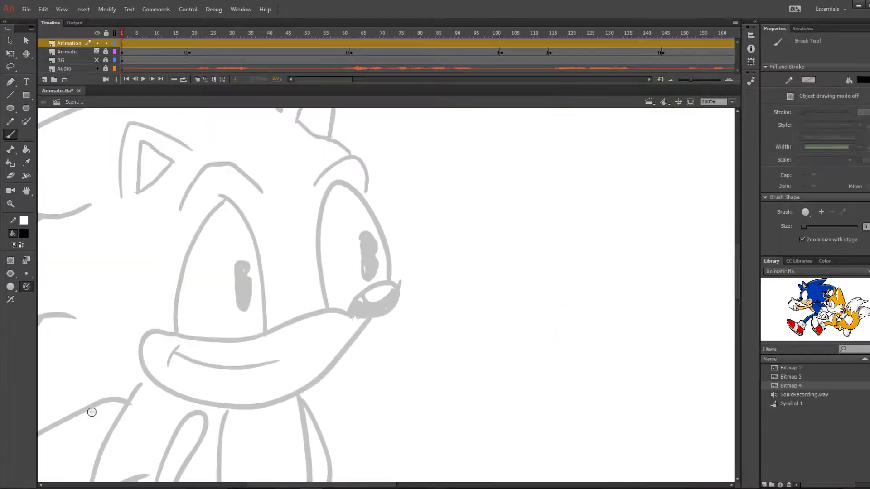
Step: Ink Sonic's eye outlines, muzzle and nose on the Animation layer, tracing the grey animatic sketch
{"action": "mouse_move", "coordinate": [176, 334]}
{"action": "left_mouse_down"}
{"action": "mouse_move", "coordinate": [230, 204]}
{"action": "mouse_move", "coordinate": [272, 331]}
{"action": "left_mouse_up"}
{"action": "key", "text": "ctrl+z"}
{"action": "mouse_move", "coordinate": [220, 197]}
{"action": "left_mouse_down"}
{"action": "mouse_move", "coordinate": [254, 222]}
{"action": "mouse_move", "coordinate": [268, 333]}
{"action": "left_mouse_up"}
{"action": "mouse_move", "coordinate": [154, 383]}
{"action": "left_mouse_down"}
{"action": "mouse_move", "coordinate": [279, 327]}
{"action": "mouse_move", "coordinate": [354, 311]}
{"action": "mouse_move", "coordinate": [345, 349]}
{"action": "mouse_move", "coordinate": [385, 279]}
{"action": "left_mouse_up"}
{"action": "key", "text": "ctrl+z"}
{"action": "key", "text": "ctrl+z"}
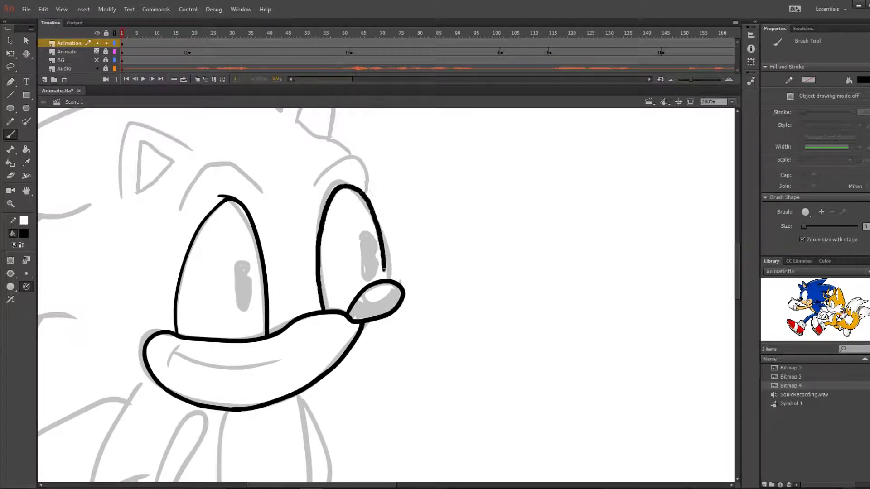
Step: Ink the solid black pupils, the brow lines and the filled nose with its white highlight
{"action": "mouse_move", "coordinate": [242, 312]}
{"action": "left_mouse_down"}
{"action": "mouse_move", "coordinate": [239, 305]}
{"action": "mouse_move", "coordinate": [247, 311]}
{"action": "left_mouse_up"}
{"action": "left_click_drag", "start_coordinate": [359, 269], "coordinate": [361, 276]}
{"action": "left_click_drag", "start_coordinate": [365, 236], "coordinate": [368, 277]}
{"action": "left_click_drag", "start_coordinate": [243, 263], "coordinate": [245, 309]}
{"action": "mouse_move", "coordinate": [180, 209]}
{"action": "left_mouse_down"}
{"action": "mouse_move", "coordinate": [264, 192]}
{"action": "mouse_move", "coordinate": [365, 188]}
{"action": "left_mouse_up"}
{"action": "left_click_drag", "start_coordinate": [368, 290], "coordinate": [390, 308]}
Step: Ink both ears and the long curved line over the top of Sonic's head
{"action": "scroll", "coordinate": [331, 253], "scroll_direction": "up", "scroll_amount": 3}
{"action": "left_click_drag", "start_coordinate": [331, 253], "coordinate": [356, 272]}
{"action": "left_click_drag", "start_coordinate": [277, 221], "coordinate": [332, 247]}
{"action": "key", "text": "ctrl+z"}
{"action": "left_click_drag", "start_coordinate": [326, 181], "coordinate": [330, 245]}
{"action": "left_click_drag", "start_coordinate": [131, 236], "coordinate": [123, 312]}
{"action": "key", "text": "ctrl+z"}
{"action": "mouse_move", "coordinate": [190, 262]}
{"action": "left_mouse_down"}
{"action": "mouse_move", "coordinate": [124, 311]}
{"action": "mouse_move", "coordinate": [487, 220]}
{"action": "left_mouse_up"}
Step: Ink the quills at the back of the head, from the top spike down to the muzzle
{"action": "scroll", "coordinate": [231, 142], "scroll_direction": "left", "scroll_amount": 5}
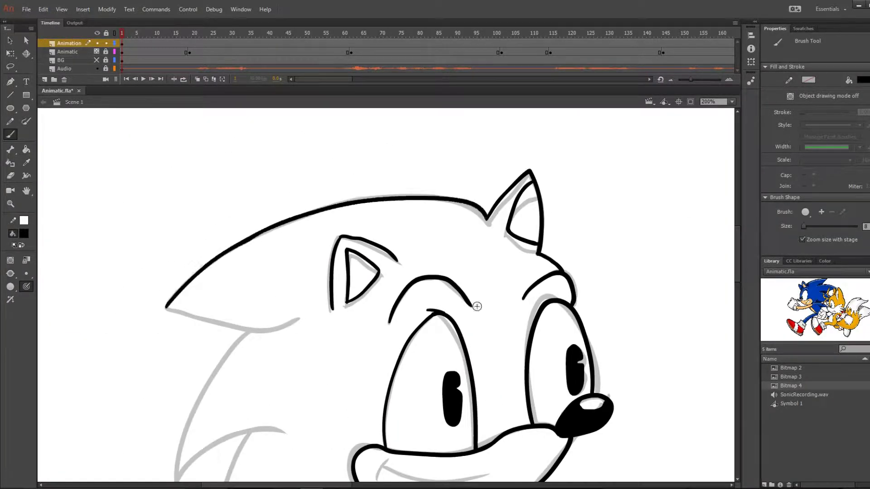
{"action": "key", "text": "ctrl+z"}
{"action": "mouse_move", "coordinate": [166, 306]}
{"action": "left_mouse_down"}
{"action": "mouse_move", "coordinate": [408, 196]}
{"action": "mouse_move", "coordinate": [487, 219]}
{"action": "mouse_move", "coordinate": [301, 319]}
{"action": "left_mouse_up"}
{"action": "scroll", "coordinate": [302, 318], "scroll_direction": "down", "scroll_amount": 4}
{"action": "mouse_move", "coordinate": [249, 173]}
{"action": "left_mouse_down"}
{"action": "mouse_move", "coordinate": [257, 271]}
{"action": "mouse_move", "coordinate": [337, 362]}
{"action": "left_mouse_up"}
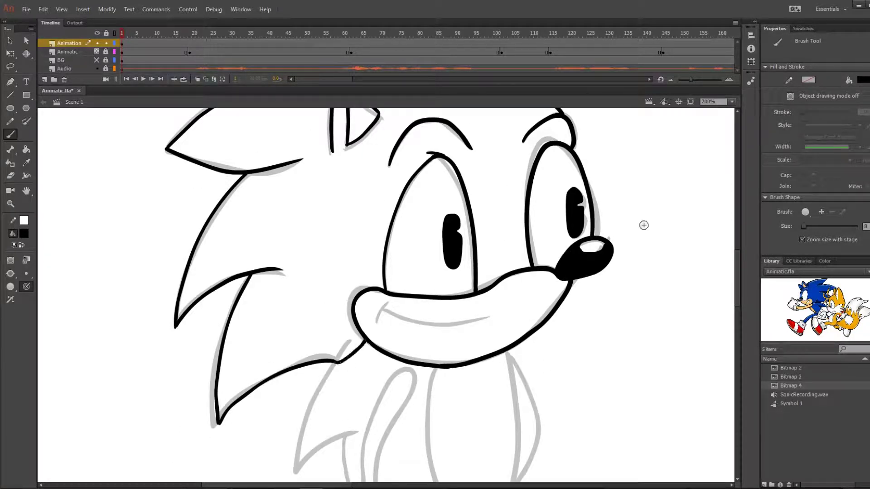
Step: Select the whole inked head on the Animation layer and move it up, clear of the body sketch
{"action": "scroll", "coordinate": [728, 334], "scroll_direction": "down", "scroll_amount": 3}
{"action": "key", "text": "ctrl+minus"}
{"action": "key", "text": "ctrl+minus"}
{"action": "key", "text": "ctrl+equal"}
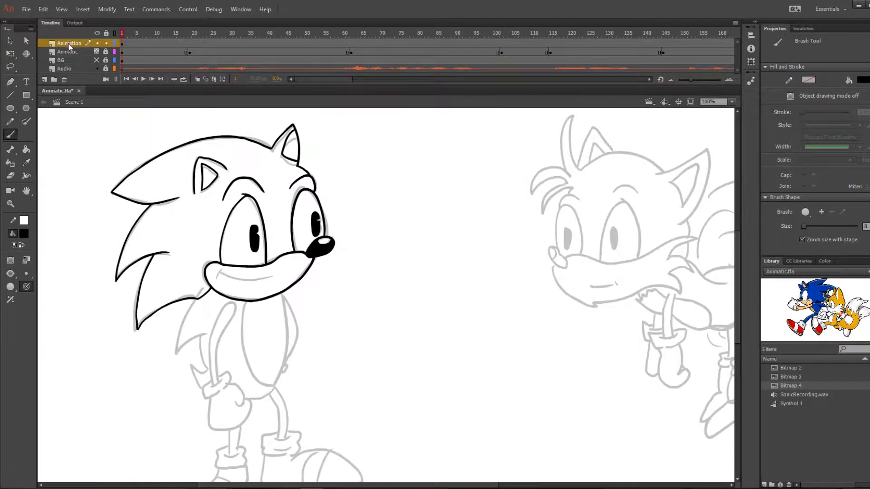
{"action": "left_click", "coordinate": [68, 43]}
{"action": "left_click", "coordinate": [299, 131]}
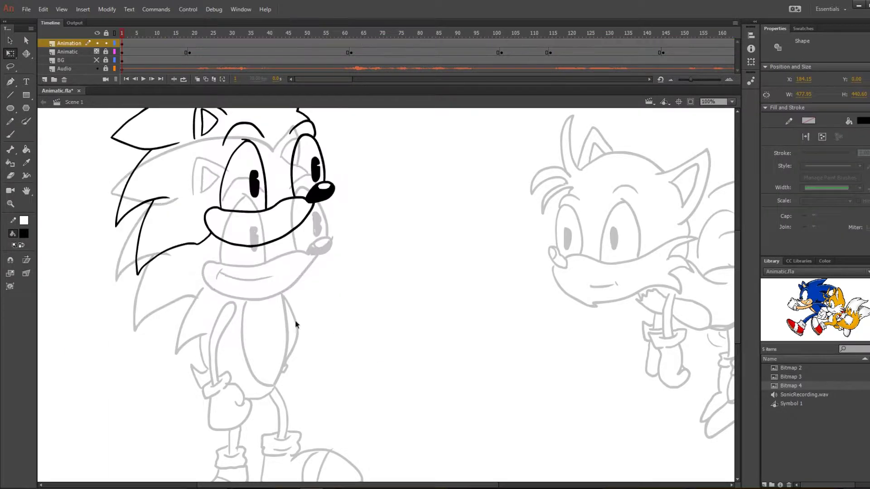
Step: Ink the body with its back quills, tail, closed shoulder curve and oval belly patch
{"action": "key", "text": "ctrl+equal"}
{"action": "mouse_move", "coordinate": [274, 256]}
{"action": "left_mouse_down"}
{"action": "mouse_move", "coordinate": [242, 306]}
{"action": "mouse_move", "coordinate": [277, 353]}
{"action": "mouse_move", "coordinate": [315, 374]}
{"action": "mouse_move", "coordinate": [408, 359]}
{"action": "left_mouse_up"}
{"action": "scroll", "coordinate": [278, 354], "scroll_direction": "down", "scroll_amount": 3}
{"action": "left_click_drag", "start_coordinate": [423, 175], "coordinate": [404, 372]}
{"action": "key", "text": "ctrl+z"}
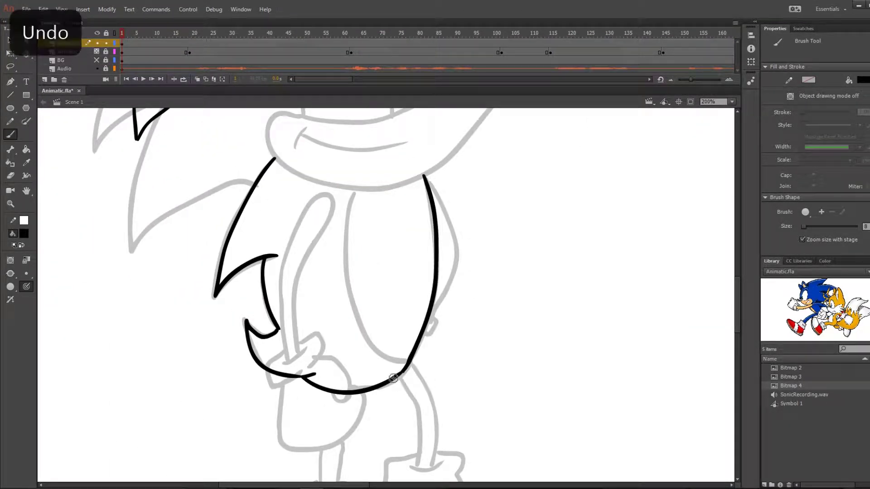
{"action": "mouse_move", "coordinate": [424, 176]}
{"action": "left_mouse_down"}
{"action": "mouse_move", "coordinate": [385, 162]}
{"action": "mouse_move", "coordinate": [406, 362]}
{"action": "left_mouse_up"}
{"action": "left_click_drag", "start_coordinate": [274, 159], "coordinate": [410, 161]}
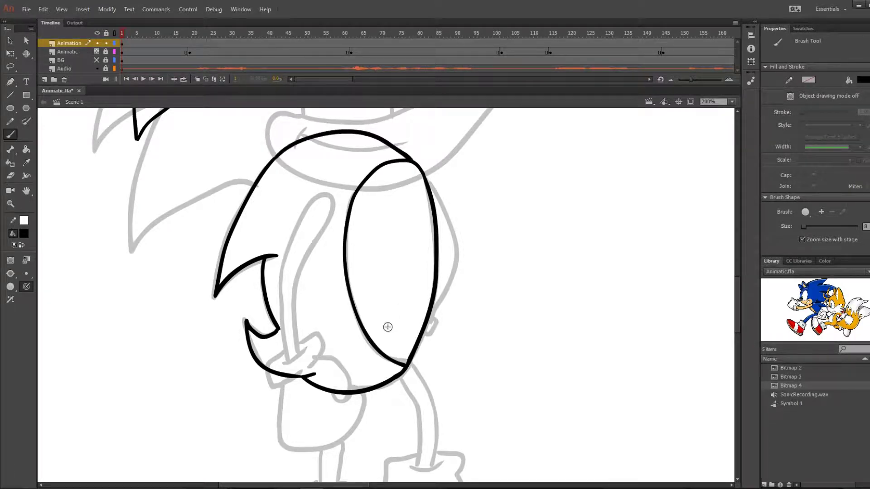
Step: Convert the inked body into a graphic symbol named Body
{"action": "key", "text": "v"}
{"action": "left_click_drag", "start_coordinate": [187, 120], "coordinate": [453, 398]}
{"action": "right_click", "coordinate": [356, 322]}
{"action": "left_click", "coordinate": [389, 311]}
{"action": "type", "text": "Body"}
{"action": "key", "text": "Return"}
{"action": "key", "text": "ctrl+1"}
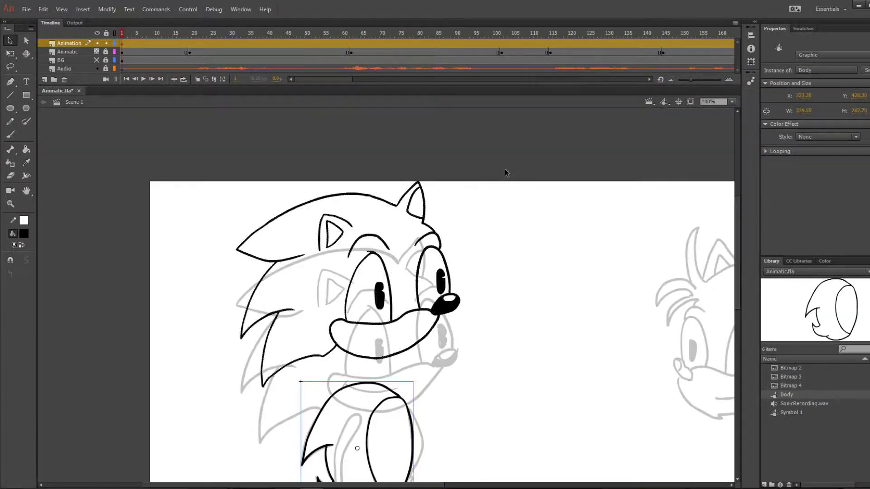
Step: Try converting the head into a symbol named Head1 and moving it, and undo back to the unconverted drawings
{"action": "left_click_drag", "start_coordinate": [509, 171], "coordinate": [222, 446]}
{"action": "key", "text": "F8"}
{"action": "type", "text": "Head1"}
{"action": "key", "text": "Return"}
{"action": "left_click", "coordinate": [495, 262]}
{"action": "scroll", "coordinate": [495, 262], "scroll_direction": "down", "scroll_amount": 3}
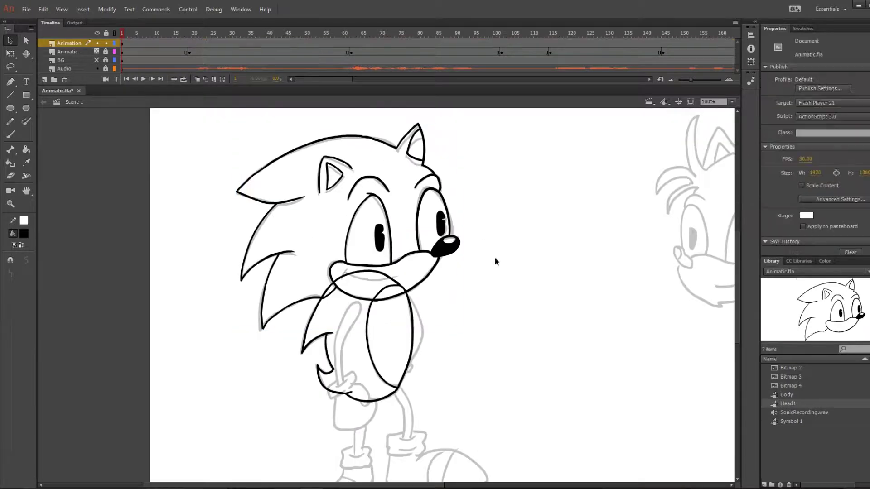
{"action": "left_click_drag", "start_coordinate": [415, 30], "coordinate": [342, 28]}
{"action": "key", "text": "ctrl+z"}
{"action": "key", "text": "ctrl+z"}
Step: Select just the head drawing with the Lasso and convert it into a graphic symbol named Head
{"action": "key", "text": "l"}
{"action": "mouse_move", "coordinate": [301, 123]}
{"action": "left_mouse_down"}
{"action": "mouse_move", "coordinate": [239, 301]}
{"action": "mouse_move", "coordinate": [308, 123]}
{"action": "left_mouse_up"}
{"action": "key", "text": "F8"}
{"action": "type", "text": "Head"}
{"action": "key", "text": "Return"}
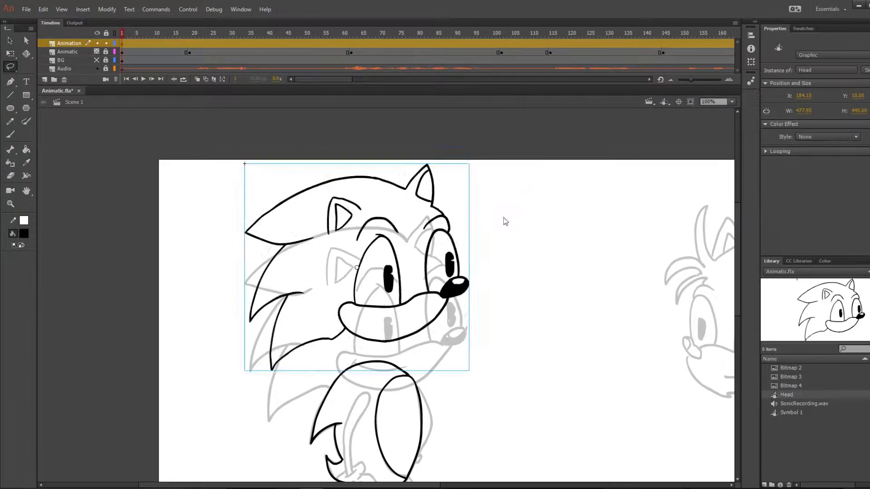
Step: Move the Head symbol down onto the sketched head and place its pivot point at the neck
{"action": "mouse_move", "coordinate": [346, 327]}
{"action": "left_mouse_down"}
{"action": "mouse_move", "coordinate": [362, 349]}
{"action": "mouse_move", "coordinate": [349, 380]}
{"action": "left_mouse_up"}
{"action": "key", "text": "q"}
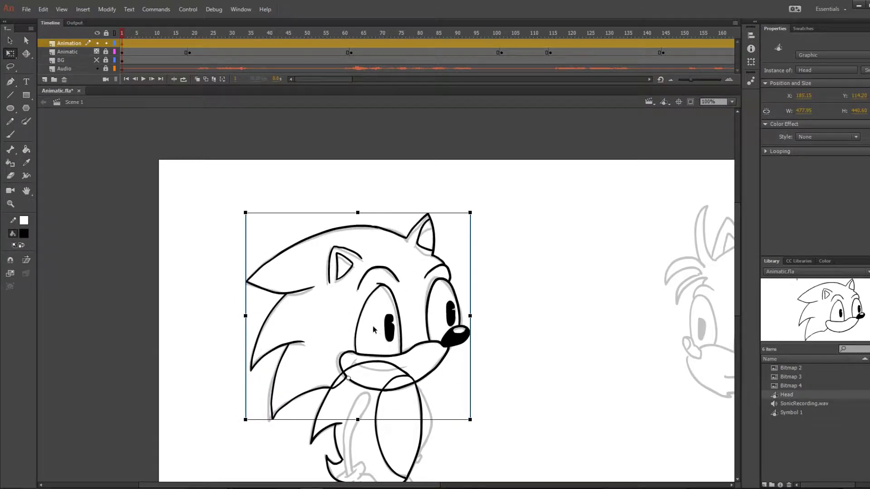
{"action": "key", "text": "ctrl+shift+a"}
Step: Erase the body lines overlapping the muzzle and ink the far arm behind the body
{"action": "key", "text": "e"}
{"action": "scroll", "coordinate": [595, 312], "scroll_direction": "down", "scroll_amount": 5}
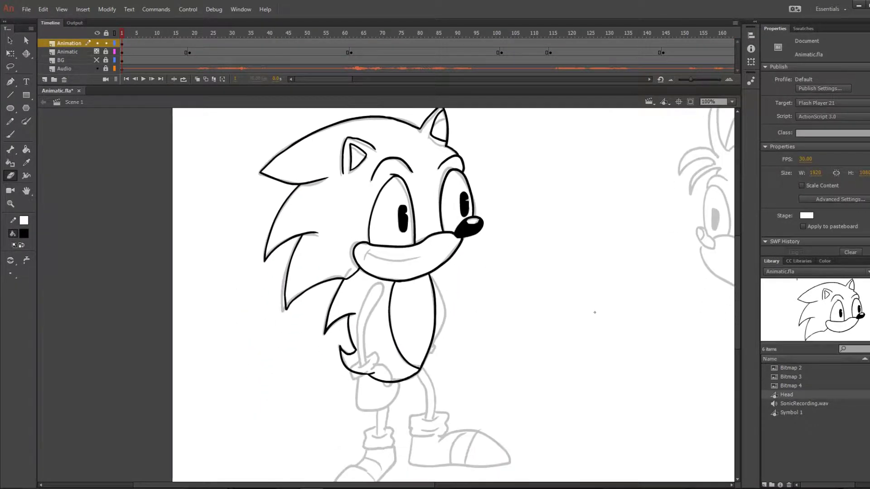
{"action": "key", "text": "b"}
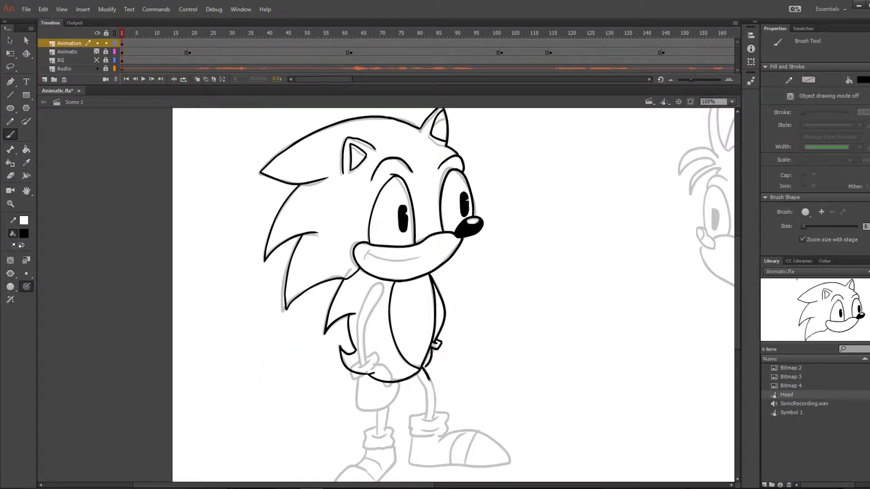
Step: Ink the far leg with its sock cuff and striped shoe, redoing the unsatisfactory leg strokes
{"action": "mouse_move", "coordinate": [426, 377]}
{"action": "left_mouse_down"}
{"action": "mouse_move", "coordinate": [431, 421]}
{"action": "mouse_move", "coordinate": [448, 431]}
{"action": "left_mouse_up"}
{"action": "key", "text": "ctrl+z"}
{"action": "key", "text": "ctrl+z"}
{"action": "key", "text": "ctrl+z"}
{"action": "left_click_drag", "start_coordinate": [521, 408], "coordinate": [477, 293]}
{"action": "mouse_move", "coordinate": [397, 323]}
{"action": "left_mouse_down"}
{"action": "mouse_move", "coordinate": [467, 348]}
{"action": "mouse_move", "coordinate": [407, 346]}
{"action": "left_mouse_up"}
Step: Ink the near leg with its sock cuff and downward-angled striped shoe
{"action": "key", "text": "e"}
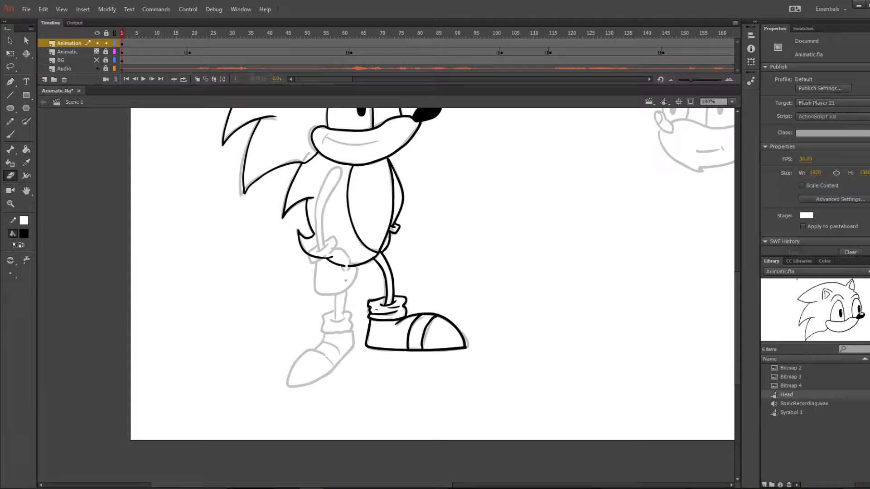
{"action": "key", "text": "b"}
{"action": "left_click_drag", "start_coordinate": [349, 262], "coordinate": [345, 319]}
{"action": "mouse_move", "coordinate": [339, 262]}
{"action": "left_mouse_down"}
{"action": "mouse_move", "coordinate": [335, 319]}
{"action": "mouse_move", "coordinate": [346, 270]}
{"action": "left_mouse_up"}
{"action": "key", "text": "e"}
{"action": "key", "text": "b"}
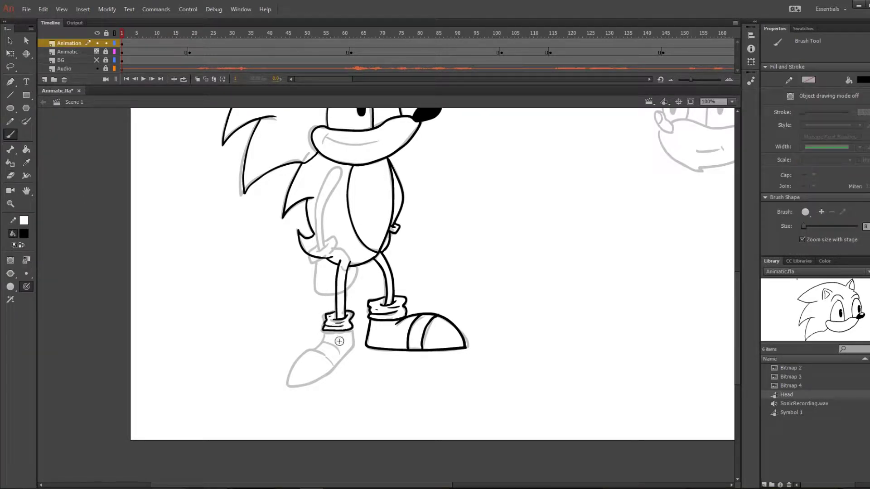
{"action": "left_click_drag", "start_coordinate": [353, 333], "coordinate": [324, 337]}
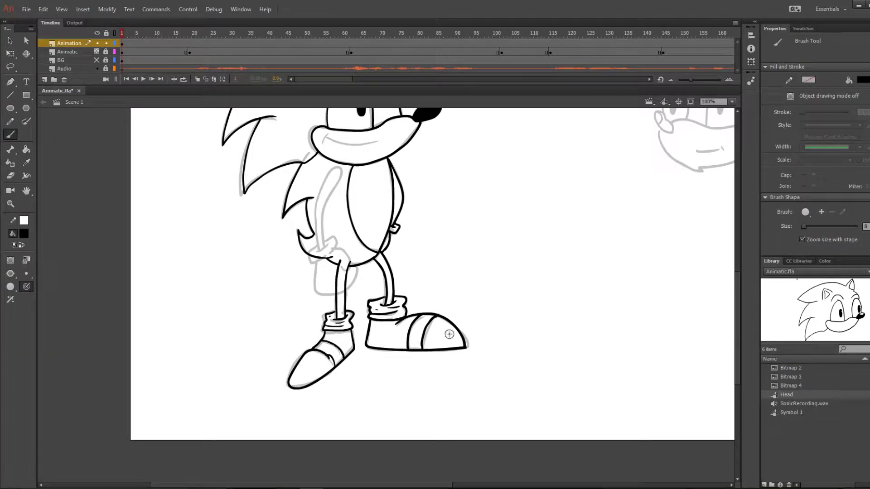
Step: Ink the near arm with its gloved fist, and draw a frame 19 keyframe pose with the far arm outstretched, open-handed
{"action": "key", "text": "Return"}
{"action": "key", "text": "Return"}
{"action": "mouse_move", "coordinate": [340, 171]}
{"action": "left_mouse_down"}
{"action": "mouse_move", "coordinate": [318, 250]}
{"action": "mouse_move", "coordinate": [354, 264]}
{"action": "mouse_move", "coordinate": [338, 292]}
{"action": "mouse_move", "coordinate": [326, 290]}
{"action": "mouse_move", "coordinate": [358, 258]}
{"action": "mouse_move", "coordinate": [431, 235]}
{"action": "mouse_move", "coordinate": [439, 256]}
{"action": "mouse_move", "coordinate": [477, 211]}
{"action": "mouse_move", "coordinate": [456, 230]}
{"action": "left_mouse_up"}
{"action": "key", "text": "e"}
{"action": "key", "text": "b"}
{"action": "key", "text": "Return"}
{"action": "key", "text": "Return"}
{"action": "key", "text": "e"}
{"action": "key", "text": "b"}
{"action": "key", "text": "Return"}
{"action": "key", "text": "Return"}
{"action": "key", "text": "ctrl+z"}
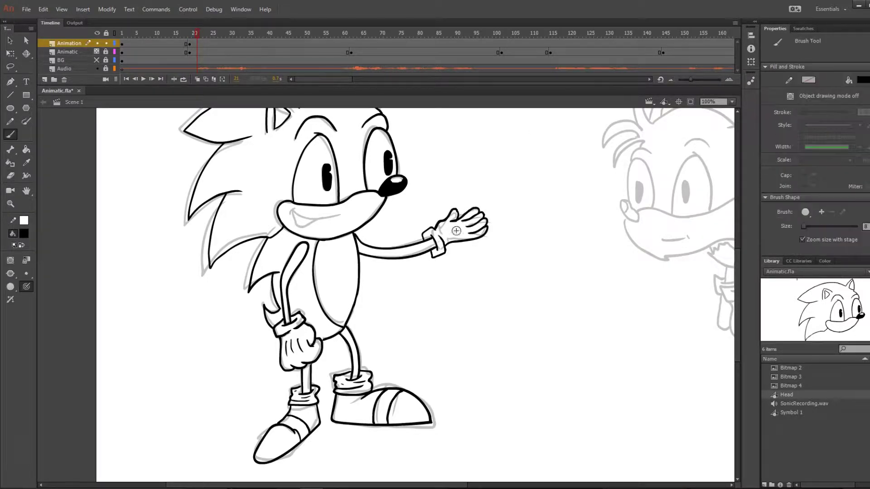
Step: Add a keyframe at frame 62 on the Animation layer and delete the head, arms and upper body, keeping the legs
{"action": "left_click_drag", "start_coordinate": [270, 32], "coordinate": [351, 39]}
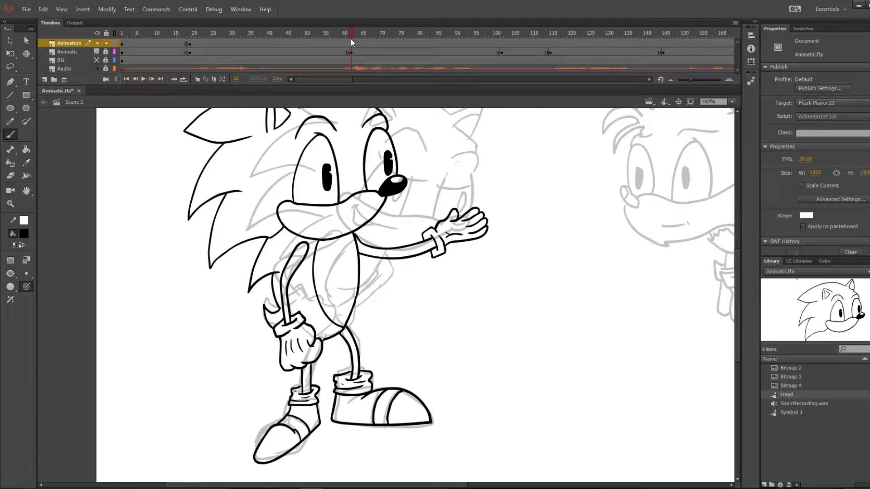
{"action": "key", "text": "v"}
{"action": "mouse_move", "coordinate": [358, 199]}
{"action": "left_mouse_down"}
{"action": "mouse_move", "coordinate": [468, 268]}
{"action": "mouse_move", "coordinate": [489, 270]}
{"action": "left_mouse_up"}
{"action": "key", "text": "Delete"}
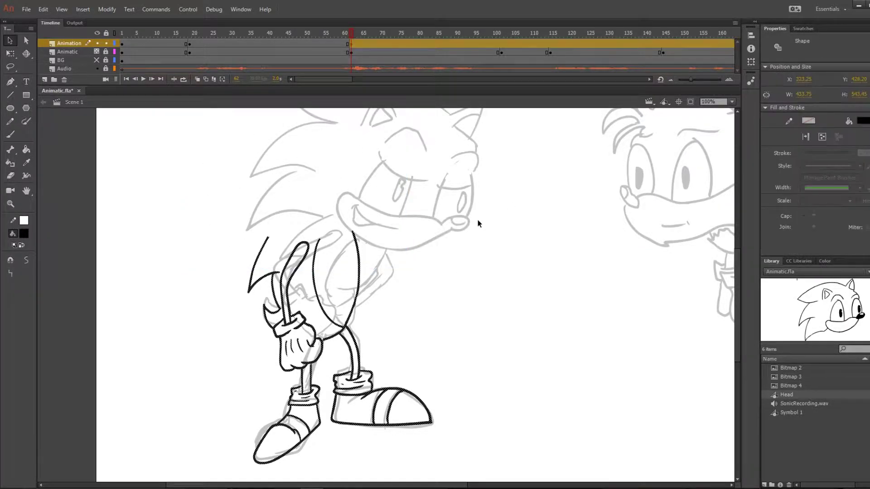
{"action": "key", "text": "l"}
{"action": "left_click_drag", "start_coordinate": [252, 220], "coordinate": [253, 229]}
{"action": "key", "text": "Delete"}
Step: Replace the near shoe at frame 62 with a flat, striped, sideways-facing one and redraw the upper legs to the new pose
{"action": "key", "text": "e"}
{"action": "mouse_move", "coordinate": [263, 458]}
{"action": "left_mouse_down"}
{"action": "mouse_move", "coordinate": [319, 414]}
{"action": "mouse_move", "coordinate": [272, 453]}
{"action": "left_mouse_up"}
{"action": "key", "text": "b"}
{"action": "mouse_move", "coordinate": [313, 404]}
{"action": "left_mouse_down"}
{"action": "mouse_move", "coordinate": [361, 424]}
{"action": "mouse_move", "coordinate": [290, 408]}
{"action": "left_mouse_up"}
{"action": "key", "text": "ctrl+z"}
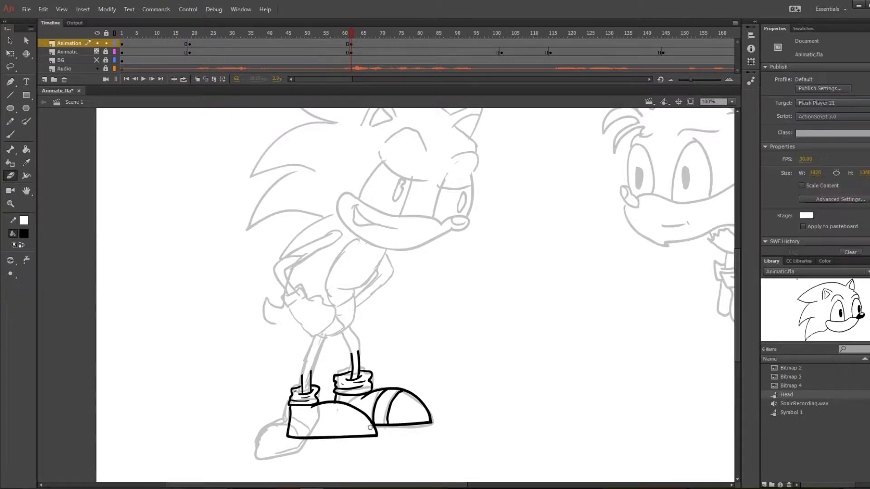
{"action": "left_click_drag", "start_coordinate": [371, 427], "coordinate": [369, 426]}
{"action": "key", "text": "b"}
{"action": "left_click_drag", "start_coordinate": [335, 403], "coordinate": [325, 436]}
{"action": "left_click_drag", "start_coordinate": [320, 341], "coordinate": [314, 389]}
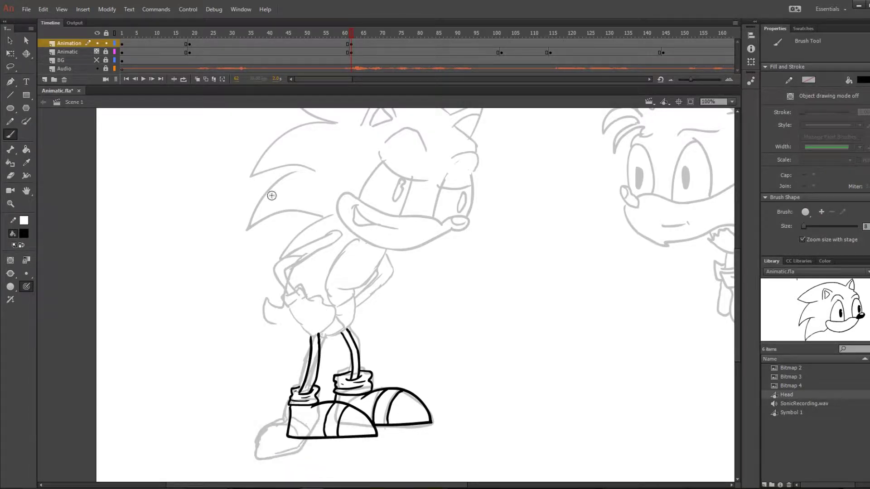
Step: Ink the near arm bent toward the hip, with its glove cuff and a first version of the hand
{"action": "mouse_move", "coordinate": [339, 235]}
{"action": "left_mouse_down"}
{"action": "mouse_move", "coordinate": [279, 263]}
{"action": "mouse_move", "coordinate": [290, 302]}
{"action": "mouse_move", "coordinate": [337, 320]}
{"action": "mouse_move", "coordinate": [340, 333]}
{"action": "left_mouse_up"}
{"action": "key", "text": "ctrl+z"}
{"action": "key", "text": "ctrl+z"}
{"action": "mouse_move", "coordinate": [297, 303]}
{"action": "left_mouse_down"}
{"action": "mouse_move", "coordinate": [318, 302]}
{"action": "mouse_move", "coordinate": [330, 331]}
{"action": "left_mouse_up"}
{"action": "key", "text": "ctrl+z"}
{"action": "key", "text": "ctrl+z"}
{"action": "left_click_drag", "start_coordinate": [323, 302], "coordinate": [337, 312]}
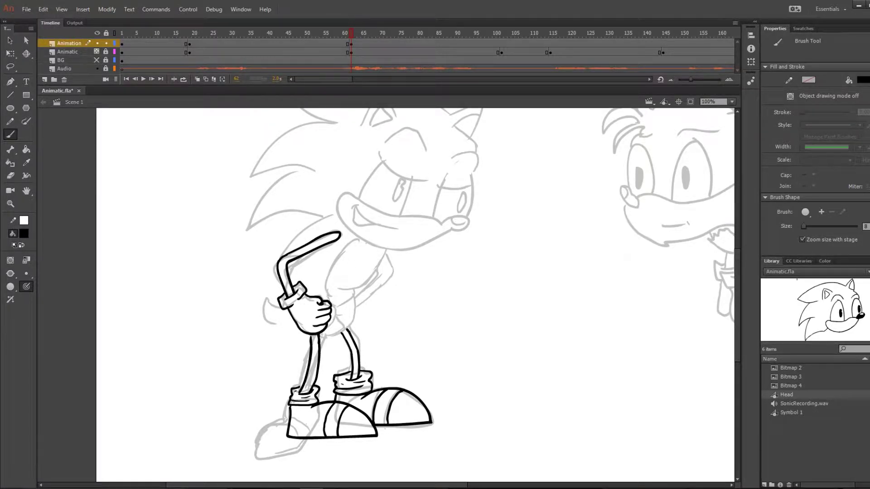
Step: Undo the glove's fingers and redraw the hand resting on the hip with curled fingers
{"action": "key", "text": "ctrl+z"}
{"action": "key", "text": "ctrl+z"}
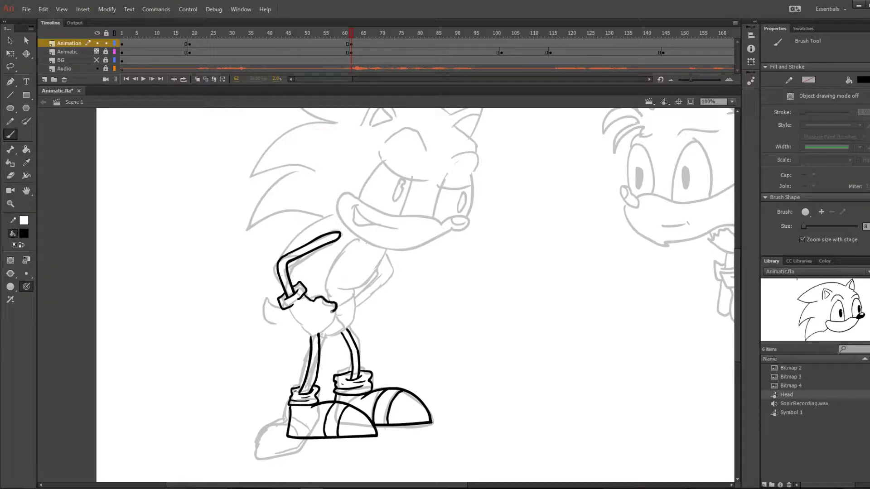
{"action": "left_click_drag", "start_coordinate": [288, 307], "coordinate": [318, 304]}
{"action": "key", "text": "ctrl+z"}
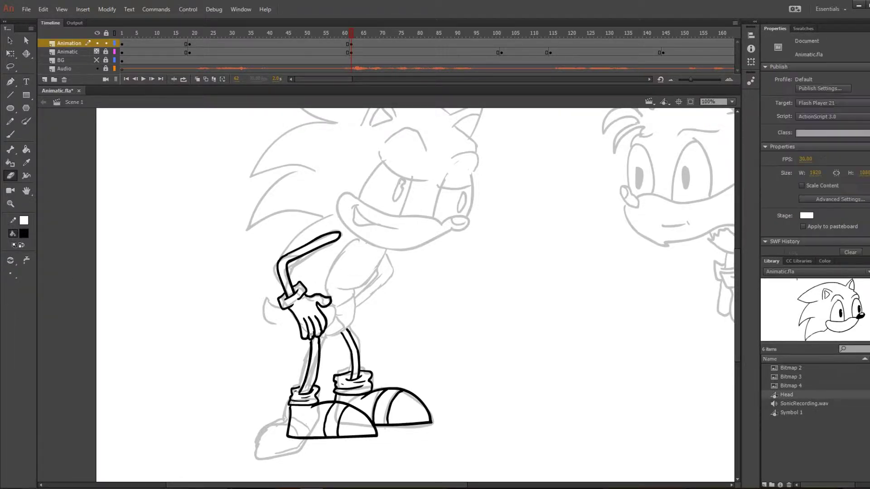
{"action": "key", "text": "ctrl+z"}
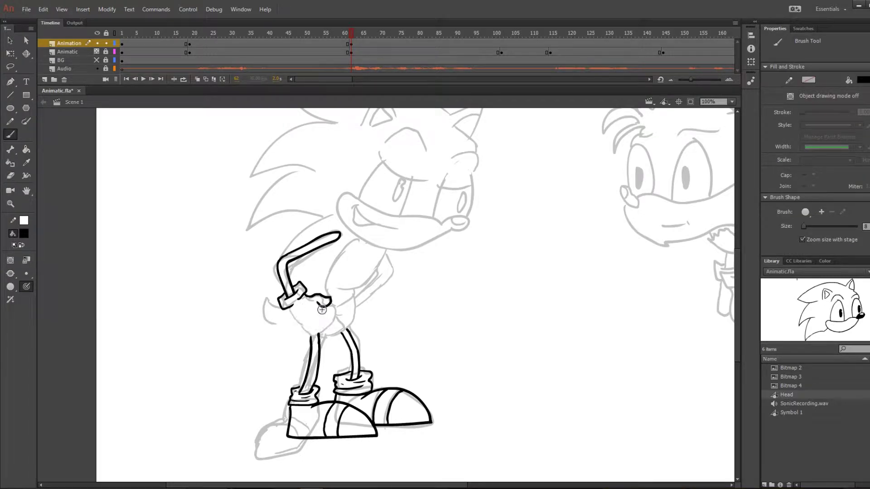
{"action": "key", "text": "ctrl+z"}
{"action": "left_click_drag", "start_coordinate": [322, 297], "coordinate": [303, 330]}
Step: Ink the frame 62 torso with its belly patch, far arm and back quill
{"action": "left_click_drag", "start_coordinate": [356, 297], "coordinate": [320, 335]}
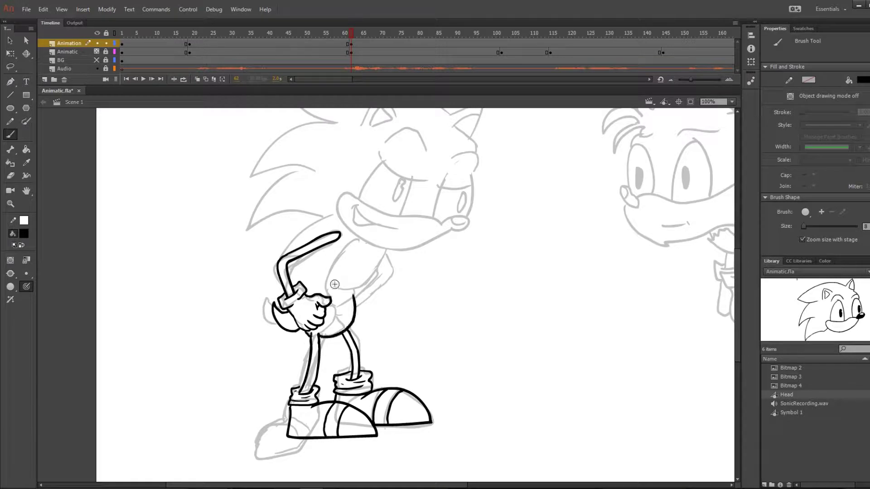
{"action": "left_click_drag", "start_coordinate": [383, 247], "coordinate": [327, 289]}
{"action": "left_click_drag", "start_coordinate": [345, 303], "coordinate": [330, 328]}
{"action": "mouse_move", "coordinate": [383, 249]}
{"action": "left_mouse_down"}
{"action": "mouse_move", "coordinate": [358, 306]}
{"action": "mouse_move", "coordinate": [384, 272]}
{"action": "left_mouse_up"}
{"action": "key", "text": "ctrl+z"}
{"action": "left_click_drag", "start_coordinate": [347, 213], "coordinate": [272, 265]}
{"action": "key", "text": "ctrl+z"}
{"action": "left_click_drag", "start_coordinate": [324, 218], "coordinate": [272, 259]}
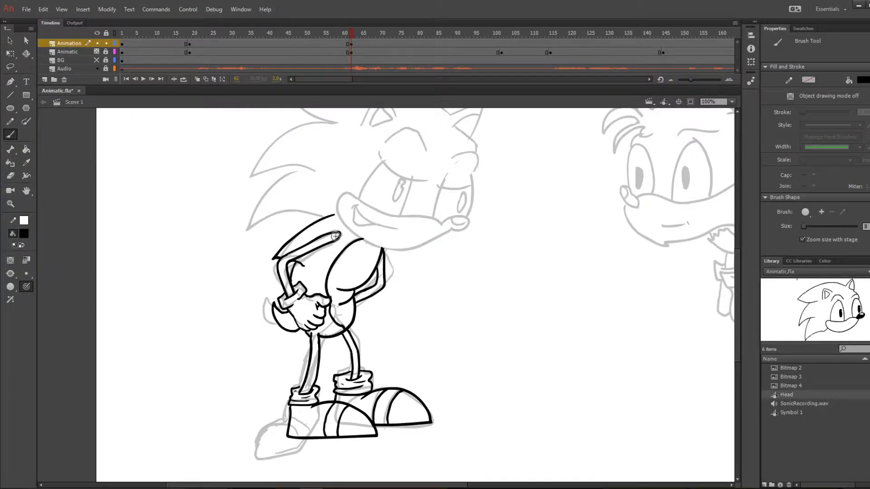
Step: Add a keyframe at frame 102 on the Animation layer and keep only the legs and shoes
{"action": "left_click", "coordinate": [501, 33]}
{"action": "key", "text": "F7"}
{"action": "key", "text": "l"}
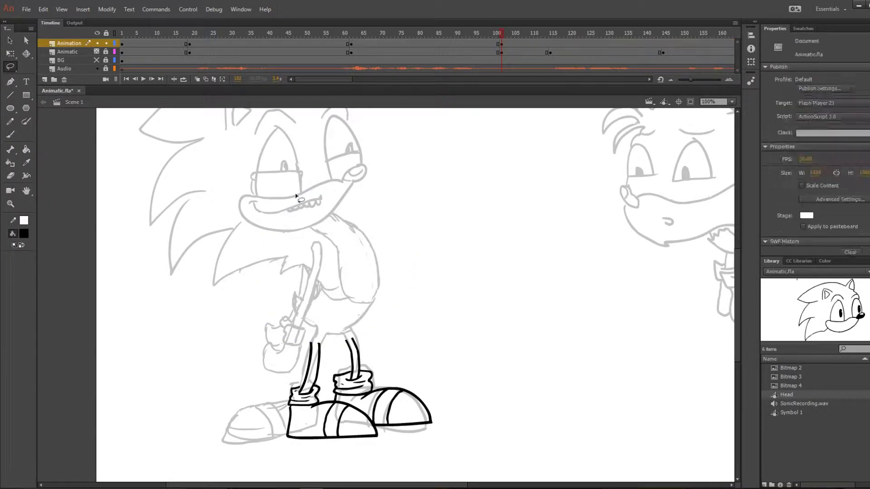
Step: Ink the frame 102 body with its curved belly, back quills, tail and near arm with a gloved hand
{"action": "key", "text": "b"}
{"action": "mouse_move", "coordinate": [309, 325]}
{"action": "left_mouse_down"}
{"action": "mouse_move", "coordinate": [311, 346]}
{"action": "mouse_move", "coordinate": [332, 212]}
{"action": "mouse_move", "coordinate": [369, 305]}
{"action": "mouse_move", "coordinate": [287, 339]}
{"action": "mouse_move", "coordinate": [285, 359]}
{"action": "left_mouse_up"}
{"action": "key", "text": "ctrl+z"}
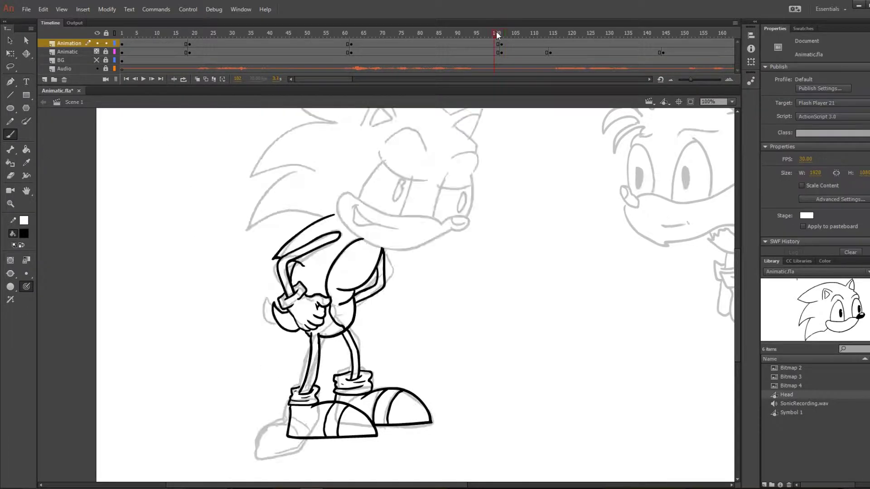
{"action": "left_click_drag", "start_coordinate": [241, 222], "coordinate": [303, 263]}
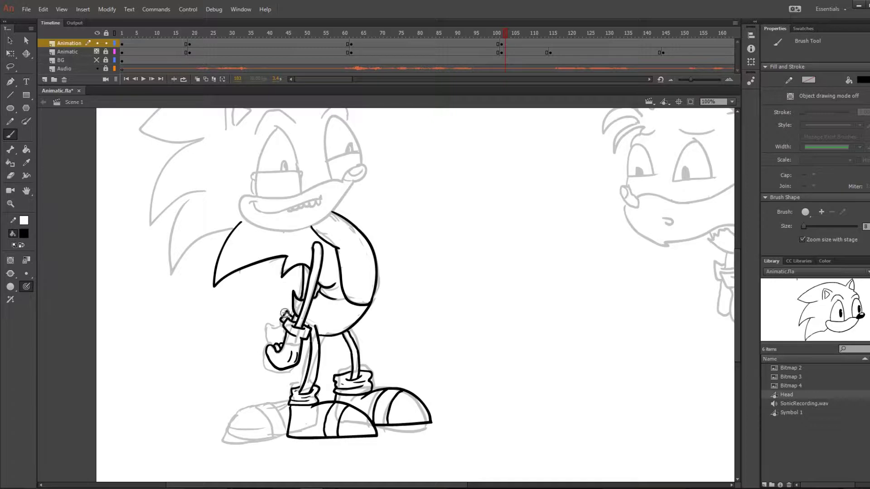
{"action": "key", "text": "ctrl+z"}
Step: Add a keyframe at frame 197, clear the old upper body, and set up the legs with the near shoe angled downward
{"action": "left_click_drag", "start_coordinate": [505, 32], "coordinate": [665, 26]}
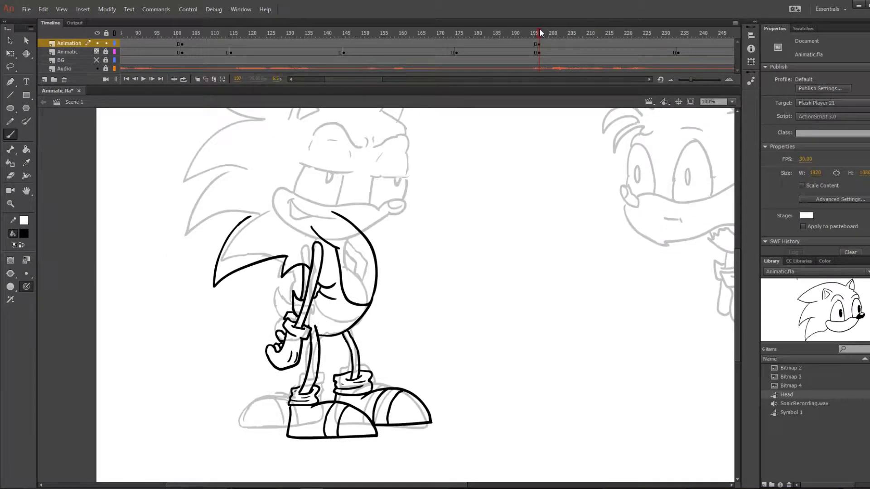
{"action": "key", "text": "l"}
{"action": "mouse_move", "coordinate": [199, 117]}
{"action": "left_mouse_down"}
{"action": "mouse_move", "coordinate": [431, 194]}
{"action": "mouse_move", "coordinate": [199, 118]}
{"action": "left_mouse_up"}
{"action": "key", "text": "b"}
{"action": "left_click_drag", "start_coordinate": [345, 330], "coordinate": [358, 365]}
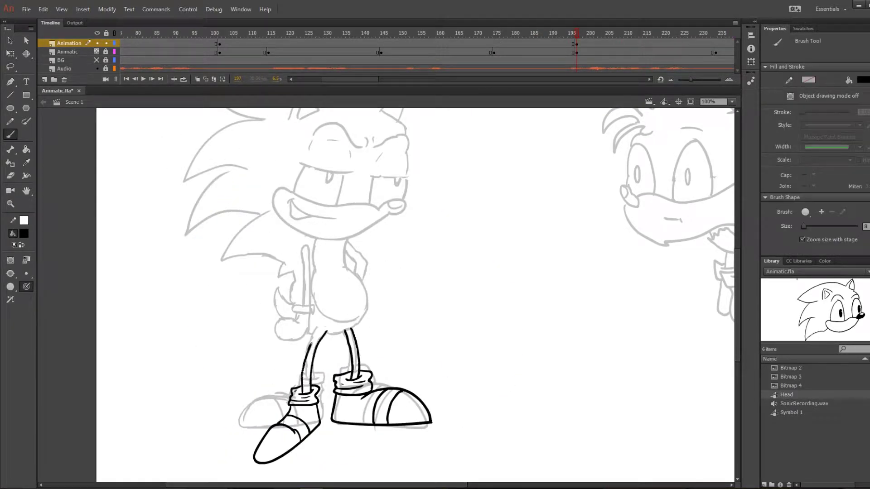
Step: Ink the torso outline and straight near arm at frame 197, reusing the gloved hand from the frame 102 pose
{"action": "left_click_drag", "start_coordinate": [312, 233], "coordinate": [299, 327]}
{"action": "left_click", "coordinate": [528, 33]}
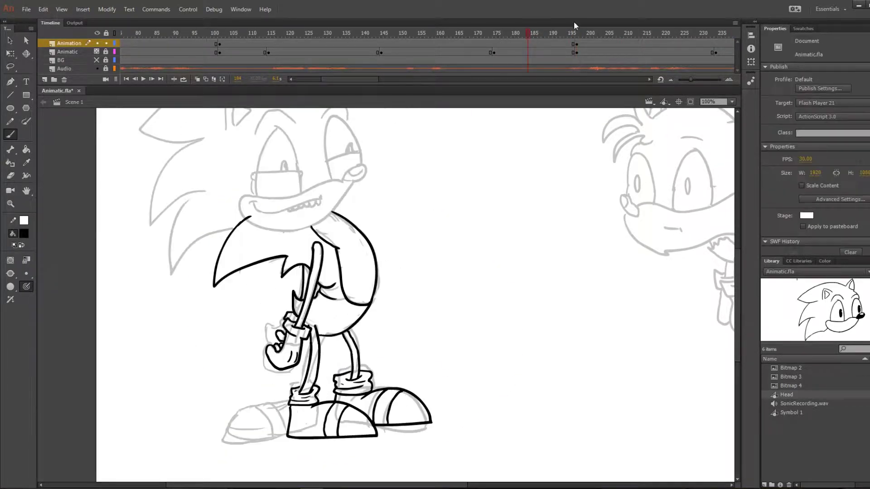
{"action": "key", "text": "l"}
{"action": "left_click", "coordinate": [290, 325]}
{"action": "key", "text": "shift+period"}
{"action": "key", "text": "e"}
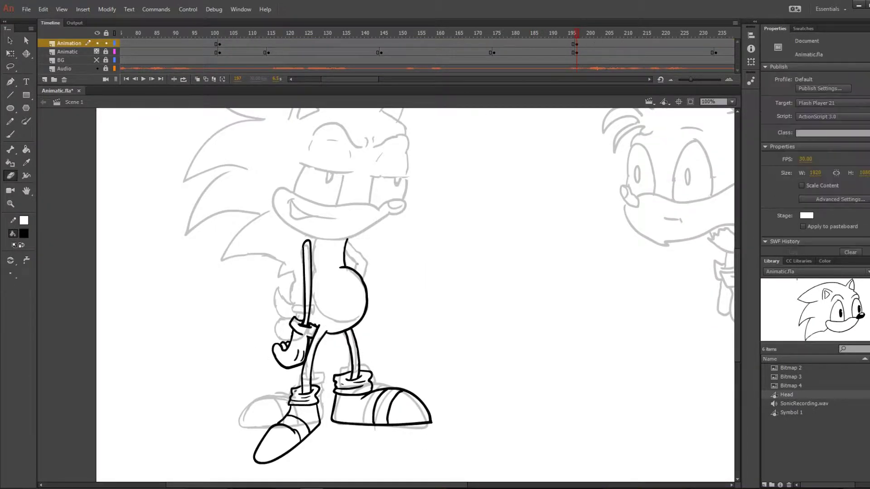
Step: Ink the back quills, tail and inner belly line of the frame 197 pose
{"action": "key", "text": "b"}
{"action": "left_click_drag", "start_coordinate": [278, 279], "coordinate": [291, 273]}
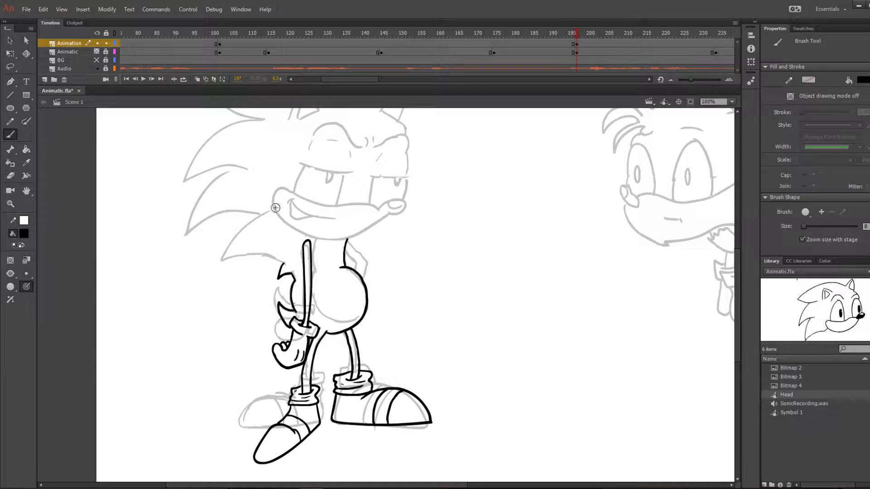
{"action": "left_click_drag", "start_coordinate": [276, 207], "coordinate": [283, 264]}
{"action": "left_click_drag", "start_coordinate": [318, 239], "coordinate": [365, 310]}
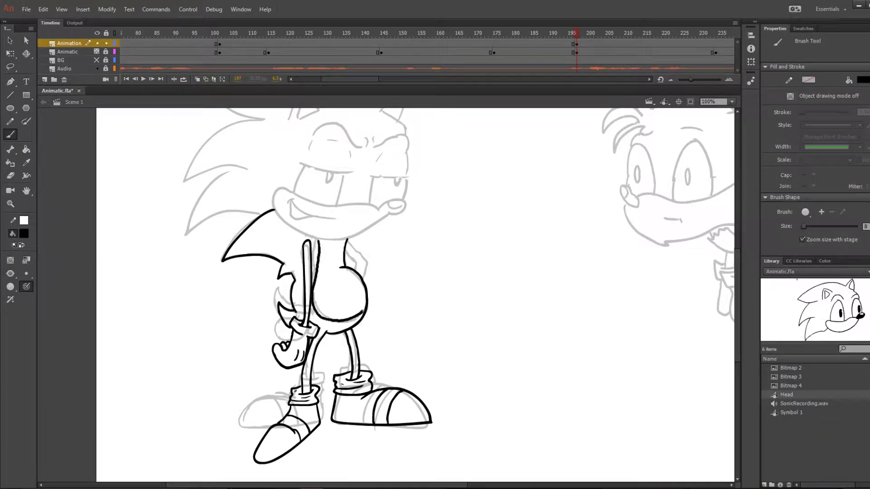
Step: Add a keyframe at frame 253 on the Animation layer and erase everything above the legs and shoes
{"action": "key", "text": "Return"}
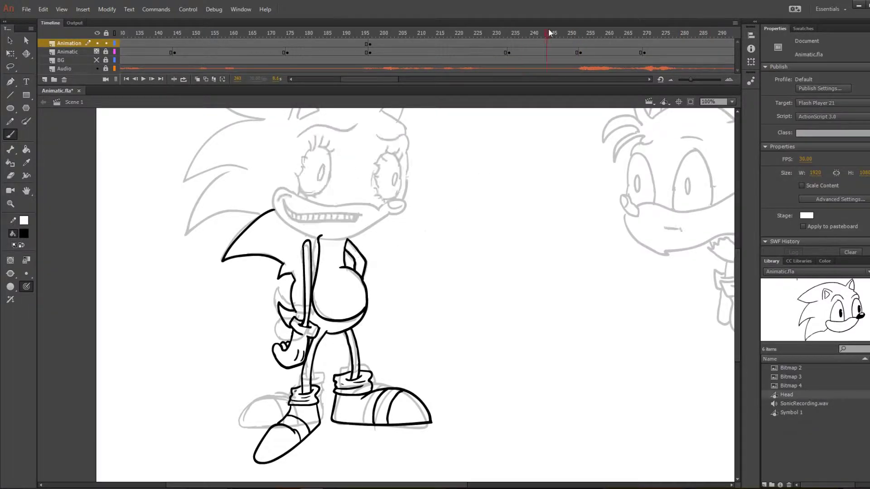
{"action": "key", "text": "e"}
{"action": "mouse_move", "coordinate": [308, 237]}
{"action": "left_mouse_down"}
{"action": "mouse_move", "coordinate": [309, 272]}
{"action": "mouse_move", "coordinate": [288, 349]}
{"action": "mouse_move", "coordinate": [254, 236]}
{"action": "mouse_move", "coordinate": [347, 237]}
{"action": "mouse_move", "coordinate": [363, 272]}
{"action": "left_mouse_up"}
Step: Ink the frame 253 torso with its rounded belly, curved back, small back spikes and tail
{"action": "key", "text": "b"}
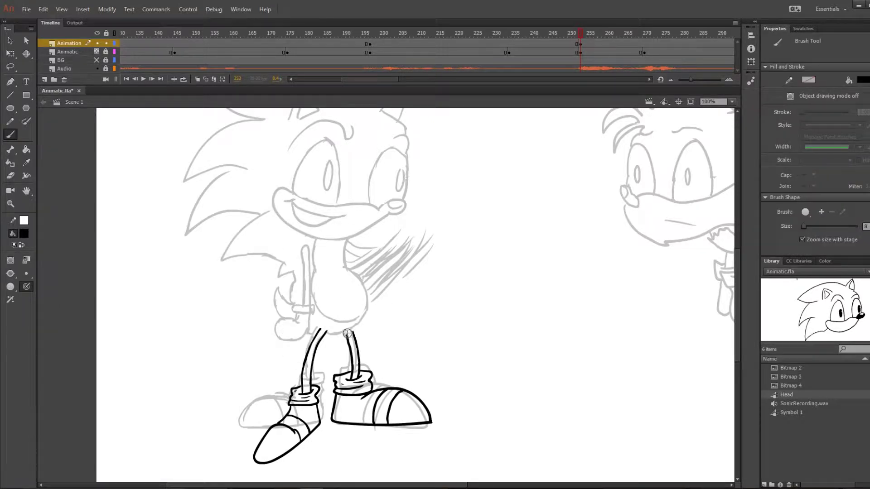
{"action": "mouse_move", "coordinate": [331, 333]}
{"action": "left_mouse_down"}
{"action": "mouse_move", "coordinate": [368, 302]}
{"action": "mouse_move", "coordinate": [341, 269]}
{"action": "left_mouse_up"}
{"action": "key", "text": "ctrl+z"}
{"action": "mouse_move", "coordinate": [290, 272]}
{"action": "left_mouse_down"}
{"action": "mouse_move", "coordinate": [317, 331]}
{"action": "mouse_move", "coordinate": [251, 261]}
{"action": "left_mouse_up"}
{"action": "key", "text": "ctrl+z"}
{"action": "key", "text": "ctrl+z"}
{"action": "key", "text": "ctrl+z"}
{"action": "mouse_move", "coordinate": [306, 254]}
{"action": "left_mouse_down"}
{"action": "mouse_move", "coordinate": [319, 333]}
{"action": "mouse_move", "coordinate": [293, 272]}
{"action": "mouse_move", "coordinate": [317, 219]}
{"action": "left_mouse_up"}
{"action": "mouse_move", "coordinate": [327, 225]}
{"action": "left_mouse_down"}
{"action": "mouse_move", "coordinate": [340, 316]}
{"action": "mouse_move", "coordinate": [366, 302]}
{"action": "left_mouse_up"}
{"action": "key", "text": "ctrl+z"}
{"action": "left_click_drag", "start_coordinate": [279, 294], "coordinate": [306, 326]}
{"action": "left_click_drag", "start_coordinate": [290, 243], "coordinate": [281, 272]}
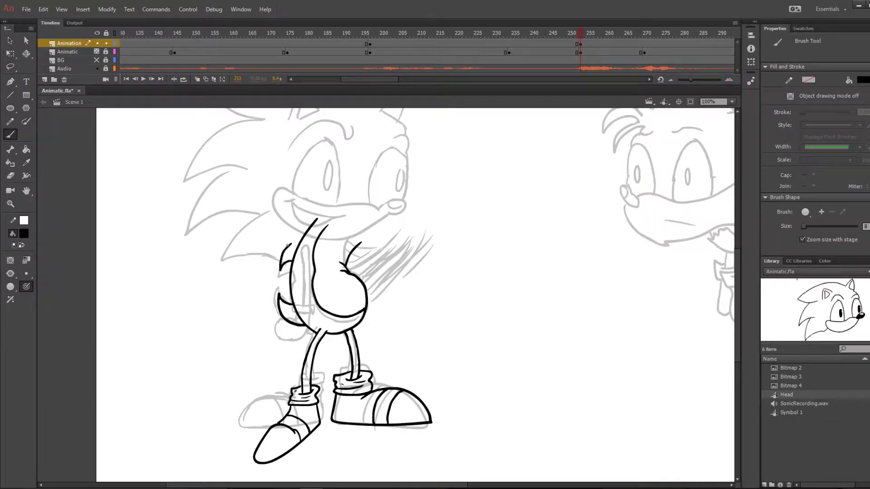
Step: Ink the large back quill and the bent near arm with its gloved hand on the belly, erasing overlapping body lines
{"action": "mouse_move", "coordinate": [314, 203]}
{"action": "left_mouse_down"}
{"action": "mouse_move", "coordinate": [290, 245]}
{"action": "mouse_move", "coordinate": [310, 299]}
{"action": "mouse_move", "coordinate": [317, 226]}
{"action": "left_mouse_up"}
{"action": "key", "text": "e"}
{"action": "left_click_drag", "start_coordinate": [344, 318], "coordinate": [334, 215]}
{"action": "key", "text": "b"}
{"action": "mouse_move", "coordinate": [318, 288]}
{"action": "left_mouse_down"}
{"action": "mouse_move", "coordinate": [303, 298]}
{"action": "mouse_move", "coordinate": [347, 312]}
{"action": "mouse_move", "coordinate": [343, 302]}
{"action": "left_mouse_up"}
Step: Ink the far arm of the frame 253 pose as a burst of diagonal motion lines behind the body
{"action": "mouse_move", "coordinate": [557, 33]}
{"action": "left_mouse_down"}
{"action": "mouse_move", "coordinate": [667, 15]}
{"action": "mouse_move", "coordinate": [616, 36]}
{"action": "left_mouse_up"}
{"action": "mouse_move", "coordinate": [390, 238]}
{"action": "left_mouse_down"}
{"action": "mouse_move", "coordinate": [358, 267]}
{"action": "mouse_move", "coordinate": [374, 297]}
{"action": "left_mouse_up"}
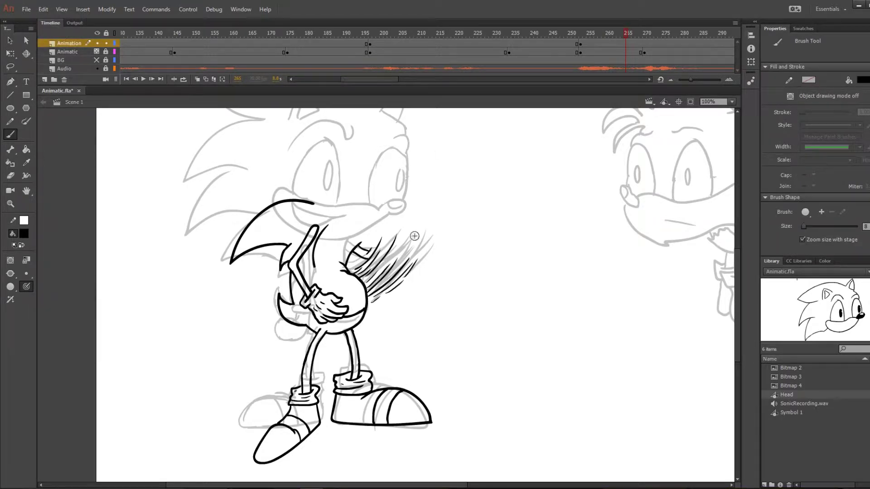
{"action": "left_click_drag", "start_coordinate": [419, 234], "coordinate": [394, 261]}
{"action": "left_click", "coordinate": [647, 37]}
{"action": "left_click", "coordinate": [644, 36]}
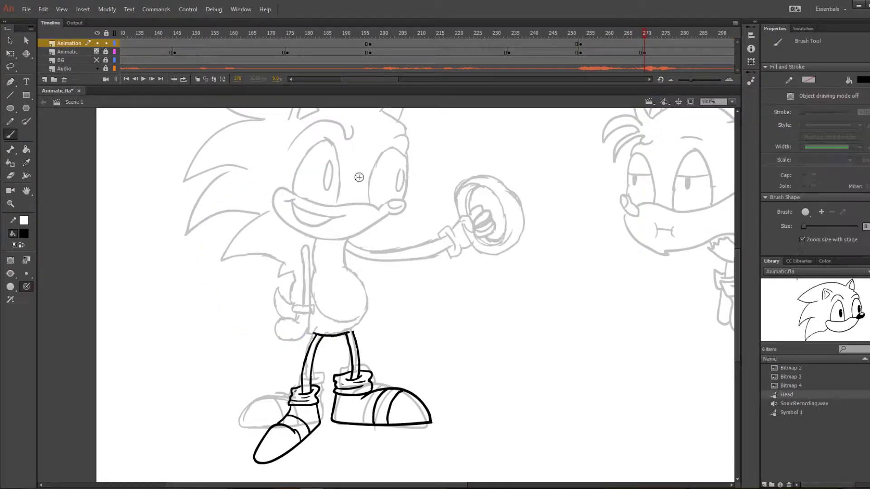
{"action": "left_click_drag", "start_coordinate": [348, 330], "coordinate": [347, 241]}
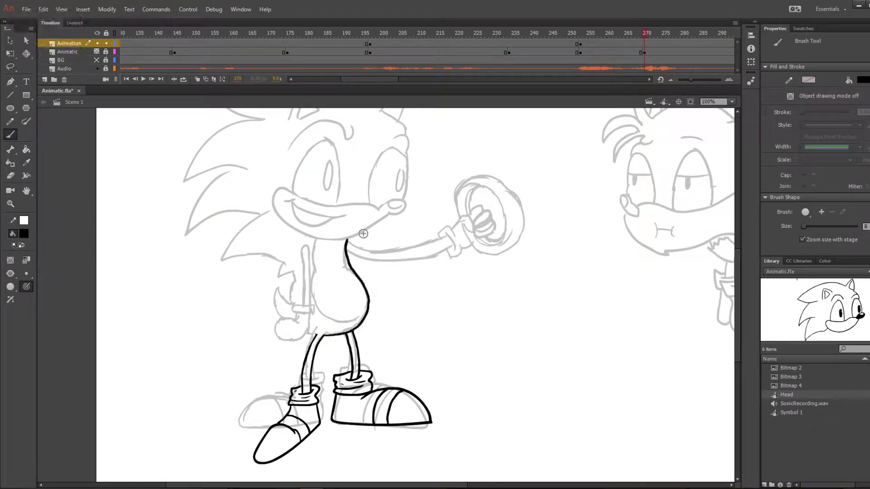
Step: Add a keyframe at frame 270 on the Animation layer and clear the old upper body, keeping the legs and shoes
{"action": "left_click", "coordinate": [197, 80]}
{"action": "left_click", "coordinate": [644, 43]}
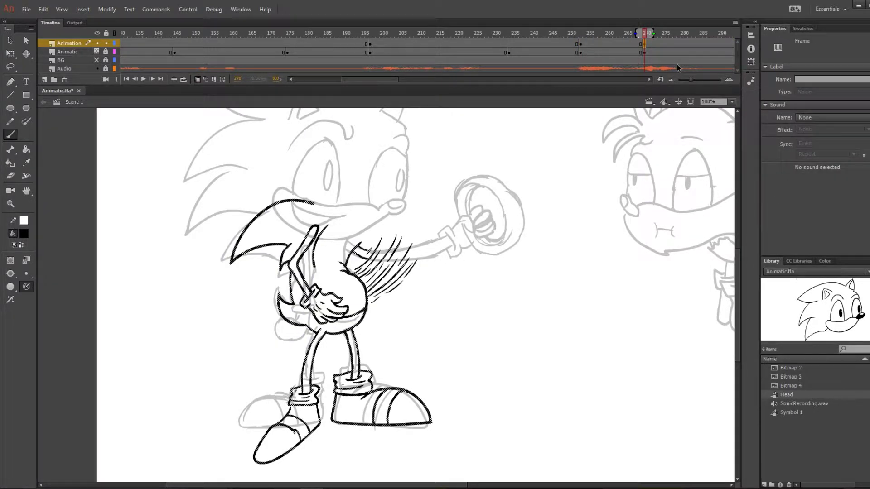
{"action": "key", "text": "comma"}
{"action": "key", "text": "comma"}
{"action": "key", "text": "period"}
{"action": "key", "text": "period"}
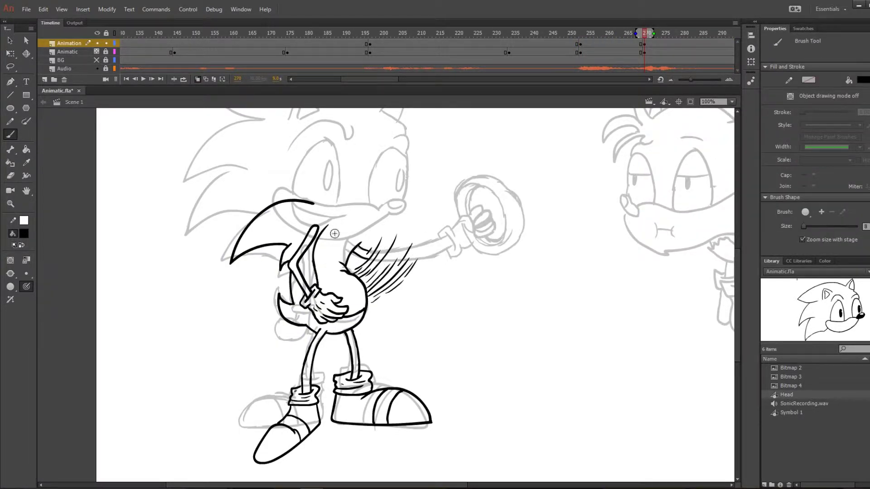
{"action": "key", "text": "ctrl+z"}
{"action": "key", "text": "ctrl+z"}
{"action": "key", "text": "ctrl+z"}
{"action": "key", "text": "ctrl+z"}
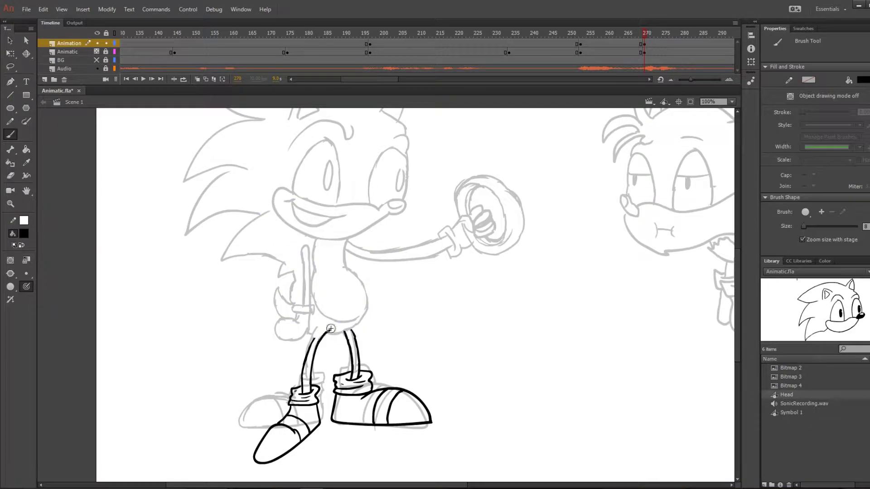
Step: Ink the frame 270 torso outline and the near arm swung backward, ending in a cuff and open gloved hand
{"action": "key", "text": "ctrl+y"}
{"action": "key", "text": "ctrl+y"}
{"action": "key", "text": "ctrl+y"}
{"action": "key", "text": "ctrl+y"}
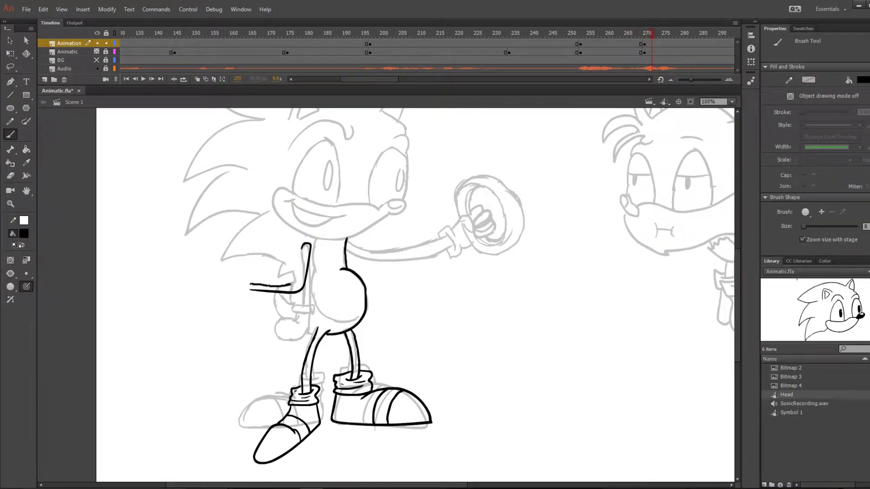
{"action": "key", "text": "ctrl+z"}
{"action": "left_click_drag", "start_coordinate": [312, 247], "coordinate": [232, 281]}
{"action": "key", "text": "ctrl+z"}
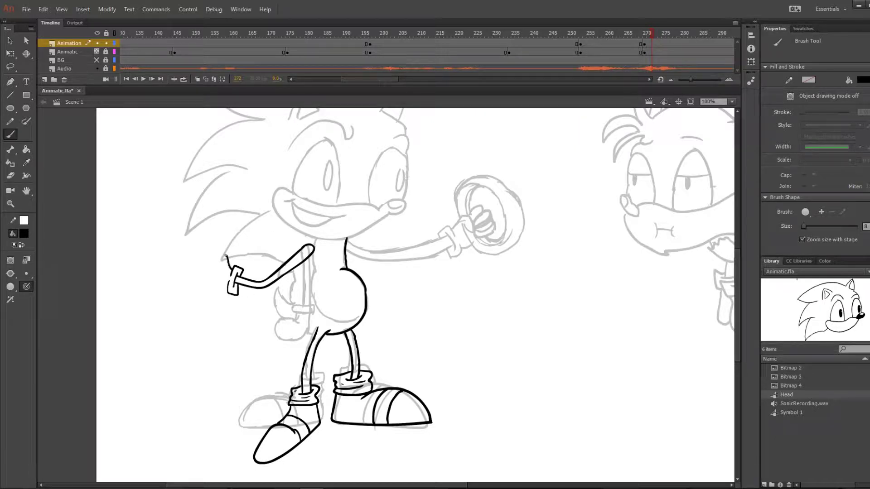
{"action": "left_click_drag", "start_coordinate": [196, 256], "coordinate": [189, 277]}
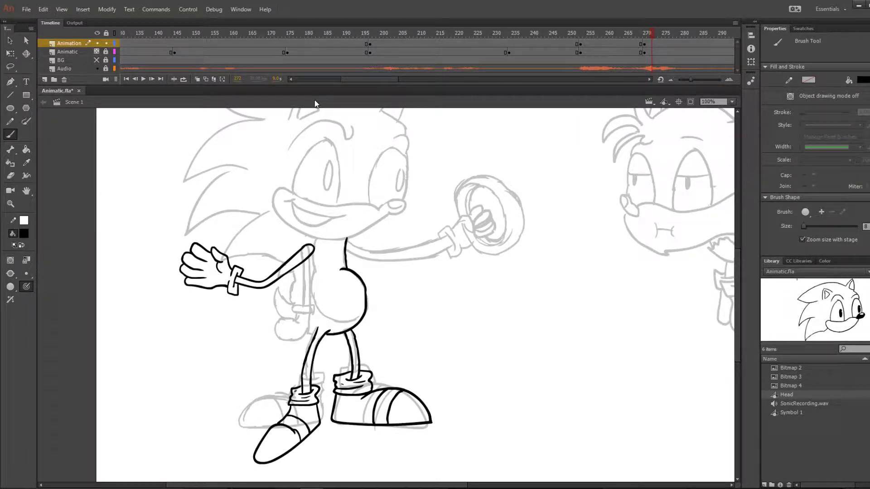
Step: Ink the lower back and tail, the inner belly line and the large back quill at frame 270
{"action": "mouse_move", "coordinate": [299, 270]}
{"action": "left_mouse_down"}
{"action": "mouse_move", "coordinate": [292, 312]}
{"action": "mouse_move", "coordinate": [312, 331]}
{"action": "left_mouse_up"}
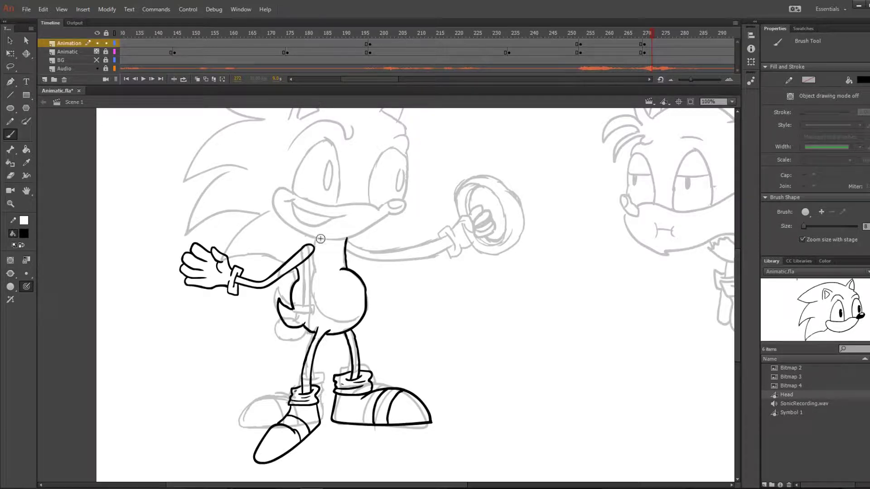
{"action": "left_click_drag", "start_coordinate": [320, 236], "coordinate": [338, 323]}
{"action": "left_click_drag", "start_coordinate": [227, 257], "coordinate": [280, 257]}
{"action": "left_click_drag", "start_coordinate": [226, 253], "coordinate": [280, 206]}
Step: Ink the far arm stretched forward at frame 270 with its glove cuff and clenched fist
{"action": "left_click_drag", "start_coordinate": [347, 238], "coordinate": [440, 233]}
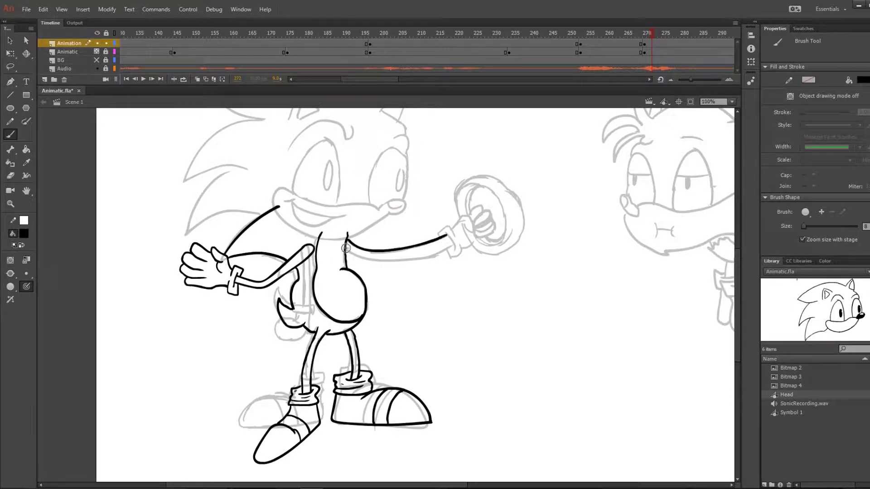
{"action": "left_click_drag", "start_coordinate": [352, 258], "coordinate": [446, 247]}
{"action": "left_click_drag", "start_coordinate": [442, 229], "coordinate": [456, 251]}
{"action": "left_click_drag", "start_coordinate": [457, 229], "coordinate": [473, 232]}
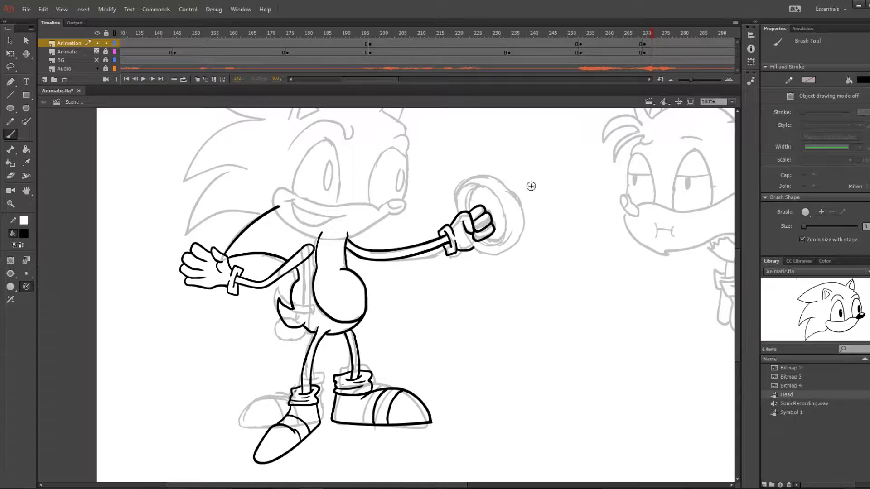
Step: Ink the ring gripped in the fist at frame 270, with its outer and inner edges
{"action": "left_click_drag", "start_coordinate": [457, 201], "coordinate": [504, 184]}
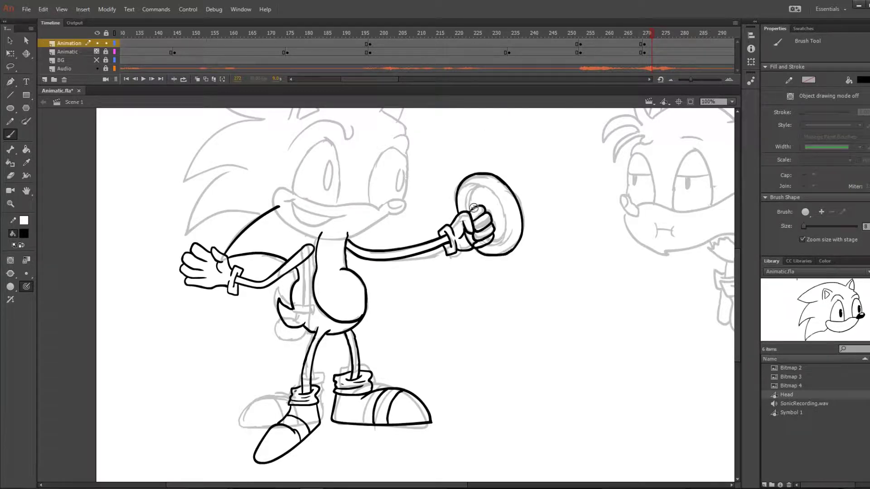
{"action": "left_click_drag", "start_coordinate": [474, 207], "coordinate": [508, 245]}
{"action": "key", "text": "ctrl+z"}
{"action": "left_click_drag", "start_coordinate": [458, 194], "coordinate": [503, 247]}
{"action": "key", "text": "ctrl+z"}
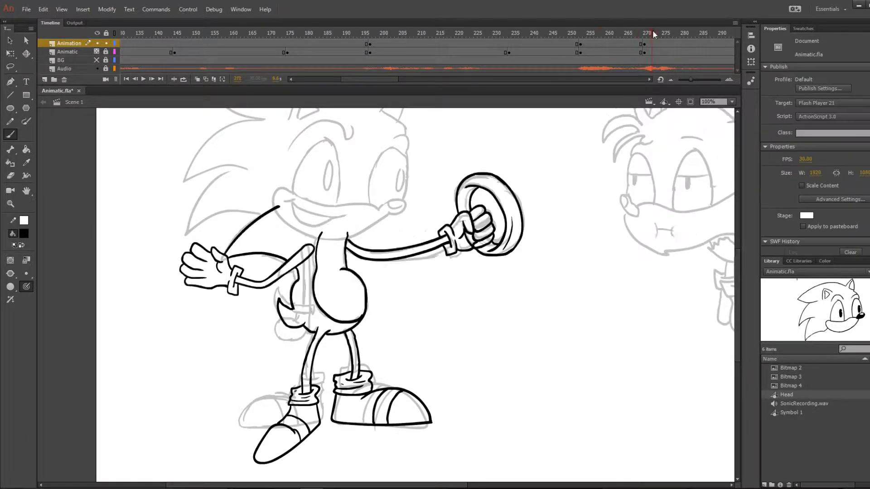
{"action": "key", "text": "ctrl+z"}
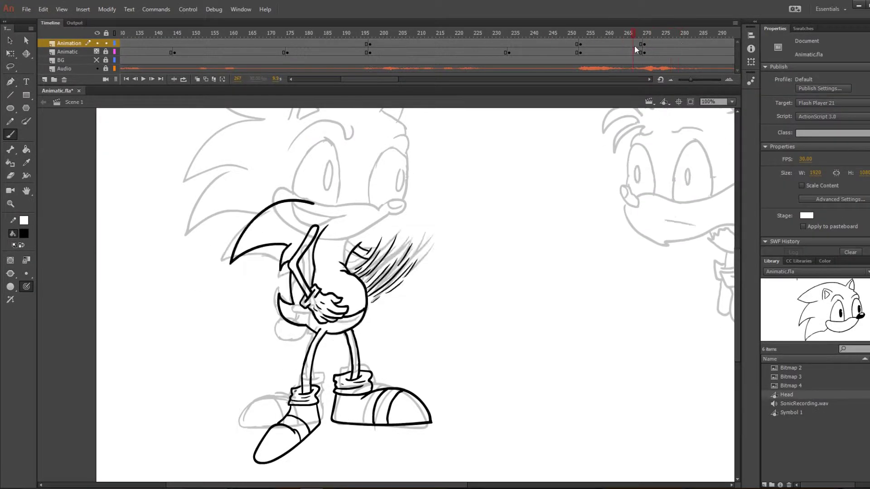
{"action": "key", "text": "Return"}
Step: Add a keyframe at frame 300, keep the ring-holding arm, and replace the rest of the body with the frame 102 pose
{"action": "key", "text": "l"}
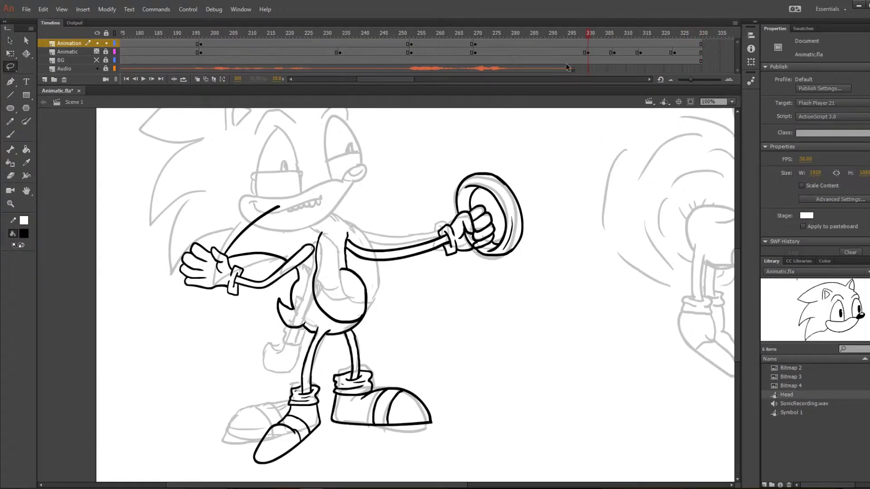
{"action": "key", "text": "ctrl+z"}
{"action": "key", "text": "ctrl+z"}
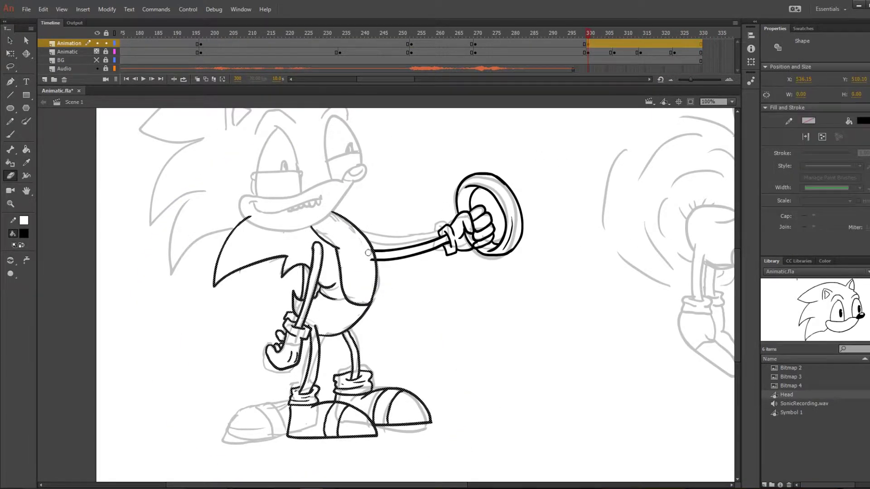
{"action": "mouse_move", "coordinate": [424, 169]}
{"action": "left_mouse_down"}
{"action": "mouse_move", "coordinate": [540, 247]}
{"action": "mouse_move", "coordinate": [383, 265]}
{"action": "left_mouse_up"}
Step: Rotate and raise the ring-holding arm at frame 300 to line up with the shoulder and the animatic sketch
{"action": "key", "text": "q"}
{"action": "left_click_drag", "start_coordinate": [534, 156], "coordinate": [539, 191]}
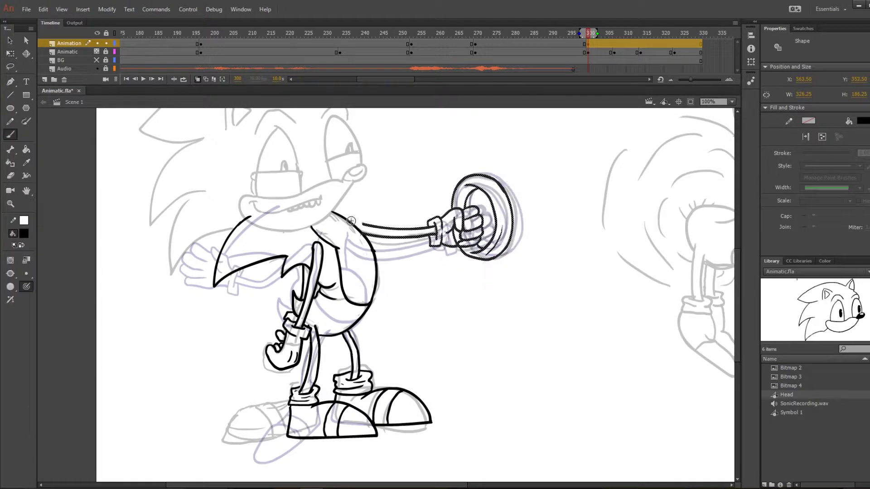
{"action": "key", "text": "c"}
{"action": "key", "text": "e"}
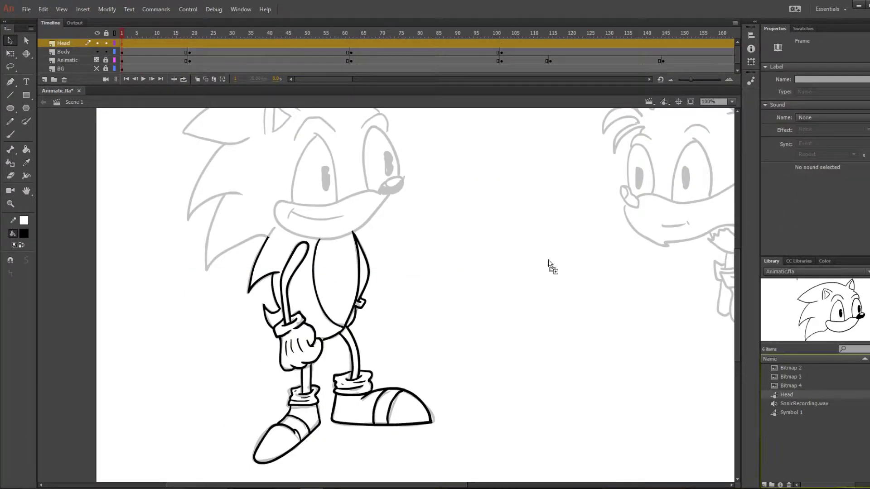
Step: Place the Head symbol over the frame 1 sketch on the Head layer and add a blank keyframe at frame 62
{"action": "left_click_drag", "start_coordinate": [549, 262], "coordinate": [416, 122]}
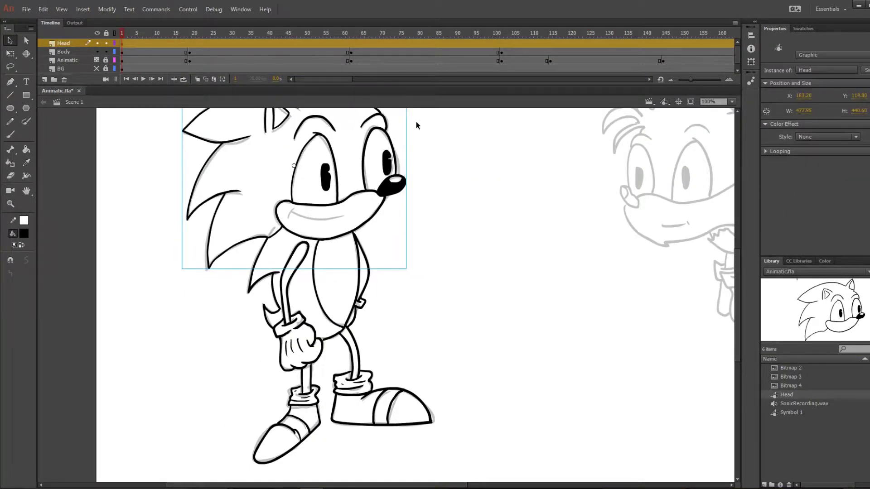
{"action": "left_click", "coordinate": [351, 33]}
{"action": "key", "text": "F7"}
Step: Ink the muzzle and the nose with its highlight on the frame 62 head
{"action": "left_click", "coordinate": [10, 134]}
{"action": "mouse_move", "coordinate": [358, 198]}
{"action": "left_mouse_down"}
{"action": "mouse_move", "coordinate": [357, 234]}
{"action": "mouse_move", "coordinate": [451, 229]}
{"action": "left_mouse_up"}
{"action": "left_click_drag", "start_coordinate": [362, 200], "coordinate": [338, 213]}
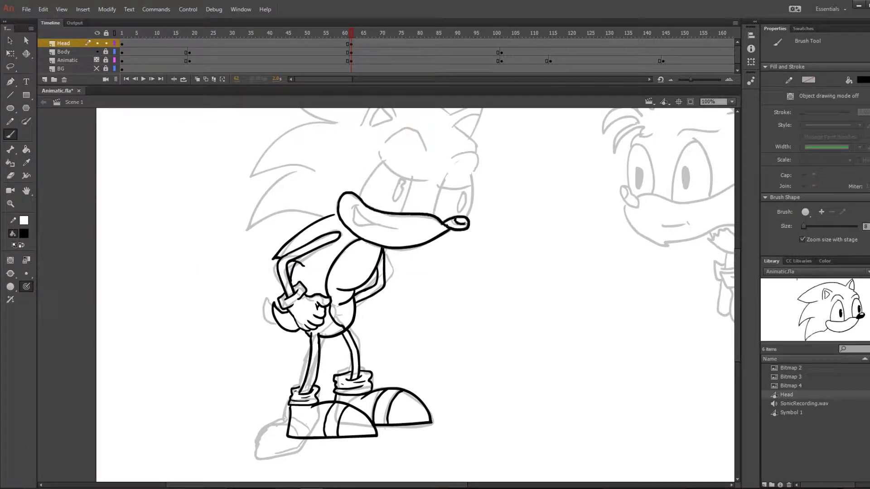
{"action": "left_click_drag", "start_coordinate": [449, 223], "coordinate": [464, 224]}
Step: Ink the back quills, half-lidded eyes and brows of the frame 62 head
{"action": "left_click_drag", "start_coordinate": [251, 228], "coordinate": [313, 171]}
{"action": "left_click_drag", "start_coordinate": [376, 175], "coordinate": [273, 241]}
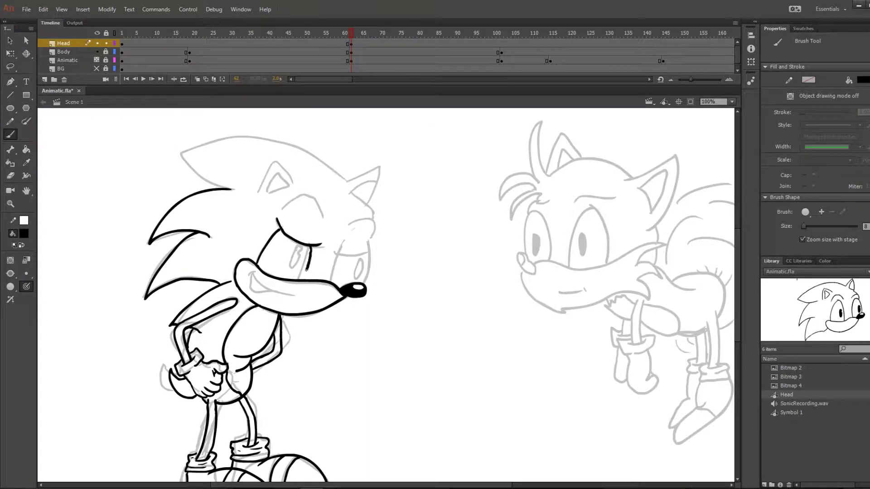
{"action": "left_click_drag", "start_coordinate": [288, 207], "coordinate": [330, 213]}
{"action": "left_click_drag", "start_coordinate": [351, 224], "coordinate": [372, 241]}
Step: Ink the ears and the top quill contour of the frame 62 head
{"action": "left_click_drag", "start_coordinate": [262, 194], "coordinate": [296, 185]}
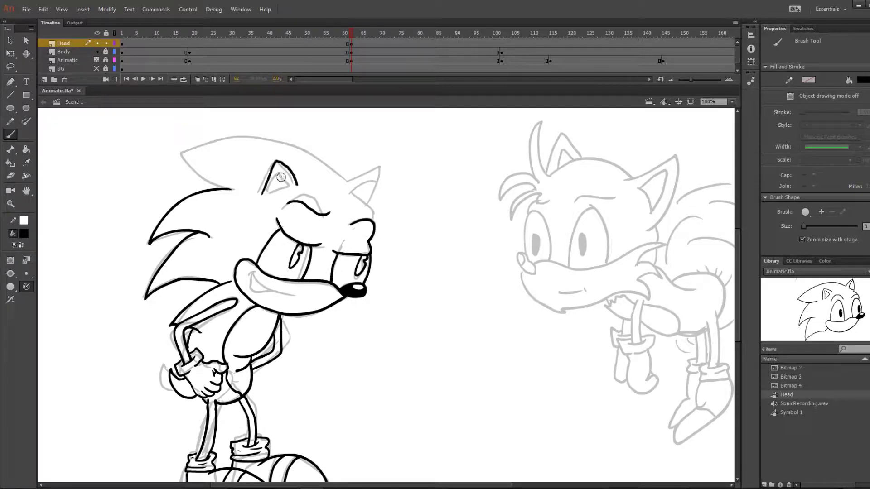
{"action": "mouse_move", "coordinate": [179, 152]}
{"action": "left_mouse_down"}
{"action": "mouse_move", "coordinate": [287, 135]}
{"action": "mouse_move", "coordinate": [348, 180]}
{"action": "left_mouse_up"}
{"action": "key", "text": "ctrl+z"}
{"action": "key", "text": "e"}
{"action": "key", "text": "v"}
Step: Review the head just before frame 62 and add a blank keyframe at frame 102 on the Head layer
{"action": "left_click", "coordinate": [340, 34]}
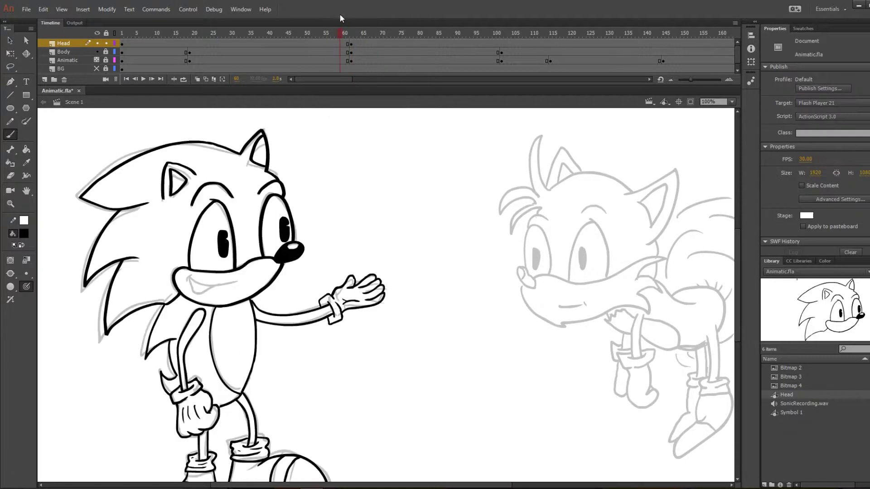
{"action": "left_click", "coordinate": [329, 39]}
{"action": "left_click", "coordinate": [498, 43]}
{"action": "key", "text": "F7"}
{"action": "left_click", "coordinate": [521, 34]}
Step: Ink the muzzle, black nose and half-lidded eyes of the frame 102 head
{"action": "key", "text": "b"}
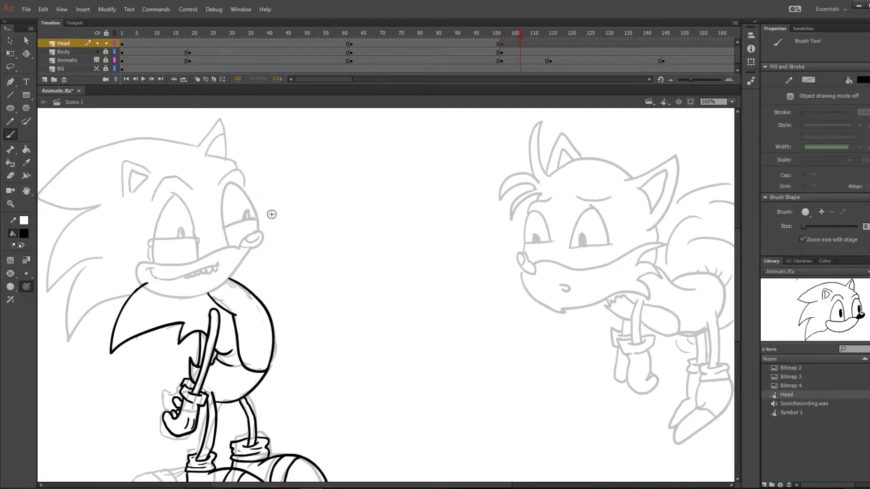
{"action": "mouse_move", "coordinate": [142, 267]}
{"action": "left_mouse_down"}
{"action": "mouse_move", "coordinate": [249, 253]}
{"action": "mouse_move", "coordinate": [249, 245]}
{"action": "left_mouse_up"}
{"action": "left_click_drag", "start_coordinate": [244, 240], "coordinate": [265, 236]}
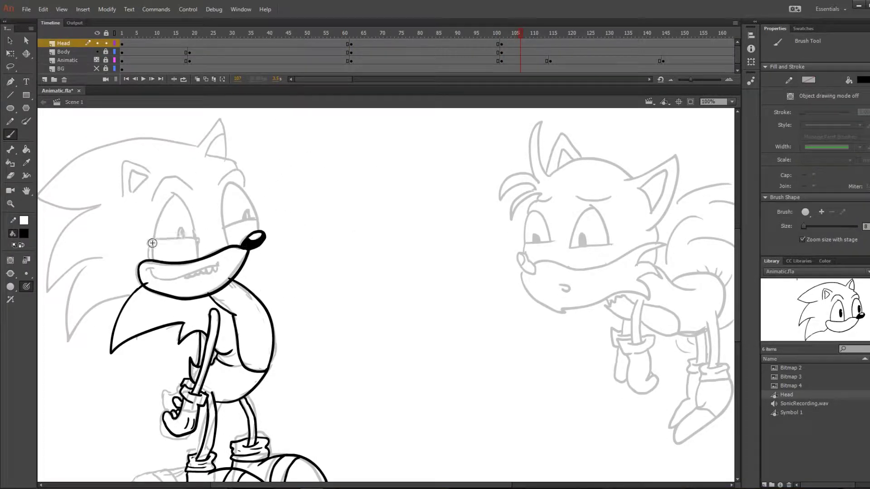
{"action": "left_click_drag", "start_coordinate": [184, 226], "coordinate": [185, 238]}
Step: Compare the frame 102 head with the inked head at frame 62
{"action": "key", "text": "comma"}
{"action": "key", "text": "comma"}
{"action": "key", "text": "comma"}
{"action": "key", "text": "comma"}
{"action": "key", "text": "comma"}
{"action": "key", "text": "comma"}
{"action": "key", "text": "comma"}
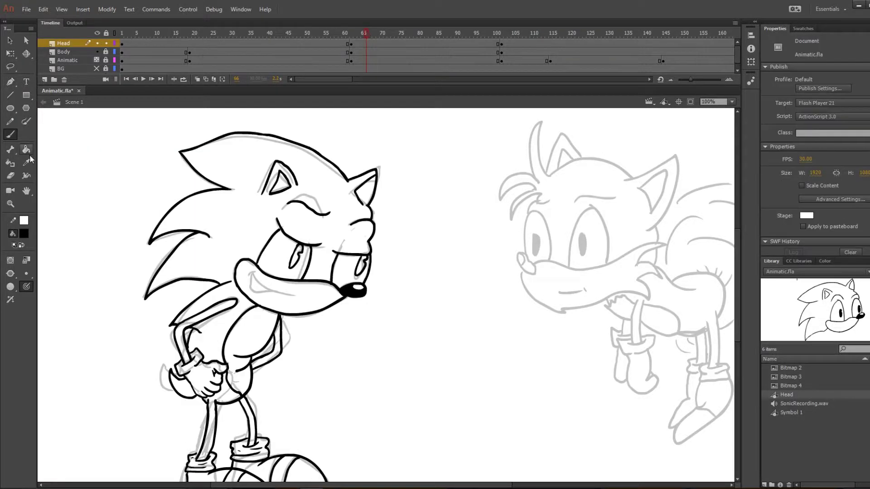
{"action": "key", "text": "period"}
{"action": "key", "text": "period"}
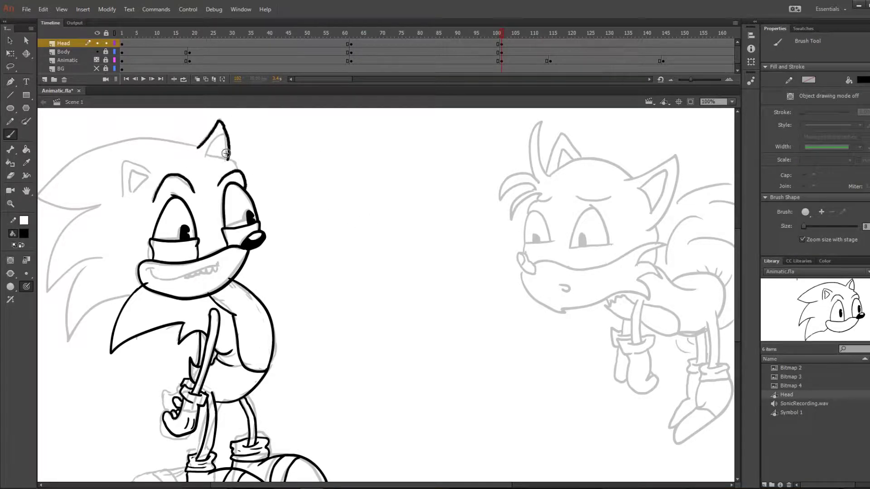
Step: Ink the near ear and the quills of the frame 102 head
{"action": "left_click_drag", "start_coordinate": [158, 176], "coordinate": [131, 168]}
{"action": "left_click_drag", "start_coordinate": [136, 181], "coordinate": [308, 188]}
{"action": "left_click_drag", "start_coordinate": [256, 270], "coordinate": [300, 302]}
{"action": "mouse_move", "coordinate": [276, 209]}
{"action": "left_mouse_down"}
{"action": "mouse_move", "coordinate": [220, 297]}
{"action": "mouse_move", "coordinate": [207, 200]}
{"action": "mouse_move", "coordinate": [348, 147]}
{"action": "left_mouse_up"}
{"action": "key", "text": "ctrl+z"}
Step: Ink the smirking, half-lidded head with its ears and quills at frame 197 on the Head layer
{"action": "left_click", "coordinate": [564, 33]}
{"action": "left_click", "coordinate": [557, 33]}
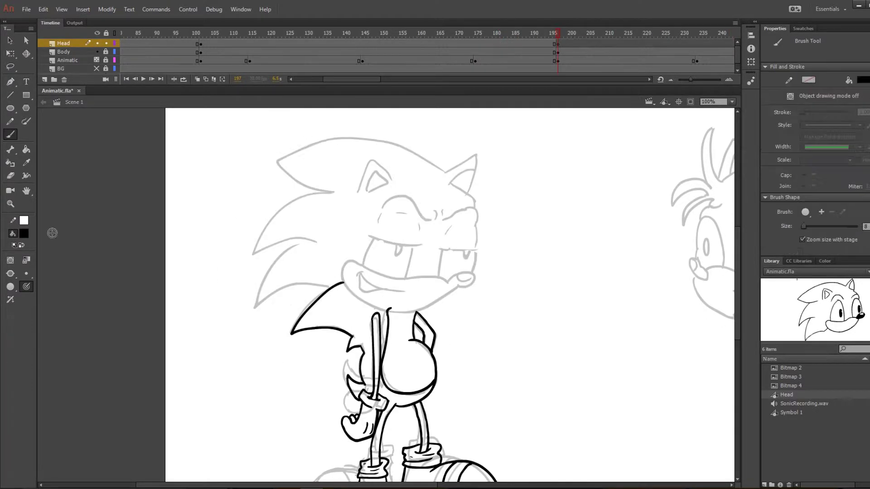
{"action": "left_click_drag", "start_coordinate": [345, 283], "coordinate": [449, 281]}
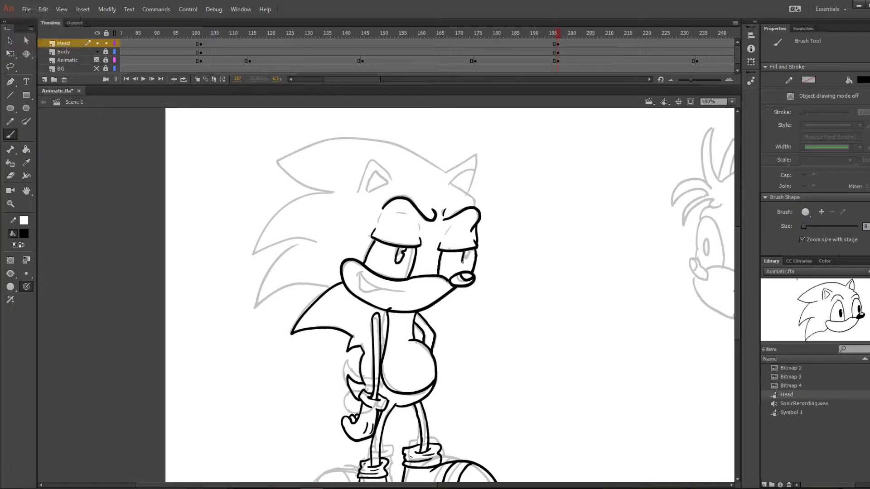
{"action": "mouse_move", "coordinate": [256, 308]}
{"action": "left_mouse_down"}
{"action": "mouse_move", "coordinate": [290, 148]}
{"action": "mouse_move", "coordinate": [444, 172]}
{"action": "left_mouse_up"}
{"action": "left_click_drag", "start_coordinate": [390, 281], "coordinate": [462, 276]}
Step: Place the Head symbol from the library at frame 253 and rotate it to match the leaning body
{"action": "left_click", "coordinate": [732, 34]}
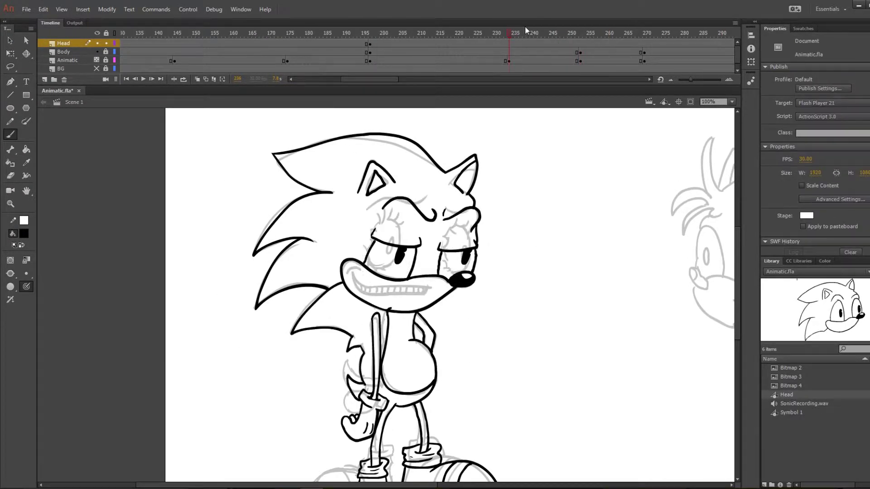
{"action": "left_click_drag", "start_coordinate": [521, 236], "coordinate": [494, 318]}
{"action": "left_click_drag", "start_coordinate": [787, 395], "coordinate": [378, 231]}
{"action": "left_click_drag", "start_coordinate": [494, 125], "coordinate": [564, 170]}
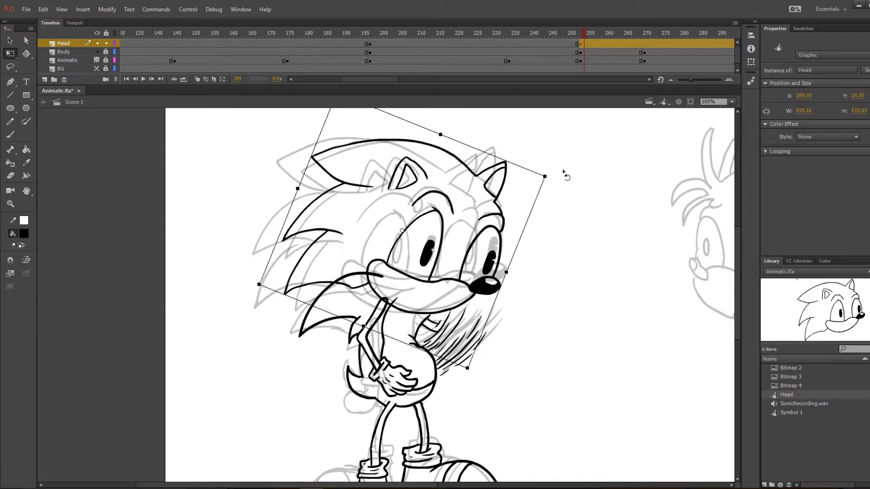
{"action": "left_click", "coordinate": [601, 204]}
{"action": "left_click", "coordinate": [64, 52]}
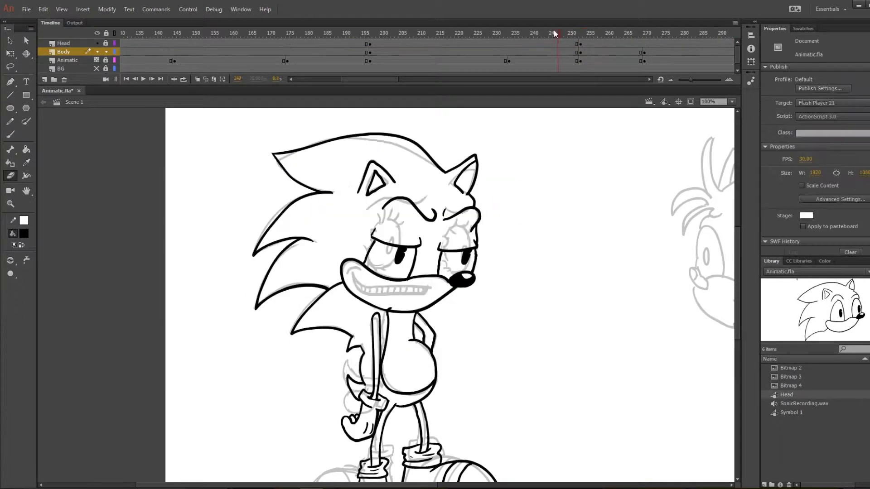
Step: Add a keyframe at frame 270 on the Head layer and rotate and reposition the head over the neck
{"action": "left_click", "coordinate": [647, 33]}
{"action": "left_click", "coordinate": [646, 43]}
{"action": "key", "text": "F6"}
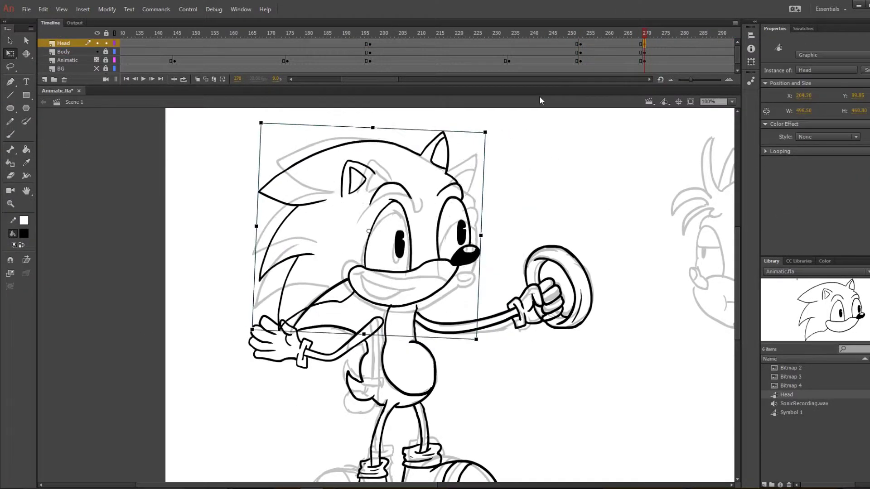
{"action": "left_click_drag", "start_coordinate": [512, 131], "coordinate": [501, 136]}
{"action": "key", "text": "b"}
{"action": "key", "text": "v"}
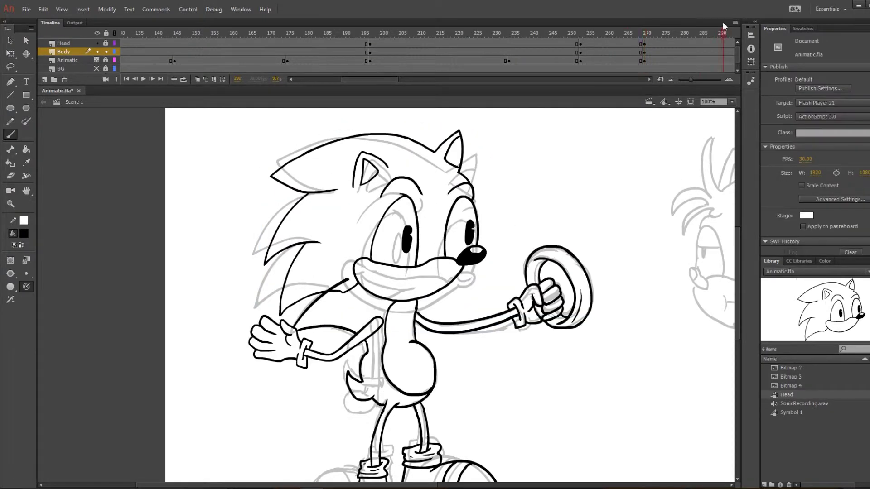
Step: Paste the half-lidded head in place at frame 300 and add keyframes every five frames through 325 on the Head layer
{"action": "left_click", "coordinate": [140, 44]}
{"action": "left_click", "coordinate": [549, 44]}
{"action": "key", "text": "ctrl+alt+v"}
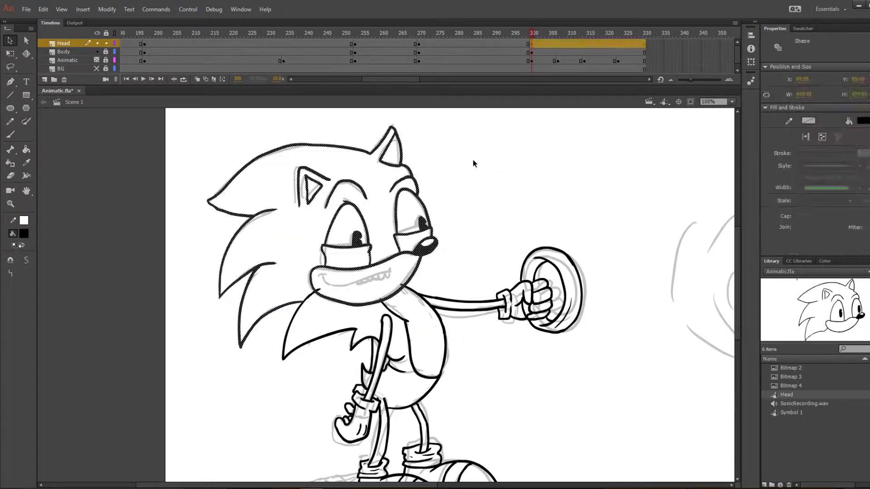
{"action": "key", "text": "b"}
{"action": "key", "text": "ctrl+alt+v"}
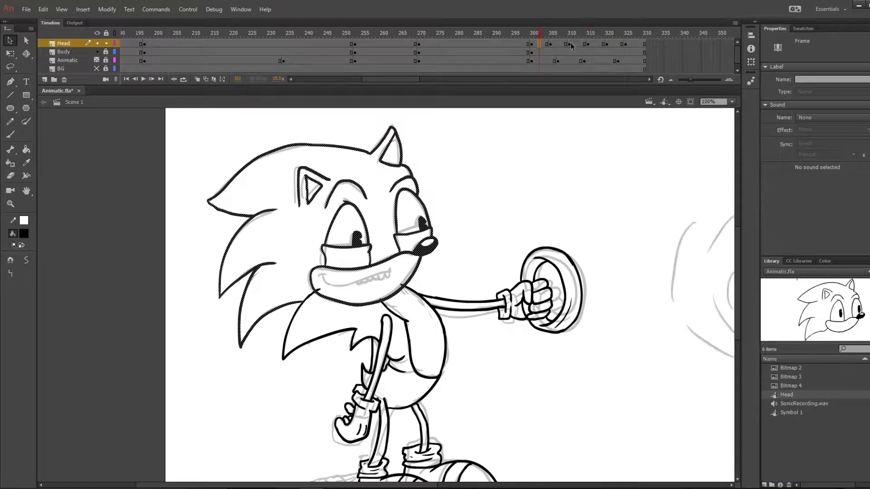
Step: Redraw both of Sonic's pupils looking the opposite way at frame 305 and check the eye movement against frame 300
{"action": "key", "text": "period"}
{"action": "key", "text": "period"}
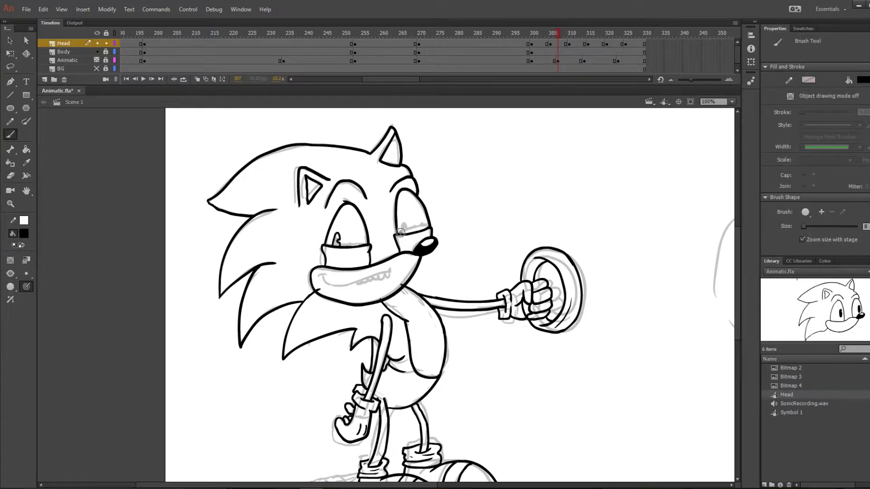
{"action": "key", "text": "comma"}
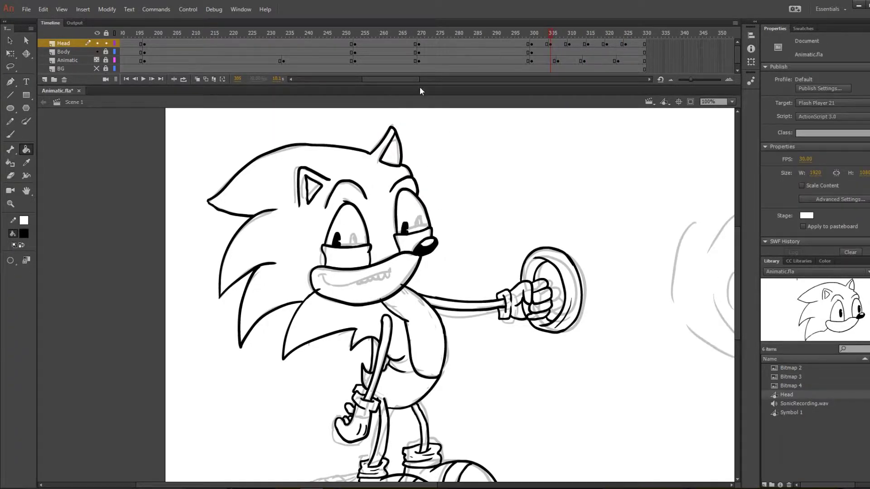
{"action": "left_click", "coordinate": [554, 43]}
{"action": "left_click", "coordinate": [554, 33]}
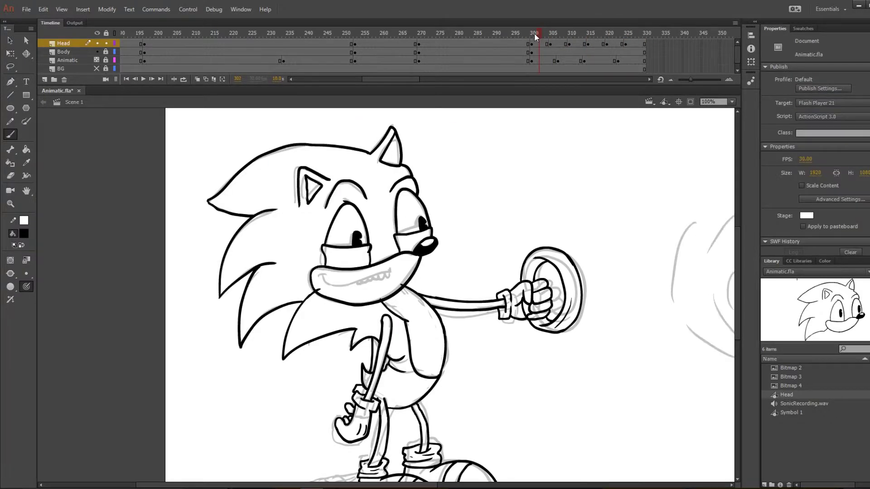
{"action": "mouse_move", "coordinate": [554, 33]}
{"action": "left_mouse_down"}
{"action": "mouse_move", "coordinate": [270, 34]}
{"action": "mouse_move", "coordinate": [544, 34]}
{"action": "left_mouse_up"}
Step: Play back Sonic's inked poses with the whole stage in view and the animatic hidden
{"action": "key", "text": "ctrl+minus"}
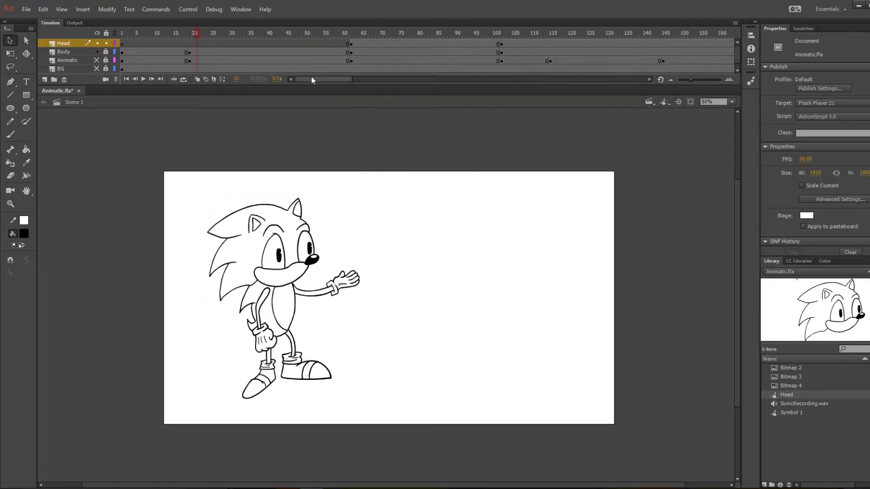
{"action": "left_click", "coordinate": [64, 51]}
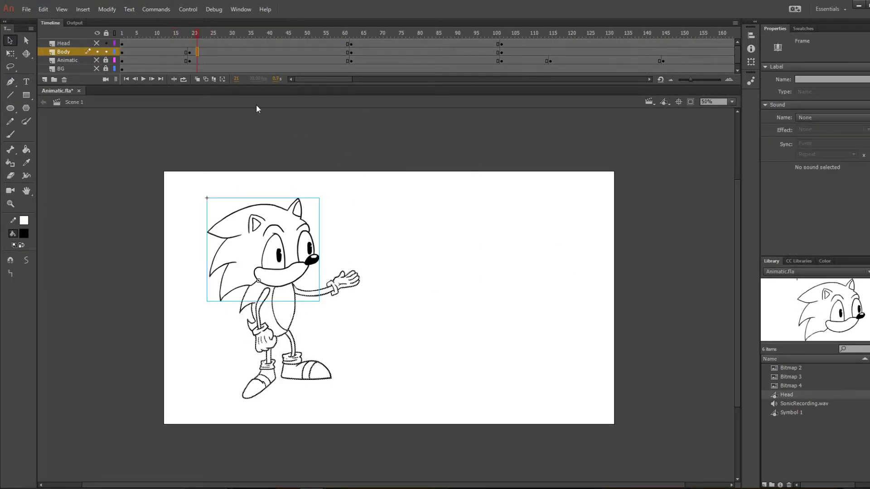
{"action": "left_click", "coordinate": [143, 79]}
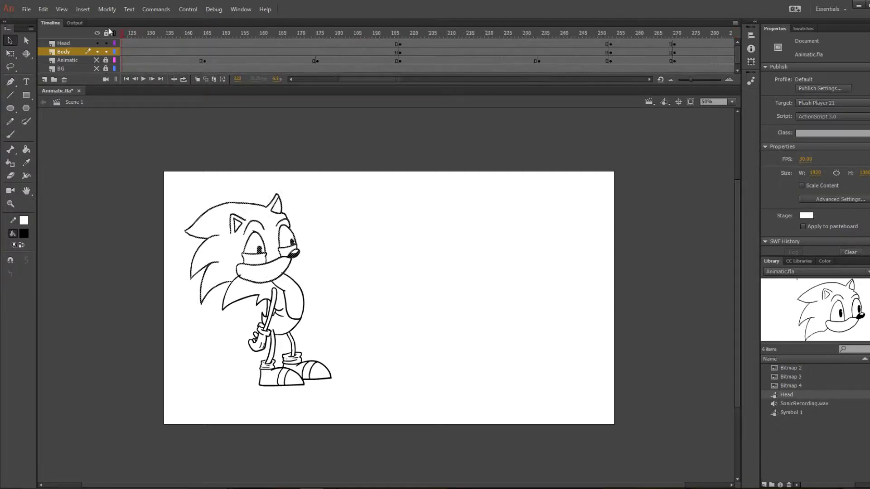
Step: Create a TailsBody layer and ink Tails' muzzle, nose outline and far eye over the sketch at frame 1
{"action": "left_click", "coordinate": [97, 68]}
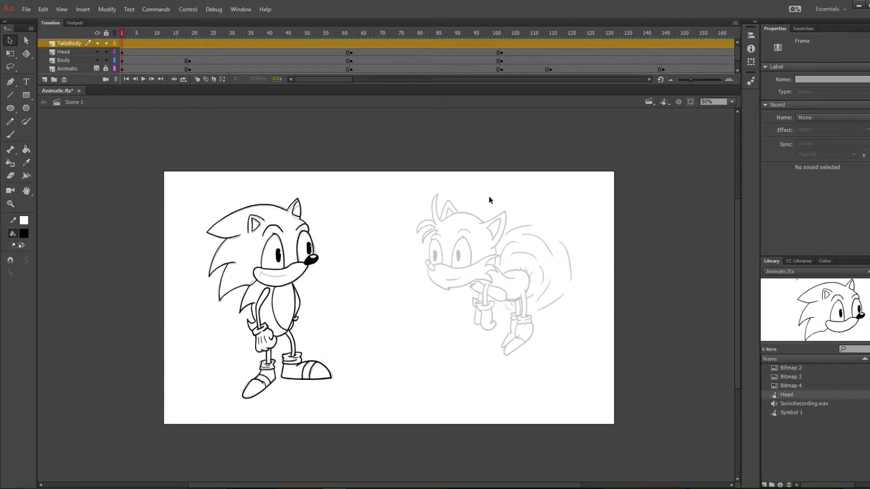
{"action": "key", "text": "ctrl+="}
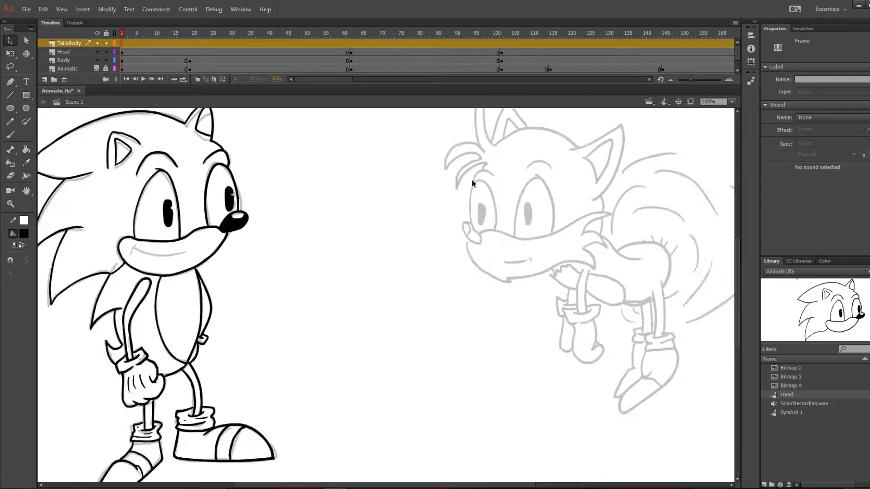
{"action": "scroll", "coordinate": [408, 295], "scroll_direction": "right", "scroll_amount": 5}
{"action": "key", "text": "b"}
{"action": "mouse_move", "coordinate": [356, 271]}
{"action": "left_mouse_down"}
{"action": "mouse_move", "coordinate": [352, 283]}
{"action": "mouse_move", "coordinate": [491, 301]}
{"action": "left_mouse_up"}
{"action": "key", "text": "ctrl+z"}
{"action": "left_click_drag", "start_coordinate": [357, 267], "coordinate": [377, 241]}
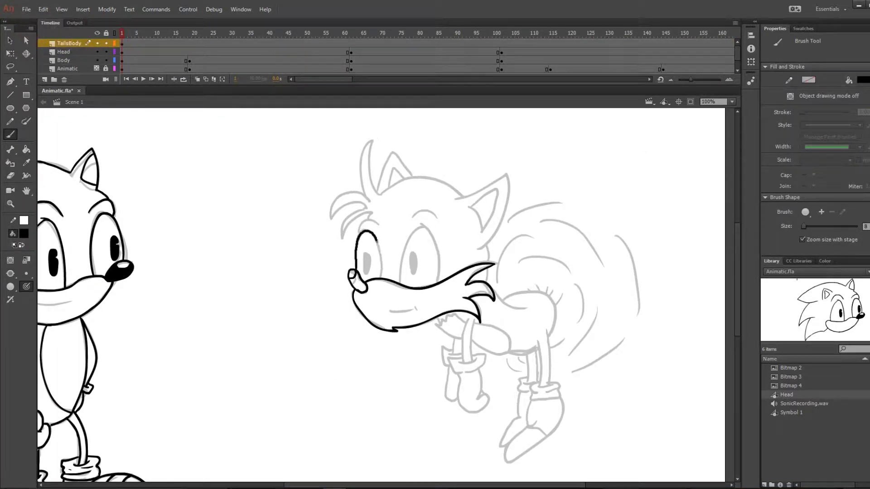
Step: Ink Tails' hair tufts, ears, head outline and raised eyebrow at frame 1
{"action": "left_click_drag", "start_coordinate": [368, 200], "coordinate": [383, 193]}
{"action": "mouse_move", "coordinate": [411, 219]}
{"action": "left_mouse_down"}
{"action": "mouse_move", "coordinate": [418, 212]}
{"action": "mouse_move", "coordinate": [476, 239]}
{"action": "left_mouse_up"}
{"action": "left_click_drag", "start_coordinate": [472, 206], "coordinate": [479, 237]}
{"action": "left_click_drag", "start_coordinate": [488, 245], "coordinate": [491, 260]}
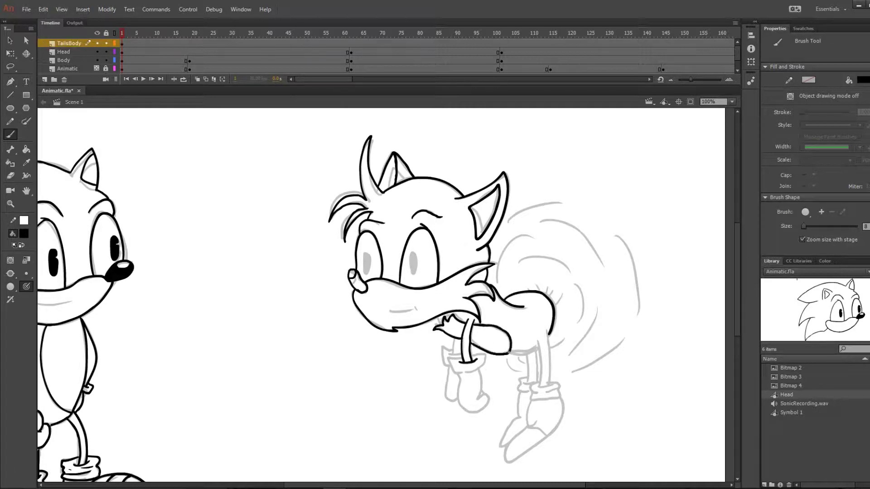
Step: Ink Tails' legs, sock cuffs, gloves and shoes at frame 1
{"action": "left_click_drag", "start_coordinate": [509, 352], "coordinate": [540, 386]}
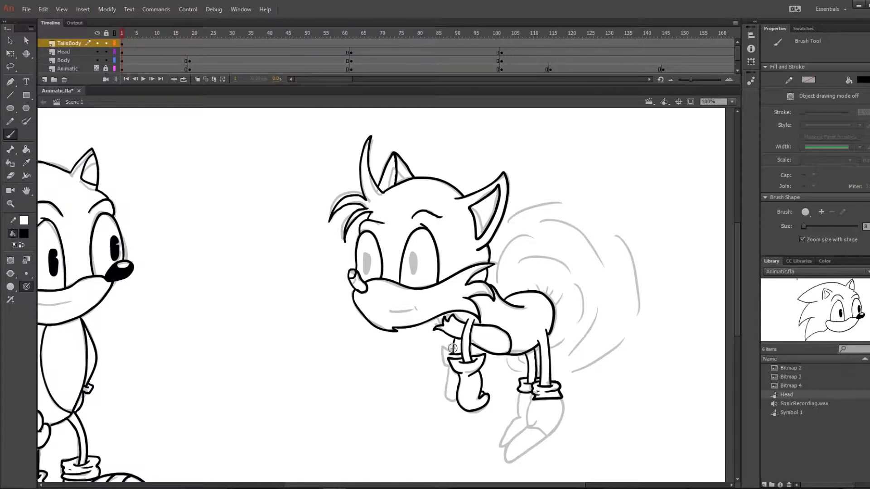
{"action": "key", "text": "ctrl+z"}
{"action": "mouse_move", "coordinate": [530, 400]}
{"action": "left_mouse_down"}
{"action": "mouse_move", "coordinate": [535, 409]}
{"action": "mouse_move", "coordinate": [563, 401]}
{"action": "left_mouse_up"}
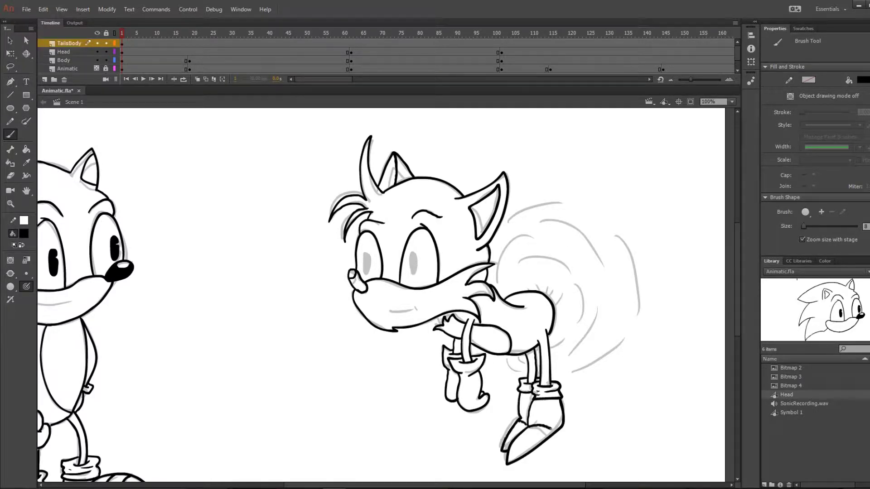
Step: Fill Tails' nose and both pupils with black at frame 1
{"action": "key", "text": "k"}
{"action": "left_click", "coordinate": [356, 280]}
{"action": "left_click", "coordinate": [367, 263]}
{"action": "left_click", "coordinate": [414, 263]}
Step: Add a keyframe at frame 102 on the TailsBody layer and turn on onion skinning
{"action": "left_click", "coordinate": [476, 34]}
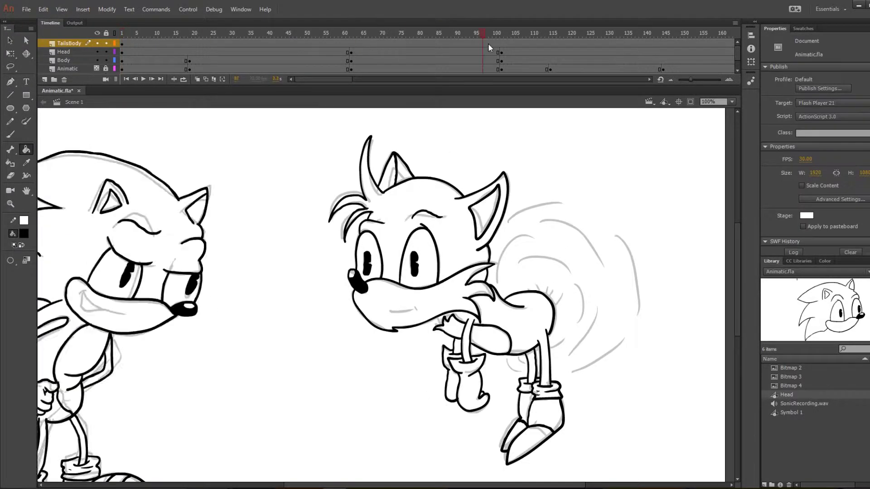
{"action": "key", "text": "b"}
{"action": "key", "text": "alt+shift+o"}
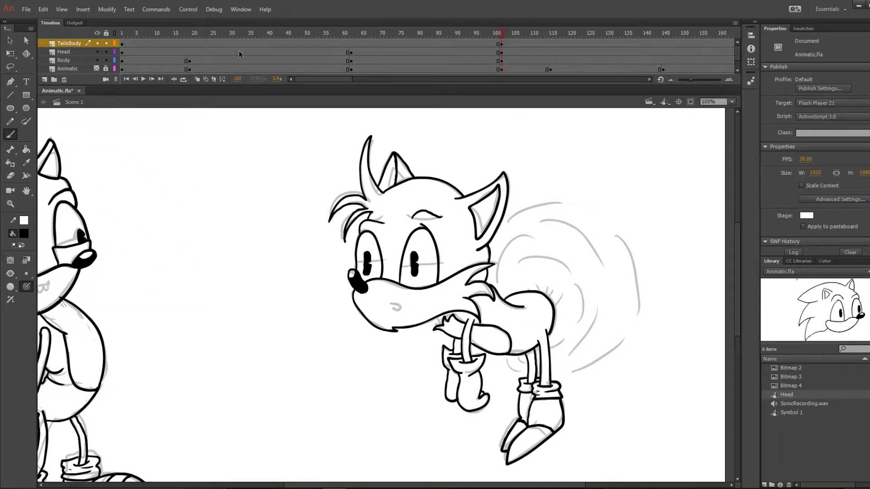
{"action": "left_click", "coordinate": [501, 34]}
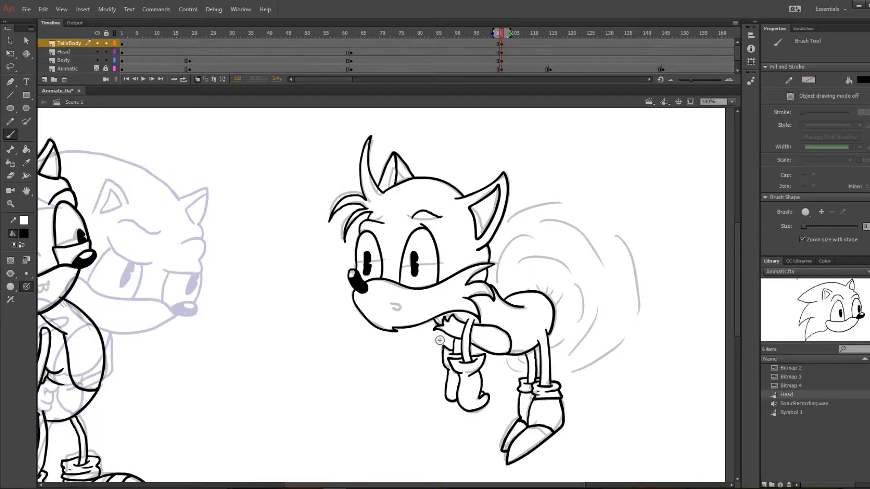
Step: Redraw Tails' eyes half-lidded with smaller pupils and worried eyebrows at frame 102, and turn off onion skinning
{"action": "key", "text": "e"}
{"action": "mouse_move", "coordinate": [367, 254]}
{"action": "left_mouse_down"}
{"action": "mouse_move", "coordinate": [366, 270]}
{"action": "mouse_move", "coordinate": [442, 263]}
{"action": "left_mouse_up"}
{"action": "key", "text": "b"}
{"action": "key", "text": "ctrl+z"}
{"action": "key", "text": "ctrl+z"}
{"action": "left_click_drag", "start_coordinate": [364, 265], "coordinate": [369, 274]}
{"action": "left_click_drag", "start_coordinate": [413, 269], "coordinate": [418, 277]}
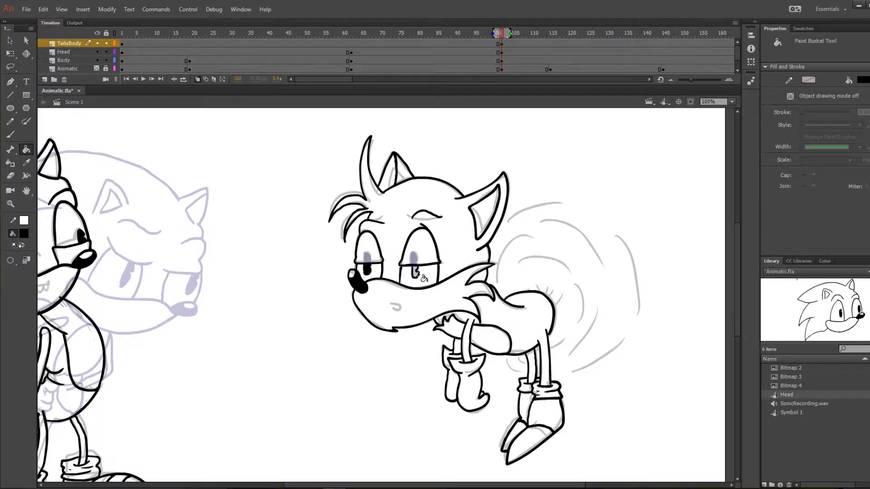
{"action": "left_click_drag", "start_coordinate": [369, 222], "coordinate": [444, 216]}
{"action": "key", "text": "alt+shift+o"}
Step: Add a keyframe at frame 115 on the TailsBody layer and shift Tails down onto the sketch
{"action": "left_click", "coordinate": [557, 32]}
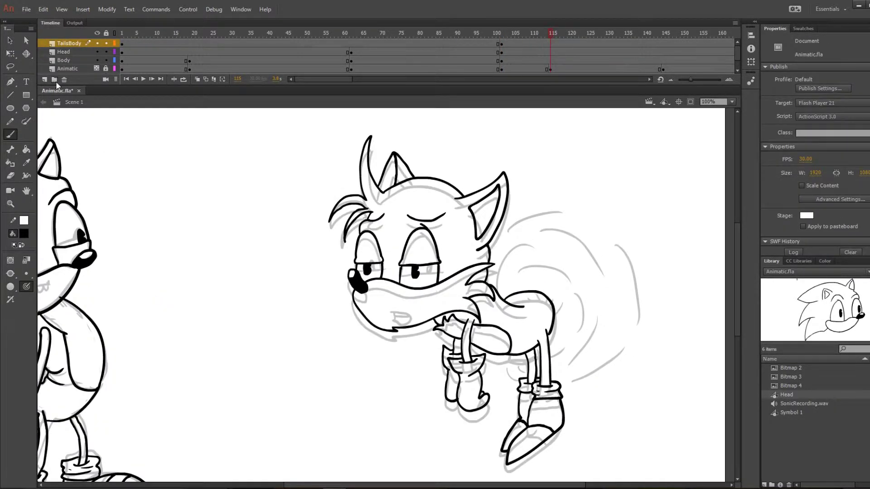
{"action": "key", "text": "v"}
{"action": "key", "text": "F6"}
Step: Erase Tails' eyes at frame 115 and redraw them with raised lower lids and pupils looking away from Sonic
{"action": "key", "text": "e"}
{"action": "left_click_drag", "start_coordinate": [358, 244], "coordinate": [383, 281]}
{"action": "left_click_drag", "start_coordinate": [403, 237], "coordinate": [437, 258]}
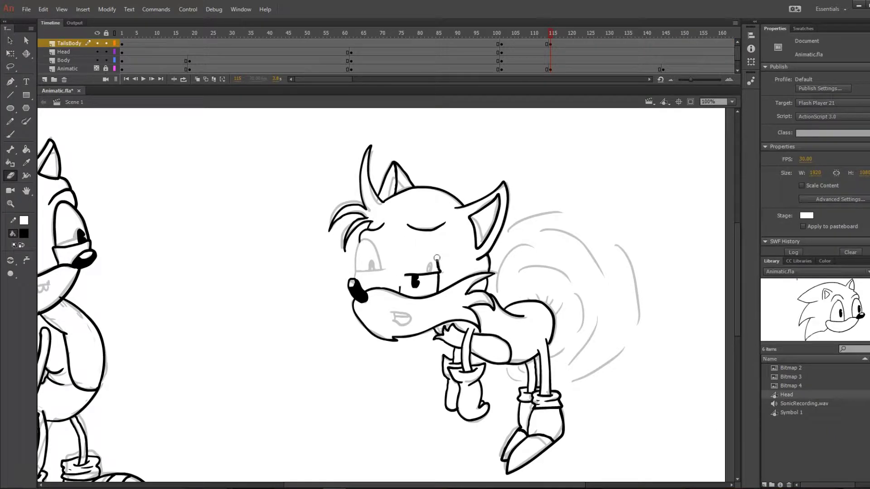
{"action": "key", "text": "b"}
{"action": "key", "text": "ctrl+z"}
{"action": "key", "text": "ctrl+z"}
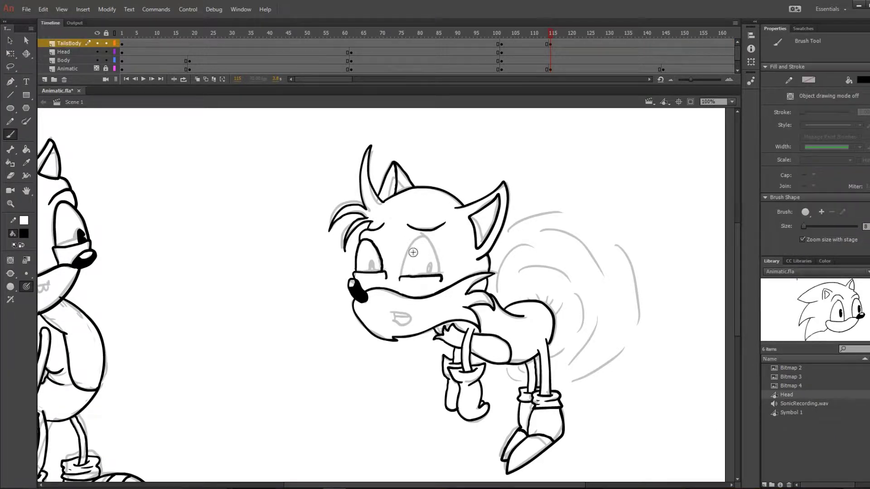
{"action": "key", "text": "ctrl+z"}
{"action": "key", "text": "ctrl+y"}
{"action": "key", "text": "ctrl+z"}
{"action": "key", "text": "ctrl+z"}
{"action": "key", "text": "v"}
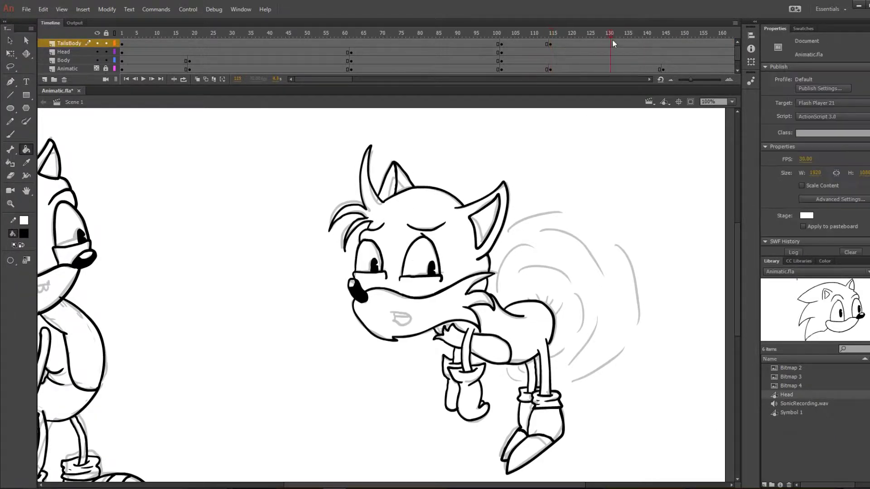
Step: Nudge the frame 115 Tails drawing back up to line up with the previous keyframe
{"action": "left_click", "coordinate": [562, 44]}
{"action": "key", "text": "shift+Up"}
{"action": "key", "text": "shift+Up"}
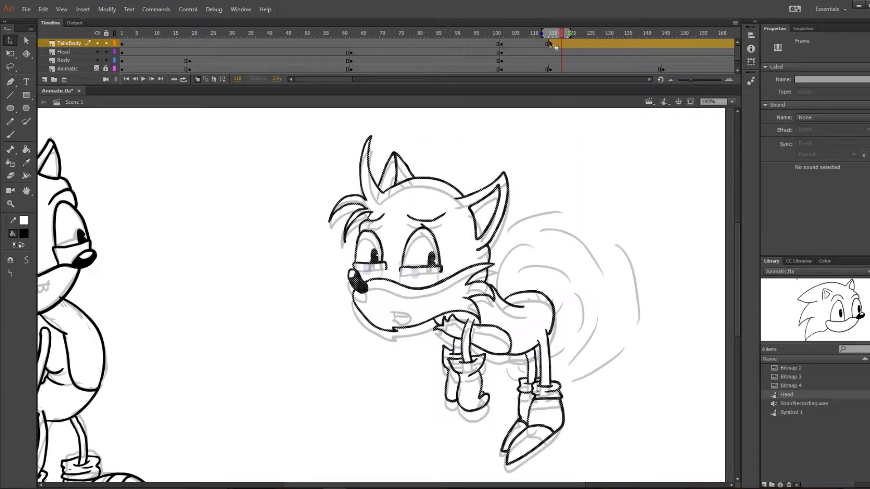
Step: Add a keyframe at frame 145 on the TailsBody layer and redraw Tails' pupils looking toward Sonic
{"action": "left_click", "coordinate": [661, 44]}
{"action": "key", "text": "F6"}
{"action": "key", "text": "e"}
{"action": "key", "text": "b"}
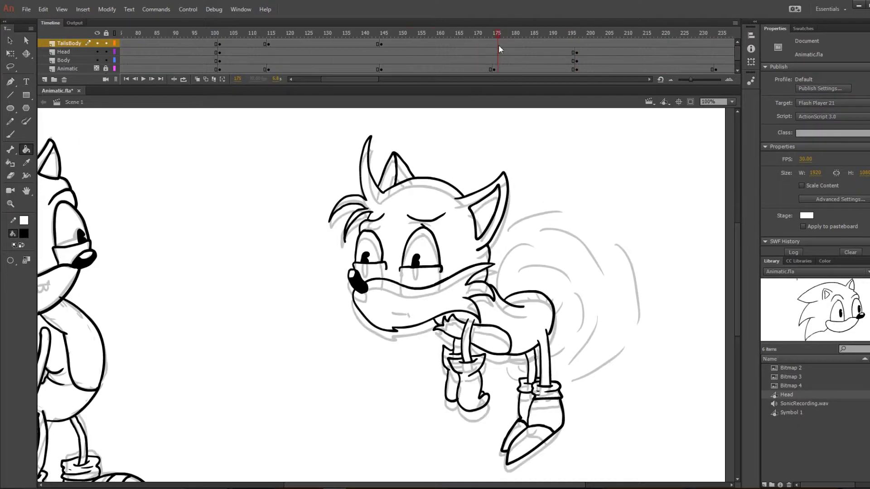
Step: Copy the wide-eyed Tails drawing from frame 1 into a keyframe at frame 175 on the TailsBody layer
{"action": "left_click_drag", "start_coordinate": [498, 45], "coordinate": [123, 68]}
{"action": "key", "text": "k"}
{"action": "key", "text": "v"}
{"action": "left_click", "coordinate": [496, 33]}
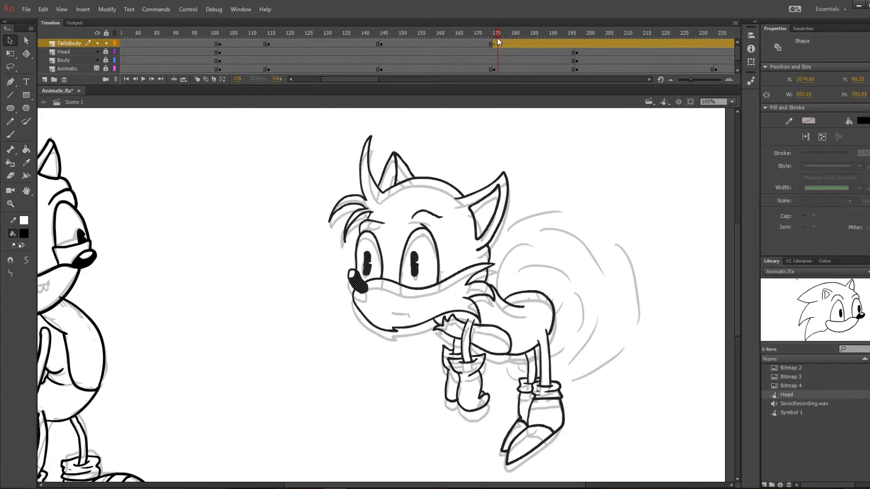
Step: Turn on onion skinning and rework Tails' eyebrows over the sketch from frame 175
{"action": "key", "text": "period"}
{"action": "key", "text": "b"}
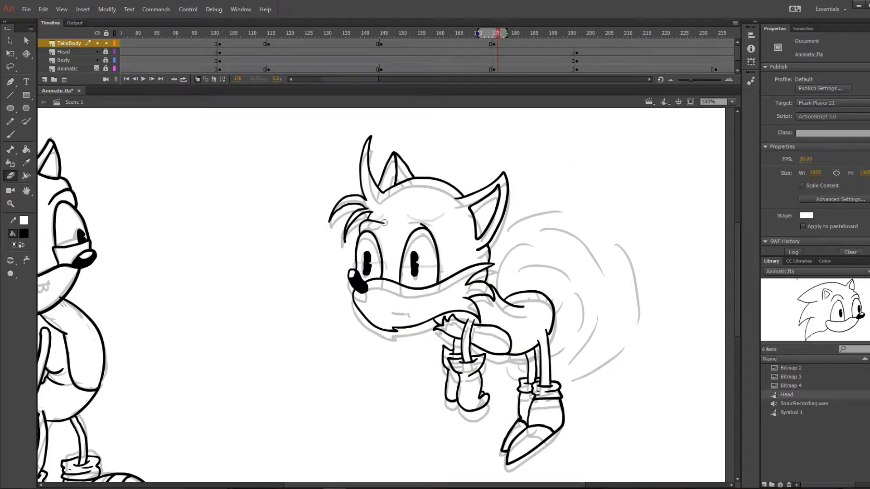
{"action": "key", "text": "ctrl+z"}
{"action": "mouse_move", "coordinate": [497, 33]}
{"action": "left_mouse_down"}
{"action": "mouse_move", "coordinate": [577, 33]}
{"action": "mouse_move", "coordinate": [481, 33]}
{"action": "left_mouse_up"}
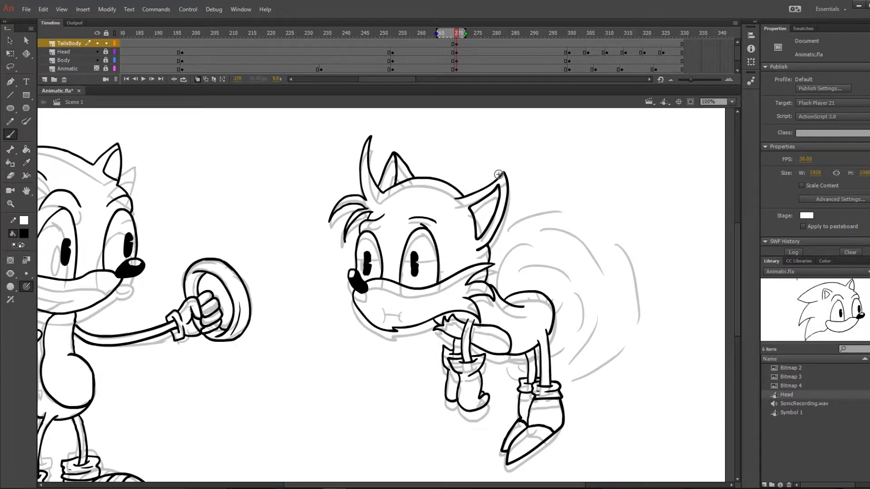
Step: Erase Tails' far eye at frame 270 on the TailsBody layer and redraw its pupil under a half-closed lid
{"action": "key", "text": "e"}
{"action": "left_click_drag", "start_coordinate": [367, 253], "coordinate": [365, 272]}
{"action": "key", "text": "ctrl+z"}
{"action": "key", "text": "b"}
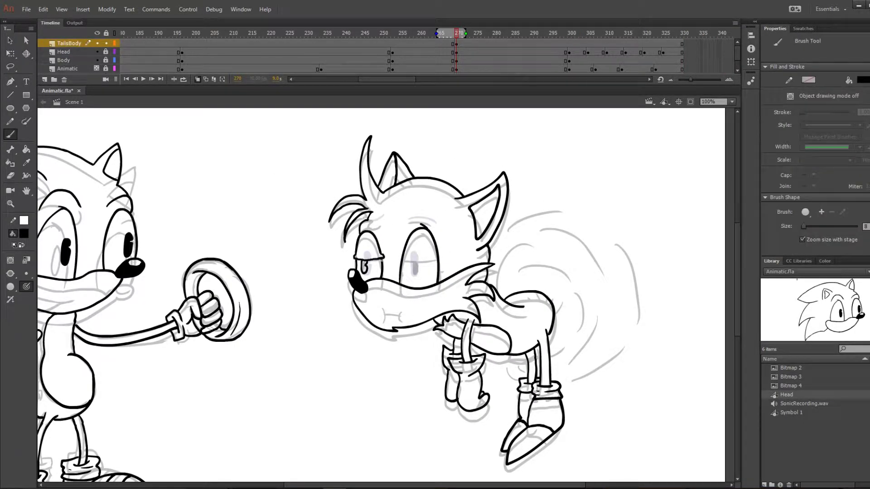
Step: Erase Tails' eyebrows and near eye at frame 270 and redraw that eye with a half-closed lid and filled pupil
{"action": "key", "text": "e"}
{"action": "mouse_move", "coordinate": [365, 233]}
{"action": "left_mouse_down"}
{"action": "mouse_move", "coordinate": [383, 253]}
{"action": "mouse_move", "coordinate": [368, 233]}
{"action": "mouse_move", "coordinate": [384, 252]}
{"action": "mouse_move", "coordinate": [438, 227]}
{"action": "left_mouse_up"}
{"action": "key", "text": "b"}
{"action": "key", "text": "e"}
{"action": "key", "text": "b"}
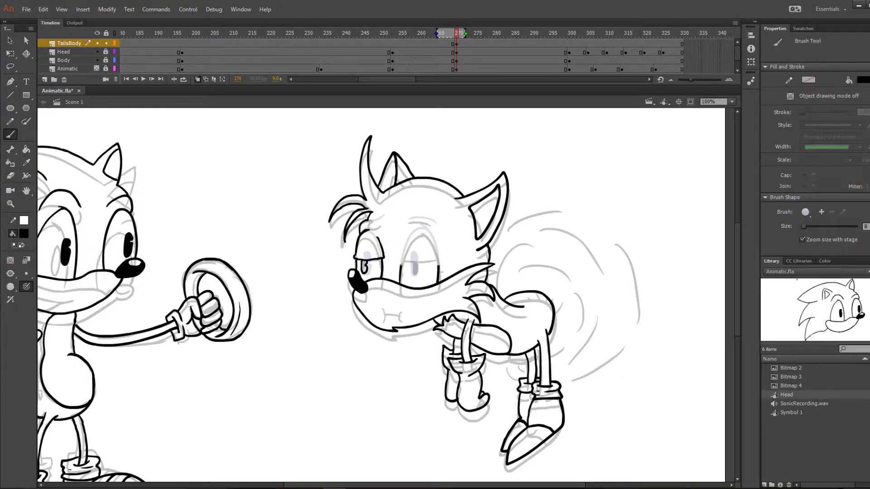
{"action": "key", "text": "ctrl+z"}
{"action": "left_click_drag", "start_coordinate": [399, 261], "coordinate": [442, 258]}
{"action": "left_click_drag", "start_coordinate": [404, 257], "coordinate": [414, 242]}
{"action": "key", "text": "k"}
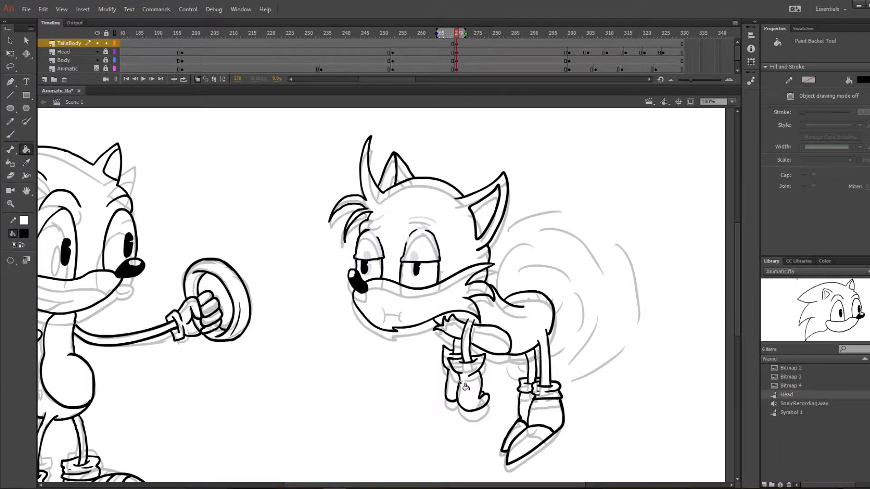
Step: Add a keyframe at frame 300 on the TailsBody layer and flip Tails horizontally to face away from Sonic
{"action": "left_click", "coordinate": [570, 39]}
{"action": "right_click", "coordinate": [441, 239]}
{"action": "left_click", "coordinate": [308, 407]}
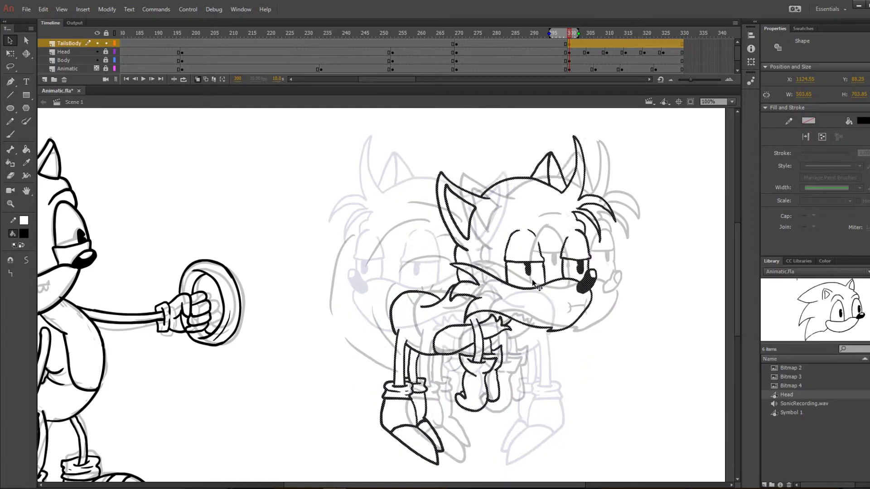
Step: Add a keyframe at frame 343 on the TailsBody layer and extend the Head layer to that frame
{"action": "left_click", "coordinate": [682, 37]}
{"action": "key", "text": "ctrl+minus"}
{"action": "right_click", "coordinate": [452, 43]}
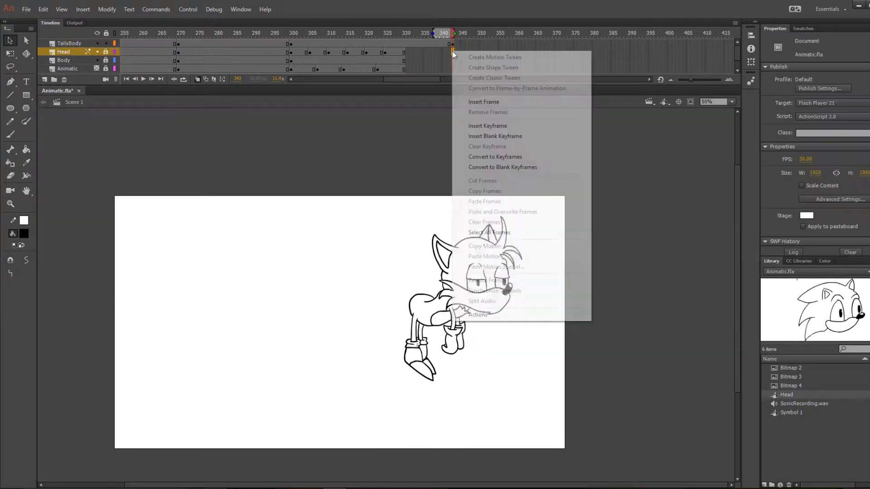
{"action": "left_click", "coordinate": [468, 100]}
Step: Move the frame 343 Tails drawing horizontally off the stage past its right edge and extend the remaining layers
{"action": "left_click_drag", "start_coordinate": [363, 199], "coordinate": [540, 380]}
{"action": "key", "text": "shift+Right"}
{"action": "key", "text": "shift+Right"}
{"action": "key", "text": "shift+Right"}
{"action": "key", "text": "shift+Right"}
{"action": "key", "text": "shift+Right"}
{"action": "key", "text": "shift+Right"}
{"action": "key", "text": "shift+Right"}
{"action": "key", "text": "shift+Right"}
{"action": "key", "text": "shift+Right"}
{"action": "key", "text": "shift+Right"}
{"action": "key", "text": "shift+Right"}
{"action": "key", "text": "shift+Right"}
{"action": "key", "text": "shift+Right"}
{"action": "key", "text": "shift+Right"}
{"action": "key", "text": "shift+Right"}
{"action": "key", "text": "shift+Right"}
{"action": "key", "text": "shift+Right"}
{"action": "key", "text": "shift+Right"}
{"action": "key", "text": "shift+Right"}
{"action": "key", "text": "shift+Right"}
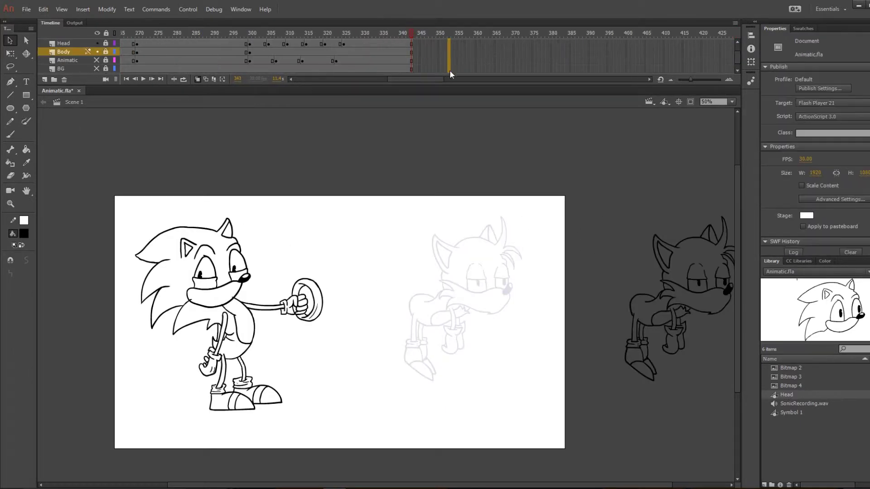
{"action": "right_click", "coordinate": [437, 44]}
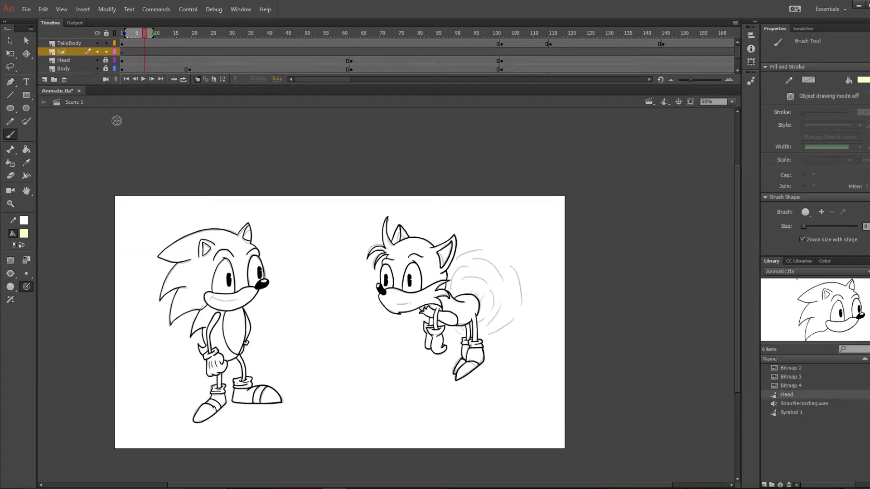
Step: Play the animation from frame 1 and scrub back through the timeline to review the poses
{"action": "left_click", "coordinate": [124, 39]}
{"action": "key", "text": "ctrl+Return"}
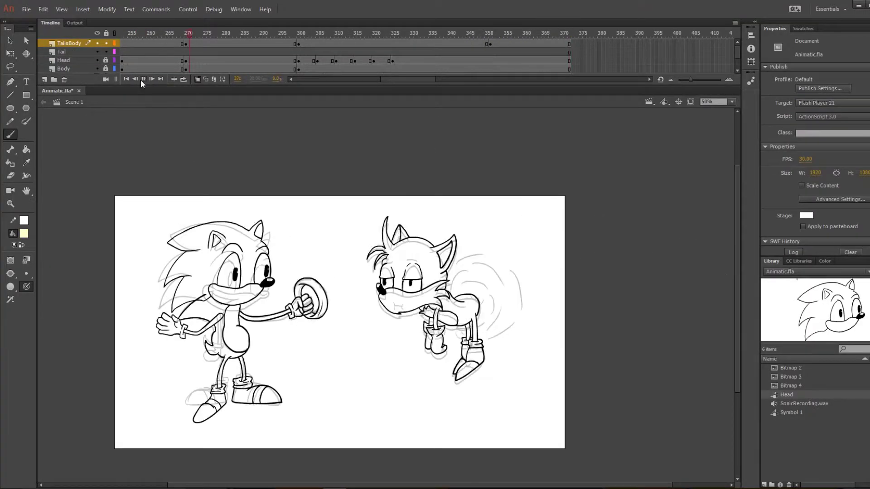
{"action": "left_click_drag", "start_coordinate": [384, 33], "coordinate": [131, 33]}
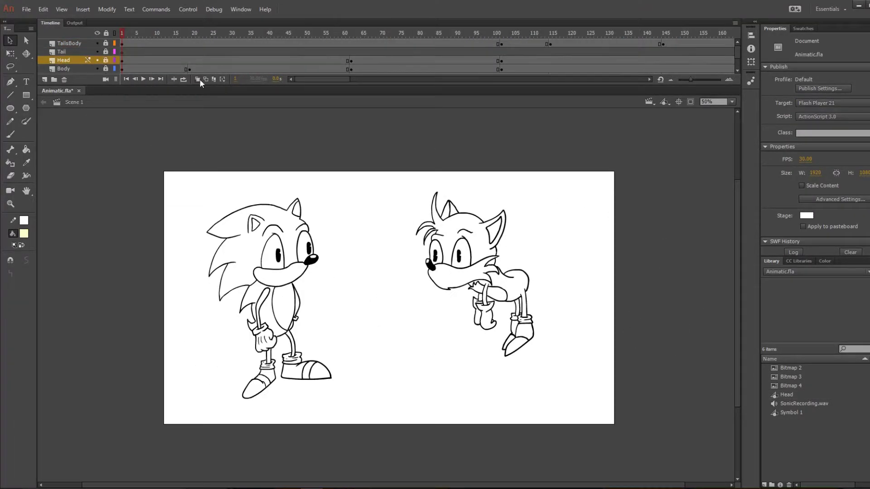
Step: Add a keyframe at frame 51 on the Head layer and rotate and move Sonic's head into an in-between pose
{"action": "left_click_drag", "start_coordinate": [199, 31], "coordinate": [341, 30]}
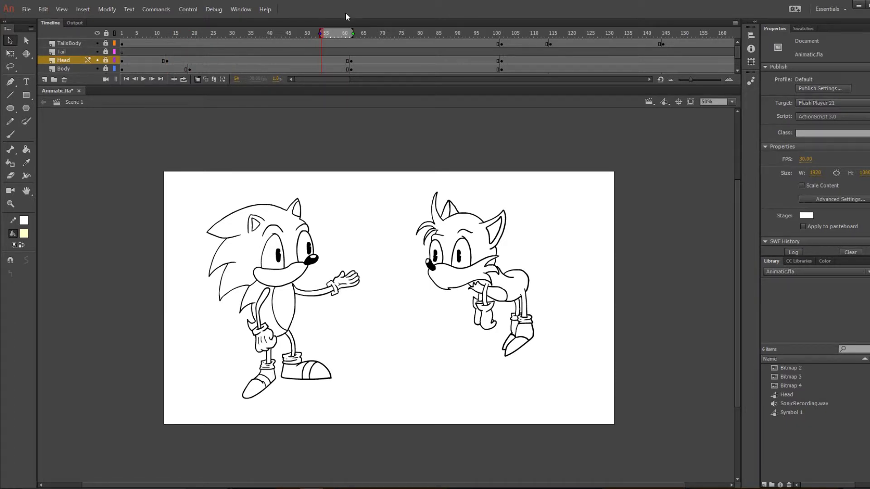
{"action": "key", "text": "ctrl+1"}
{"action": "key", "text": "q"}
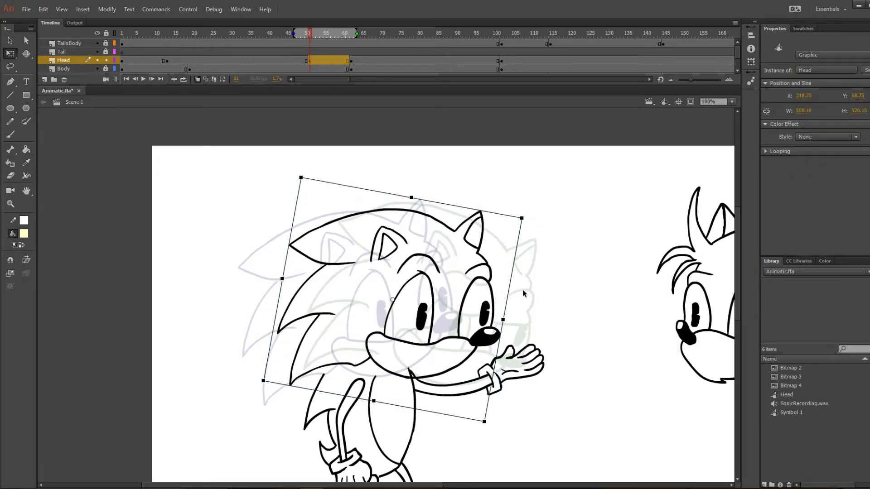
Step: Unlock the Body layer, add a keyframe at frame 51 and erase Sonic's old torso and arm lines
{"action": "left_click", "coordinate": [105, 68], "text": "alt"}
{"action": "key", "text": "e"}
{"action": "left_click", "coordinate": [63, 69]}
{"action": "left_click", "coordinate": [309, 68]}
{"action": "key", "text": "F6"}
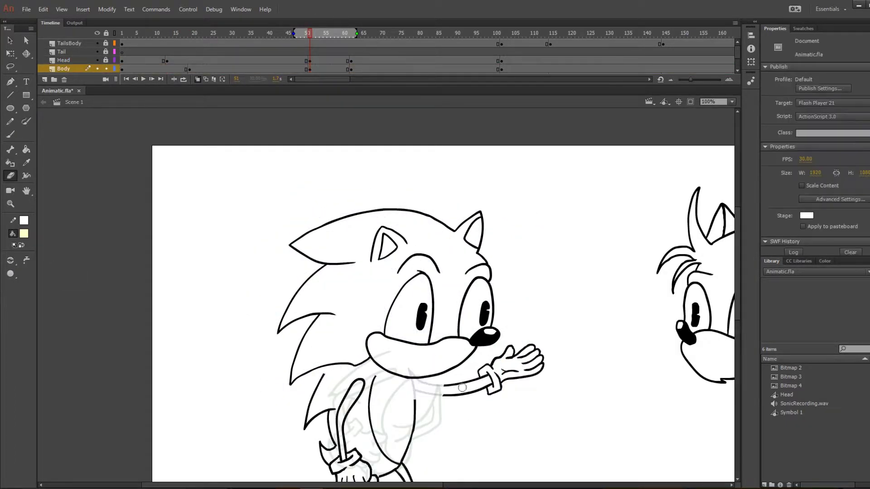
{"action": "scroll", "coordinate": [562, 402], "scroll_direction": "down", "scroll_amount": 3}
{"action": "mouse_move", "coordinate": [308, 349]}
{"action": "left_mouse_down"}
{"action": "mouse_move", "coordinate": [358, 426]}
{"action": "mouse_move", "coordinate": [362, 453]}
{"action": "mouse_move", "coordinate": [414, 363]}
{"action": "mouse_move", "coordinate": [408, 403]}
{"action": "left_mouse_up"}
Step: Redraw Sonic's torso, back spine and near arm with its gloved hand at frame 51 on the Body layer
{"action": "key", "text": "b"}
{"action": "key", "text": "ctrl+z"}
{"action": "key", "text": "ctrl+z"}
{"action": "mouse_move", "coordinate": [357, 332]}
{"action": "left_mouse_down"}
{"action": "mouse_move", "coordinate": [317, 376]}
{"action": "mouse_move", "coordinate": [351, 379]}
{"action": "left_mouse_up"}
{"action": "left_click_drag", "start_coordinate": [345, 372], "coordinate": [334, 399]}
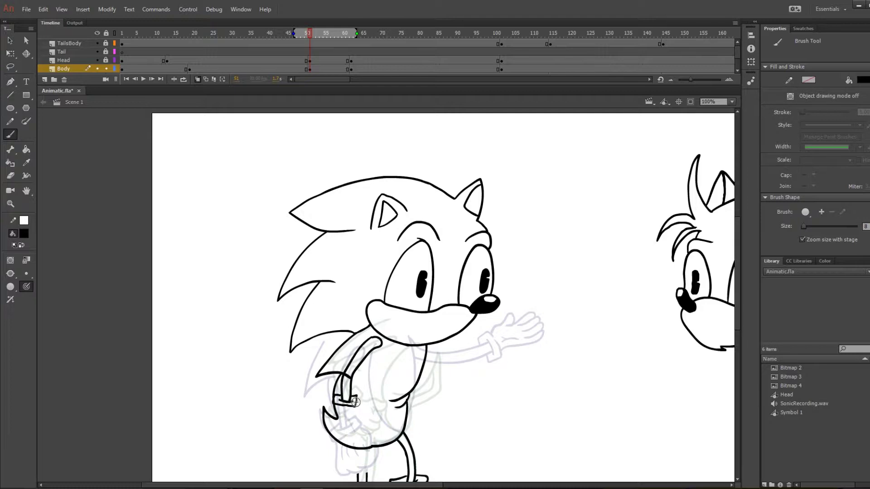
{"action": "key", "text": "ctrl+z"}
{"action": "left_click_drag", "start_coordinate": [333, 406], "coordinate": [357, 433]}
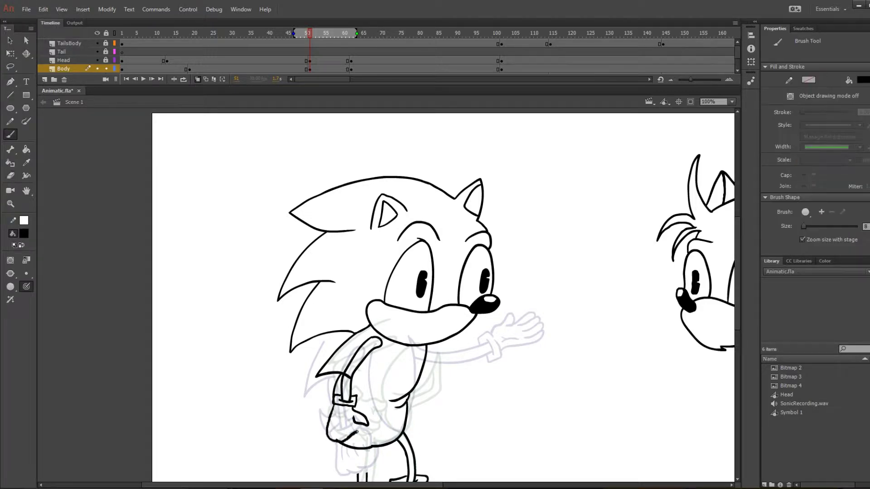
Step: Draw Sonic's far arm hanging down with an open gloved hand at frame 51
{"action": "key", "text": "ctrl+z"}
{"action": "left_click_drag", "start_coordinate": [428, 347], "coordinate": [465, 426]}
{"action": "key", "text": "ctrl+z"}
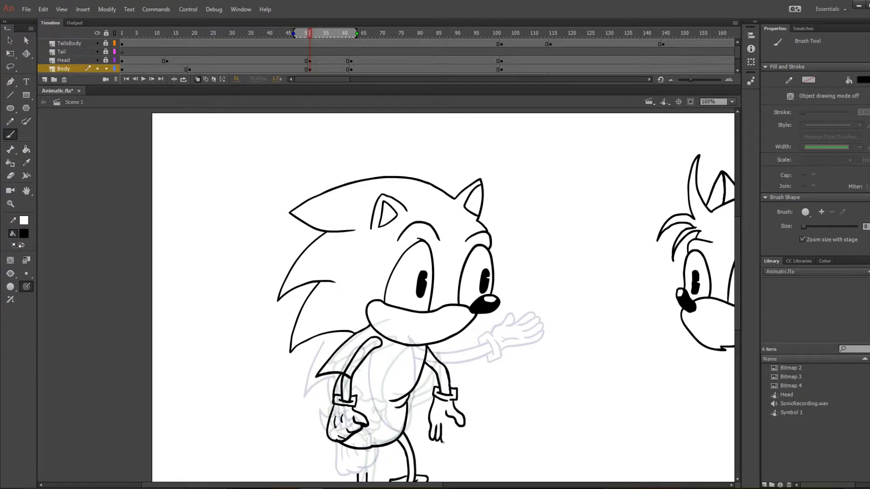
{"action": "left_click_drag", "start_coordinate": [433, 395], "coordinate": [448, 441]}
Step: Draw Sonic's belly line and rework his back leg and shoe on the frame 51 Body drawing
{"action": "scroll", "coordinate": [421, 270], "scroll_direction": "down", "scroll_amount": 2}
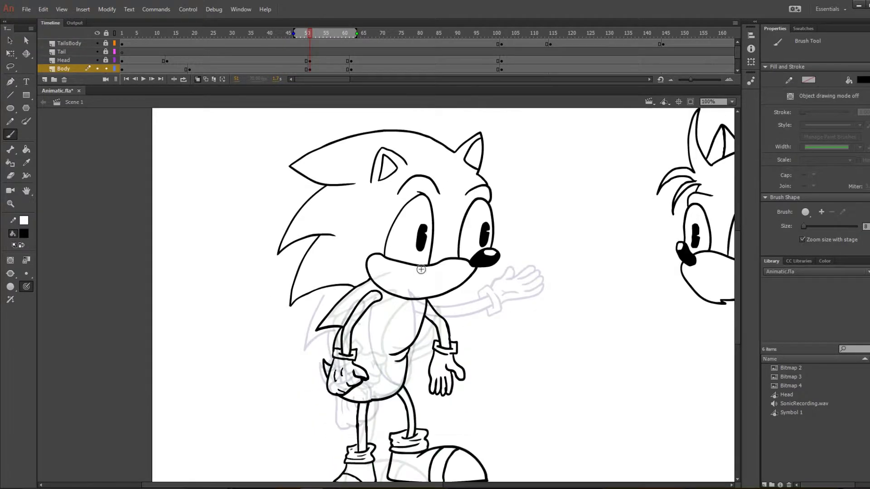
{"action": "left_click", "coordinate": [322, 33]}
{"action": "scroll", "coordinate": [408, 295], "scroll_direction": "down", "scroll_amount": 1}
{"action": "mouse_move", "coordinate": [370, 356]}
{"action": "left_mouse_down"}
{"action": "mouse_move", "coordinate": [358, 422]}
{"action": "mouse_move", "coordinate": [369, 366]}
{"action": "left_mouse_up"}
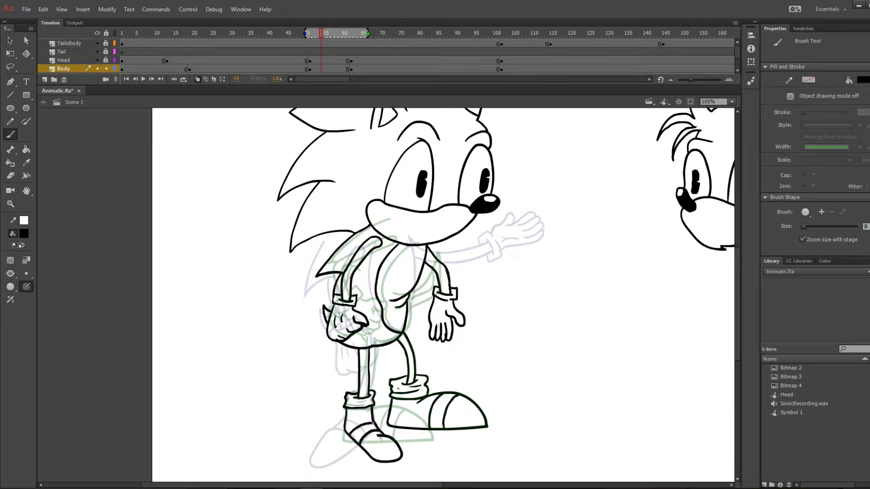
Step: Add a keyframe at frame 90 on the Head layer, rotate Sonic's head and redraw his eyes wide open
{"action": "mouse_move", "coordinate": [326, 33]}
{"action": "left_mouse_down"}
{"action": "mouse_move", "coordinate": [464, 31]}
{"action": "mouse_move", "coordinate": [408, 31]}
{"action": "mouse_move", "coordinate": [457, 32]}
{"action": "left_mouse_up"}
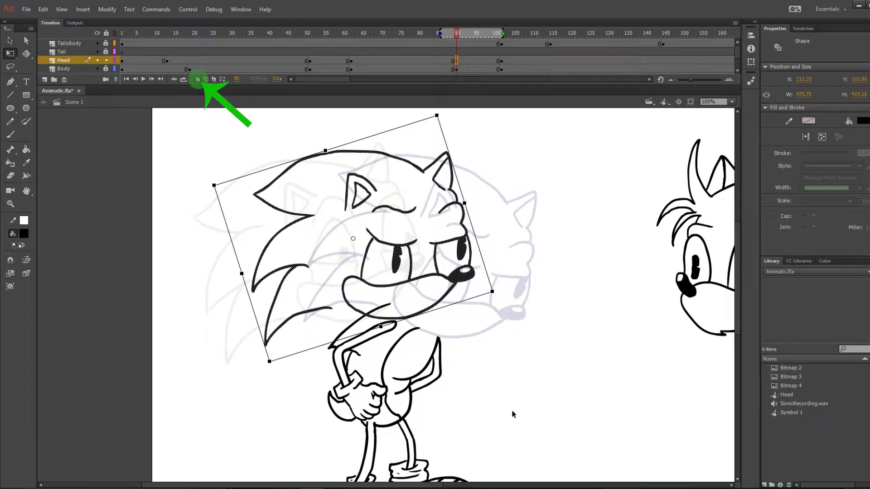
{"action": "key", "text": "ctrl+z"}
{"action": "key", "text": "e"}
{"action": "key", "text": "b"}
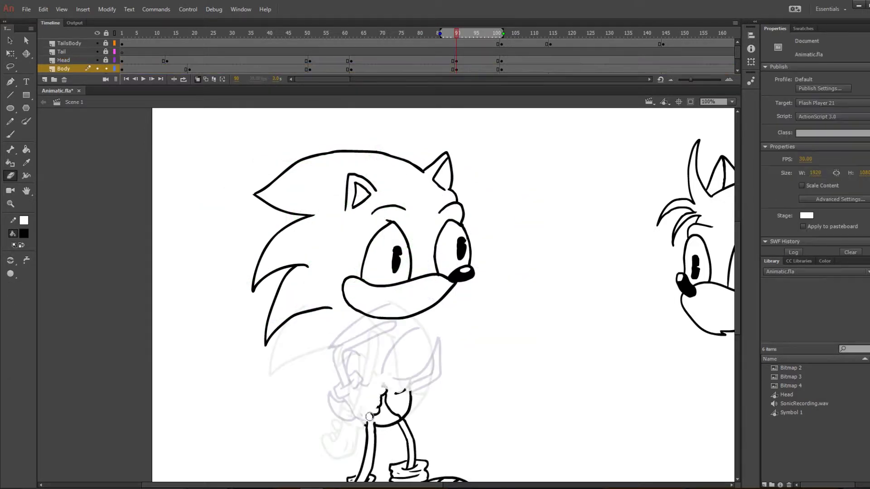
Step: Redraw Sonic's torso, back spine, tail and hanging arm at frame 90 on the Body layer, and play back the motion
{"action": "scroll", "coordinate": [739, 283], "scroll_direction": "down", "scroll_amount": 1}
{"action": "key", "text": "b"}
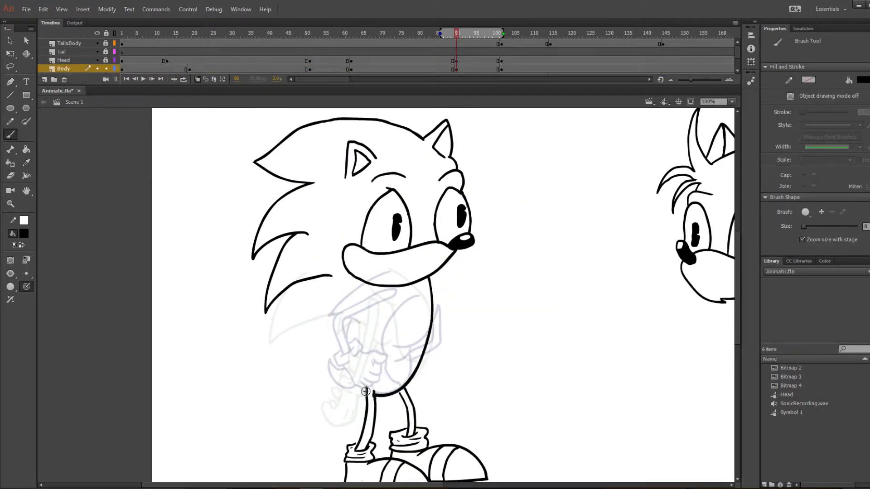
{"action": "left_click_drag", "start_coordinate": [298, 315], "coordinate": [357, 331]}
{"action": "left_click_drag", "start_coordinate": [351, 358], "coordinate": [341, 372]}
{"action": "key", "text": "ctrl+z"}
{"action": "mouse_move", "coordinate": [376, 291]}
{"action": "left_mouse_down"}
{"action": "mouse_move", "coordinate": [365, 299]}
{"action": "mouse_move", "coordinate": [381, 342]}
{"action": "mouse_move", "coordinate": [371, 368]}
{"action": "left_mouse_up"}
{"action": "key", "text": "ctrl+z"}
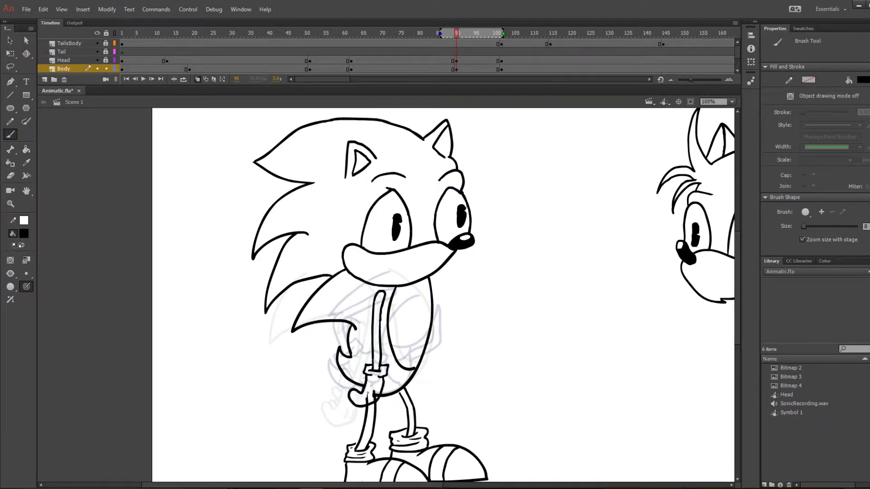
{"action": "left_click_drag", "start_coordinate": [429, 32], "coordinate": [301, 25]}
{"action": "key", "text": "Return"}
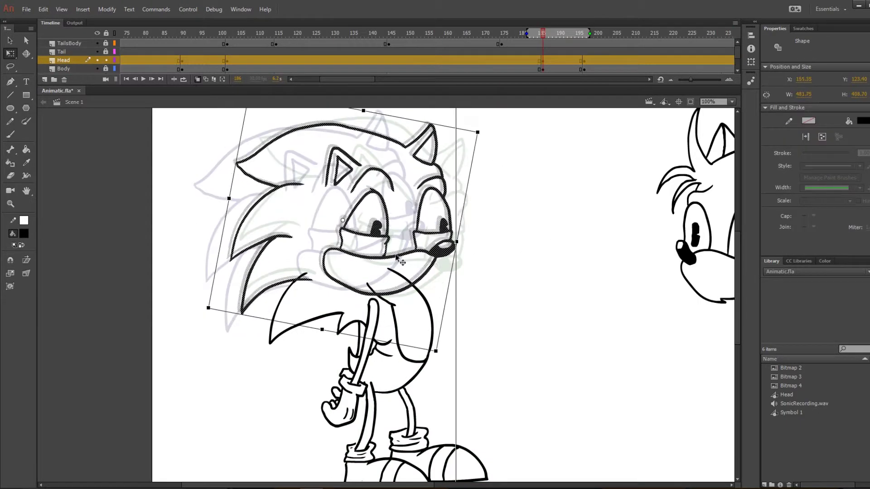
Step: Tilt Sonic's head into an in-between pose at frame 186 and erase the old torso and arm lines on the Body layer
{"action": "left_click", "coordinate": [422, 298]}
{"action": "key", "text": "e"}
{"action": "key", "text": "Escape"}
{"action": "key", "text": "b"}
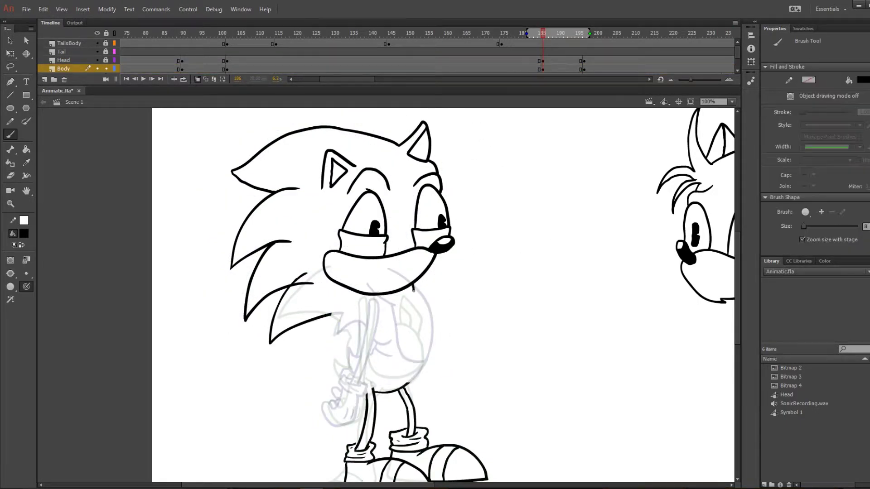
Step: Redraw Sonic's torso outline, back spine and tail at frame 186 on the Body layer
{"action": "key", "text": "ctrl+z"}
{"action": "key", "text": "ctrl+z"}
{"action": "mouse_move", "coordinate": [313, 283]}
{"action": "left_mouse_down"}
{"action": "mouse_move", "coordinate": [348, 321]}
{"action": "mouse_move", "coordinate": [359, 388]}
{"action": "left_mouse_up"}
{"action": "key", "text": "ctrl+z"}
{"action": "key", "text": "ctrl+z"}
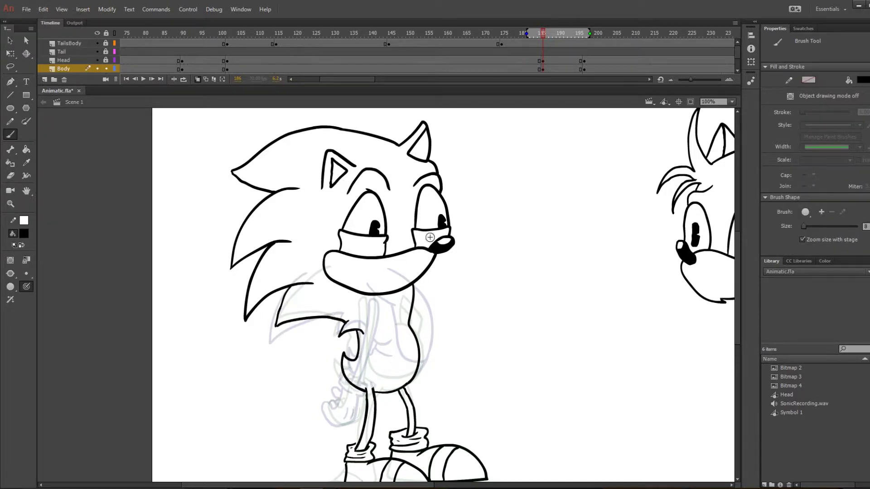
Step: Draw Sonic's belly and straight hanging arm with its gloved hand on the frame 186 body, checking against the next pose
{"action": "key", "text": "period"}
{"action": "key", "text": "period"}
{"action": "key", "text": "period"}
{"action": "key", "text": "period"}
{"action": "key", "text": "period"}
{"action": "key", "text": "period"}
{"action": "key", "text": "ctrl+z"}
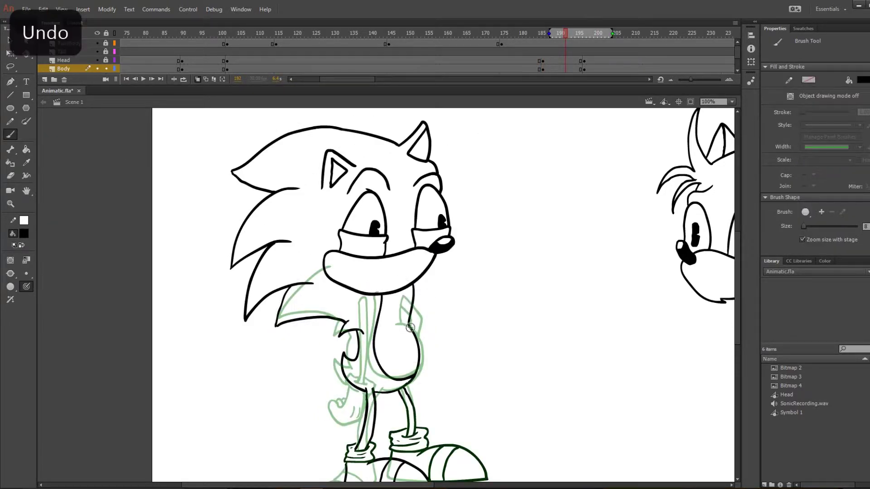
{"action": "mouse_move", "coordinate": [565, 33]}
{"action": "left_mouse_down"}
{"action": "mouse_move", "coordinate": [590, 37]}
{"action": "mouse_move", "coordinate": [518, 43]}
{"action": "mouse_move", "coordinate": [546, 34]}
{"action": "left_mouse_up"}
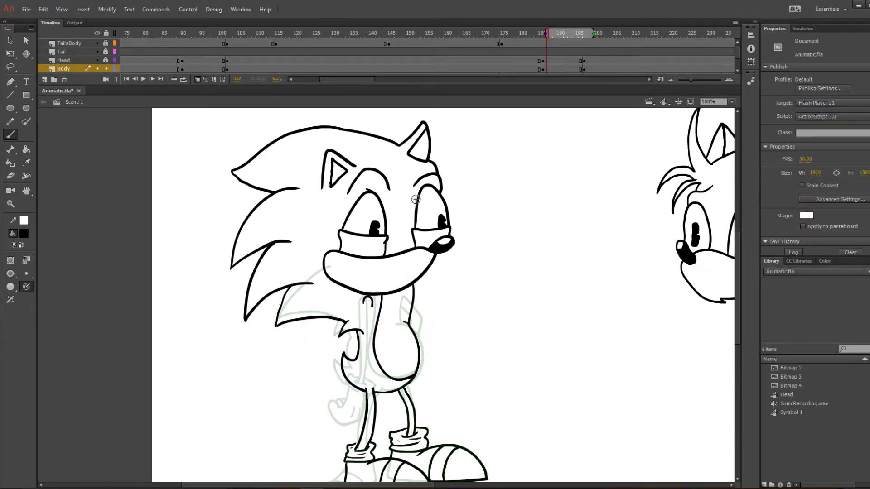
{"action": "left_click_drag", "start_coordinate": [368, 298], "coordinate": [362, 375]}
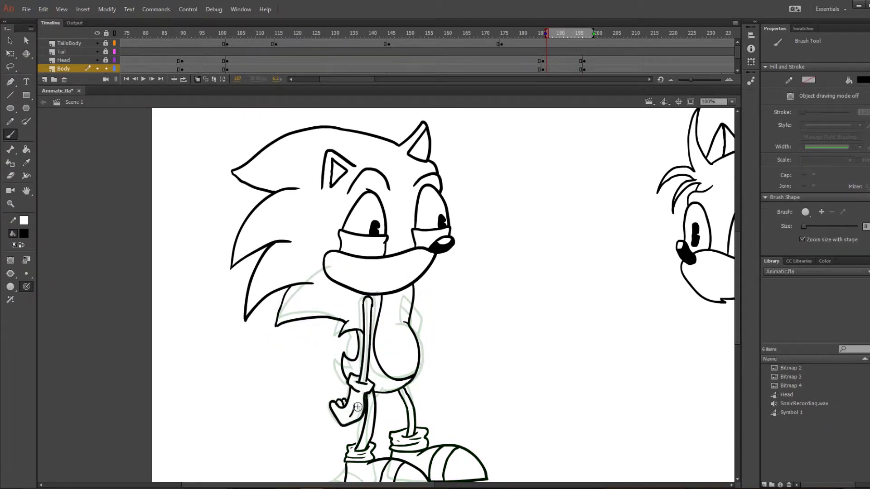
Step: Erase Sonic's back leg and shoe in the frame 186 drawing and redraw them with the shoe pointing forward
{"action": "key", "text": "period"}
{"action": "key", "text": "period"}
{"action": "key", "text": "period"}
{"action": "key", "text": "e"}
{"action": "key", "text": "b"}
{"action": "left_click_drag", "start_coordinate": [391, 399], "coordinate": [431, 431]}
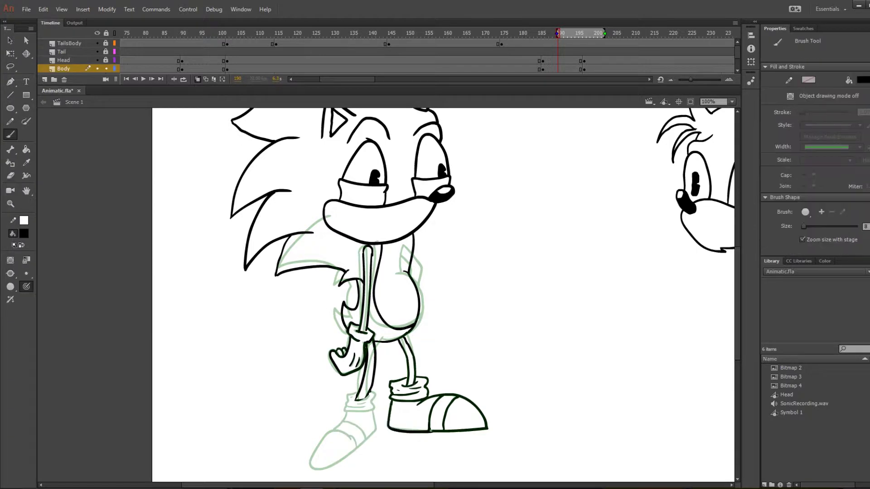
{"action": "left_click_drag", "start_coordinate": [367, 345], "coordinate": [363, 398]}
{"action": "key", "text": "ctrl+z"}
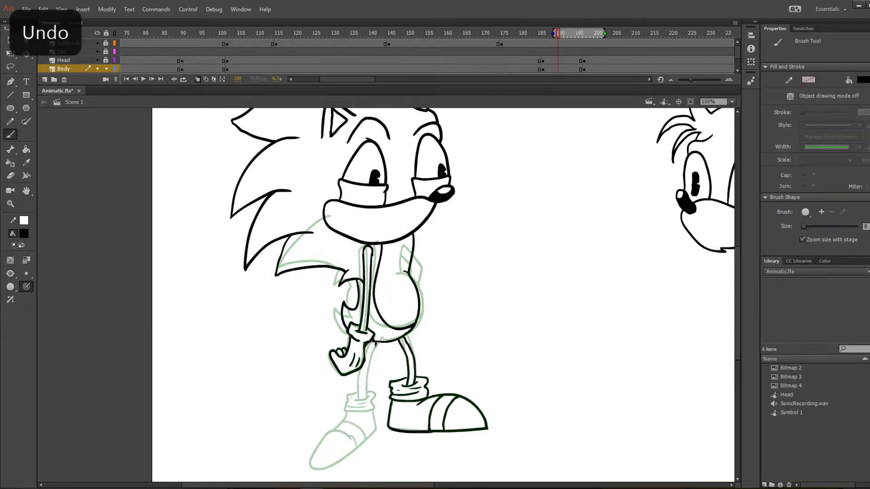
{"action": "left_click_drag", "start_coordinate": [367, 343], "coordinate": [364, 394]}
{"action": "mouse_move", "coordinate": [349, 394]}
{"action": "left_mouse_down"}
{"action": "mouse_move", "coordinate": [378, 425]}
{"action": "mouse_move", "coordinate": [346, 414]}
{"action": "mouse_move", "coordinate": [392, 442]}
{"action": "left_mouse_up"}
Step: Compare the frame 186 pose with neighbouring frames and lengthen the toe of Sonic's redrawn shoe
{"action": "key", "text": "comma"}
{"action": "key", "text": "comma"}
{"action": "key", "text": "comma"}
{"action": "left_click", "coordinate": [570, 36]}
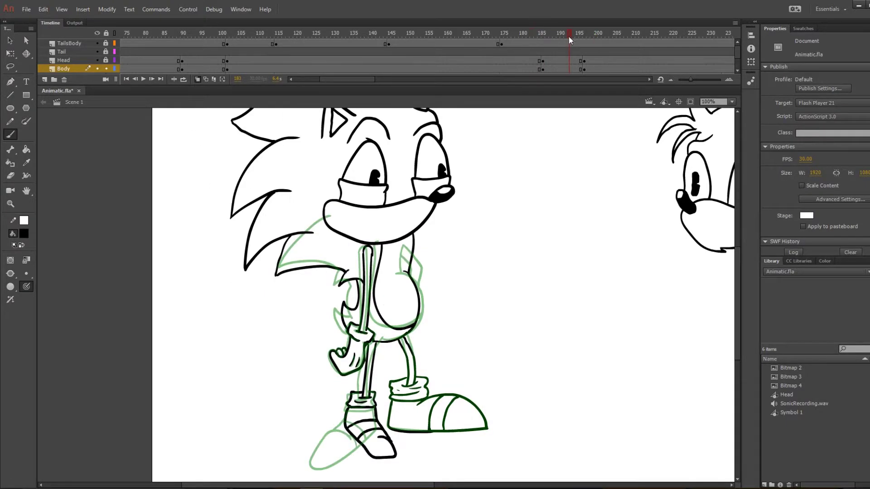
{"action": "left_click", "coordinate": [618, 34]}
{"action": "left_click", "coordinate": [566, 34]}
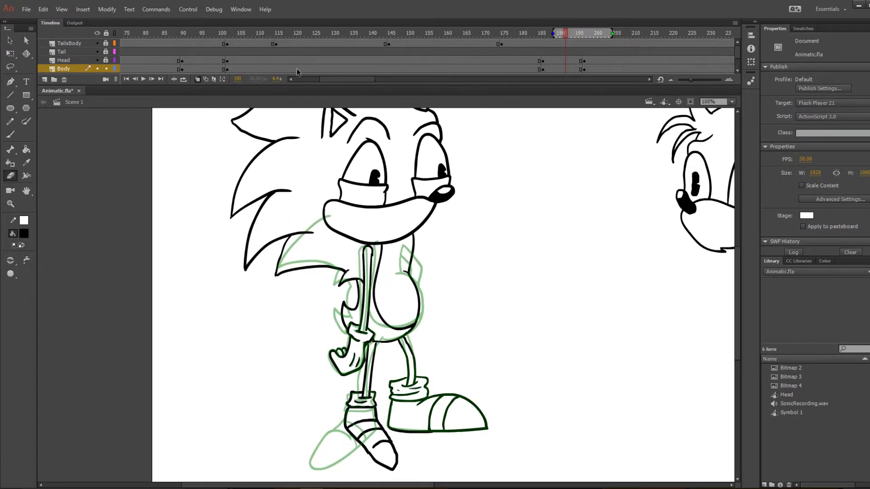
Step: Unlock the Head layer, erase Sonic's eyelids in the frame 186 drawing and redraw his eyes open
{"action": "left_click", "coordinate": [105, 60], "text": "alt"}
{"action": "key", "text": "e"}
{"action": "key", "text": "b"}
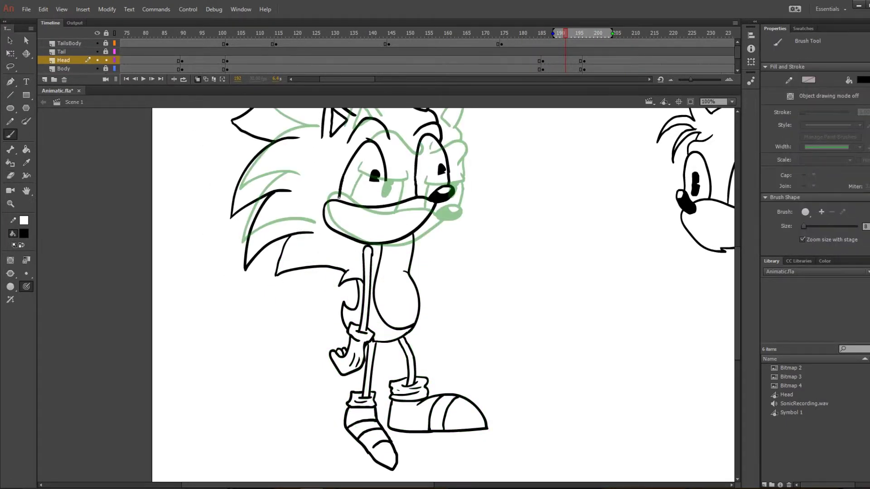
Step: Add a keyframe at frame 241 on the Head layer and rotate and move Sonic's head between the neighbouring poses
{"action": "mouse_move", "coordinate": [566, 33]}
{"action": "left_mouse_down"}
{"action": "mouse_move", "coordinate": [542, 39]}
{"action": "mouse_move", "coordinate": [583, 23]}
{"action": "mouse_move", "coordinate": [550, 32]}
{"action": "mouse_move", "coordinate": [747, 35]}
{"action": "mouse_move", "coordinate": [518, 41]}
{"action": "left_mouse_up"}
{"action": "left_click", "coordinate": [63, 60]}
{"action": "key", "text": "q"}
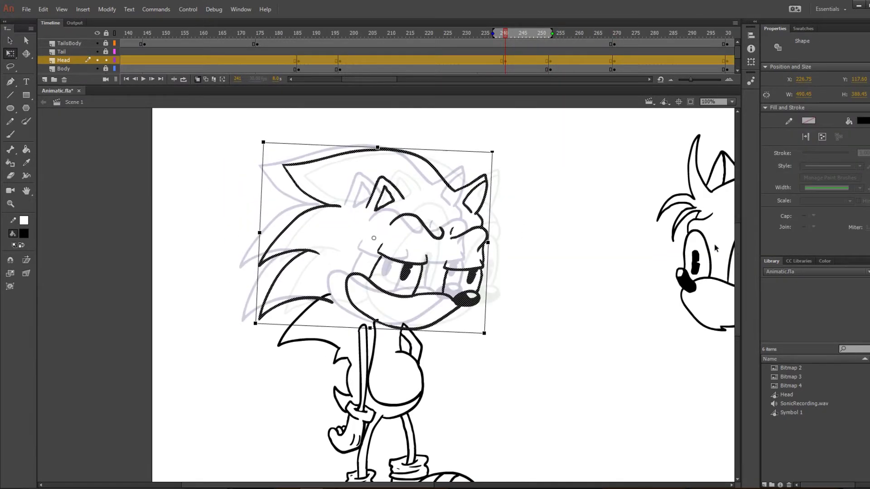
{"action": "left_click", "coordinate": [494, 40]}
Step: Erase Sonic's brows and eyes in the frame 241 head drawing and redraw the eyes closed with flat lids
{"action": "key", "text": "e"}
{"action": "left_click_drag", "start_coordinate": [393, 216], "coordinate": [481, 233]}
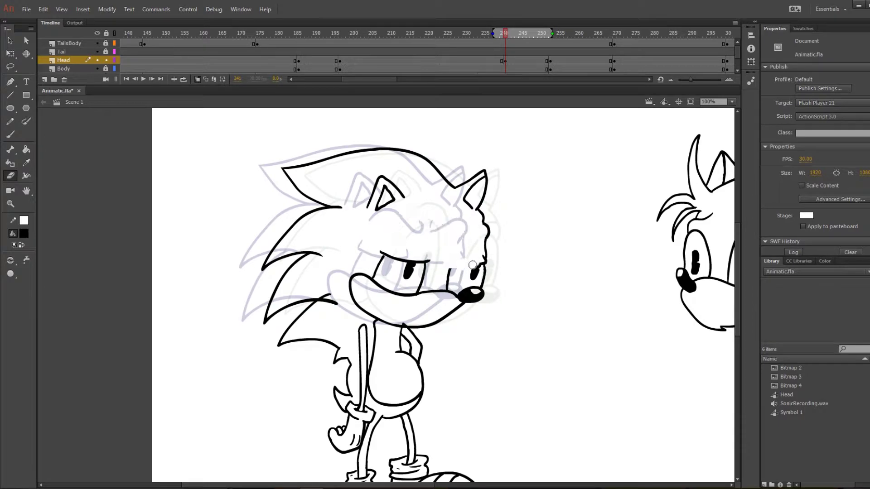
{"action": "mouse_move", "coordinate": [381, 258]}
{"action": "left_mouse_down"}
{"action": "mouse_move", "coordinate": [474, 275]}
{"action": "mouse_move", "coordinate": [430, 264]}
{"action": "left_mouse_up"}
{"action": "key", "text": "b"}
{"action": "left_click_drag", "start_coordinate": [449, 269], "coordinate": [485, 268]}
{"action": "key", "text": "e"}
{"action": "left_click_drag", "start_coordinate": [379, 265], "coordinate": [449, 283]}
{"action": "key", "text": "b"}
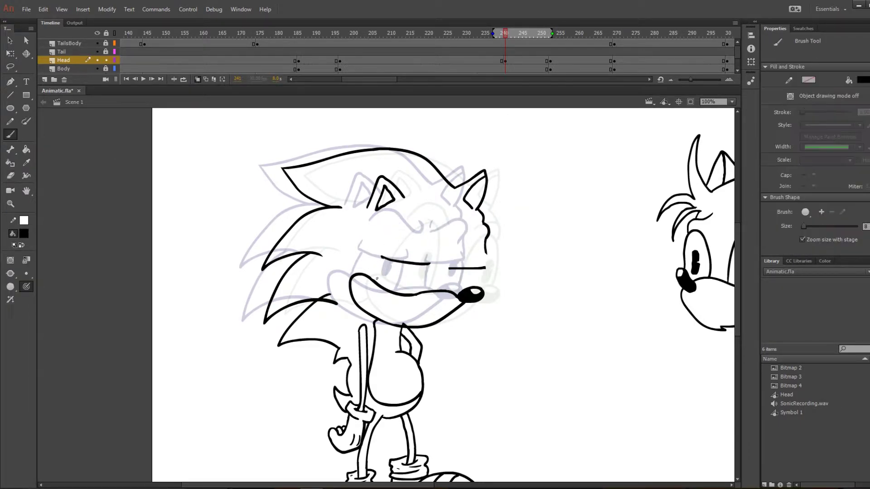
Step: Add a keyframe at frame 241 on the Body layer and redraw Sonic's back quills, torso, tail and lowered near arm
{"action": "left_click_drag", "start_coordinate": [506, 36], "coordinate": [581, 36]}
{"action": "left_click", "coordinate": [504, 68]}
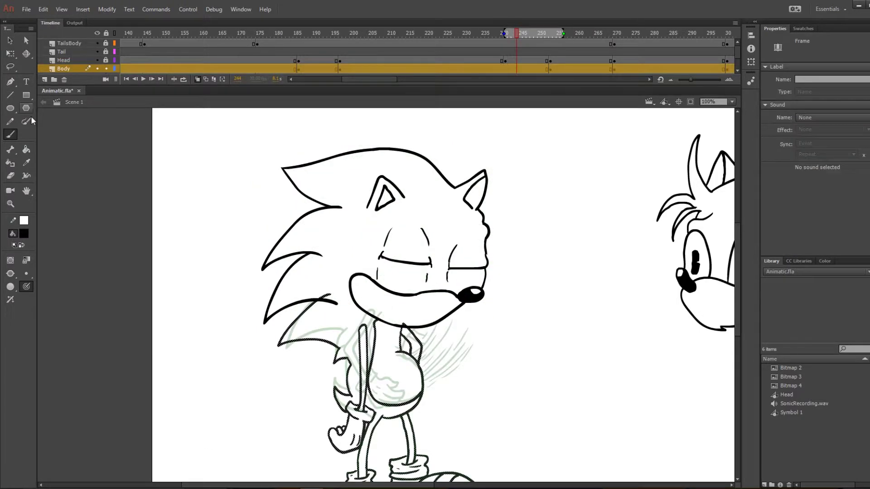
{"action": "key", "text": "F7"}
{"action": "key", "text": "l"}
{"action": "key", "text": "b"}
{"action": "left_click_drag", "start_coordinate": [335, 303], "coordinate": [284, 342]}
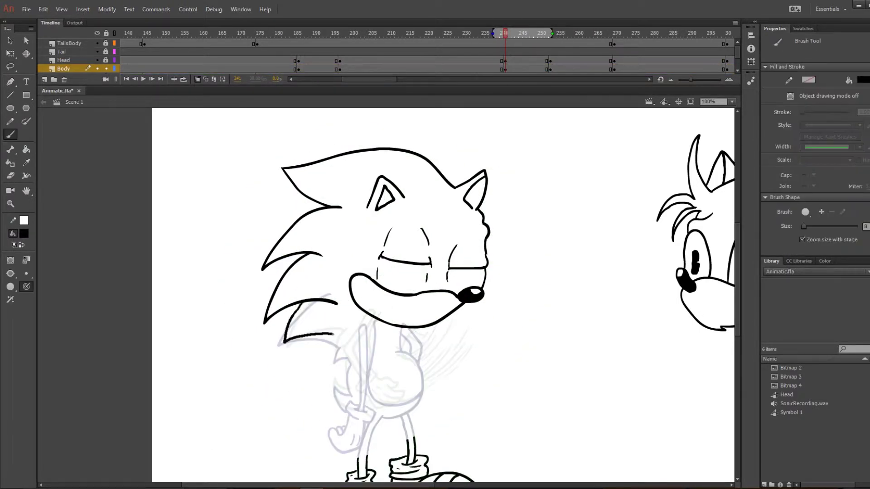
{"action": "left_click_drag", "start_coordinate": [337, 338], "coordinate": [347, 412]}
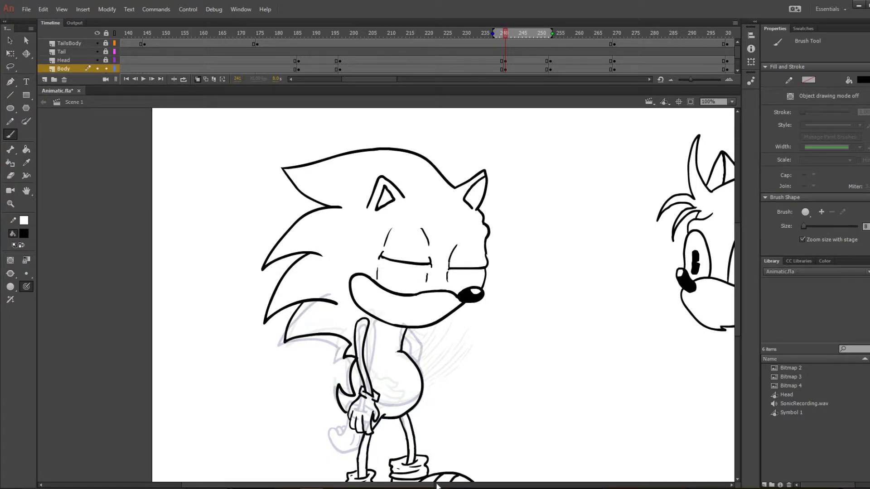
Step: Draw Sonic's far arm behind his belly with short motion lines in the frame 241 body drawing, checking it against neighbouring frames
{"action": "left_click_drag", "start_coordinate": [507, 32], "coordinate": [528, 33]}
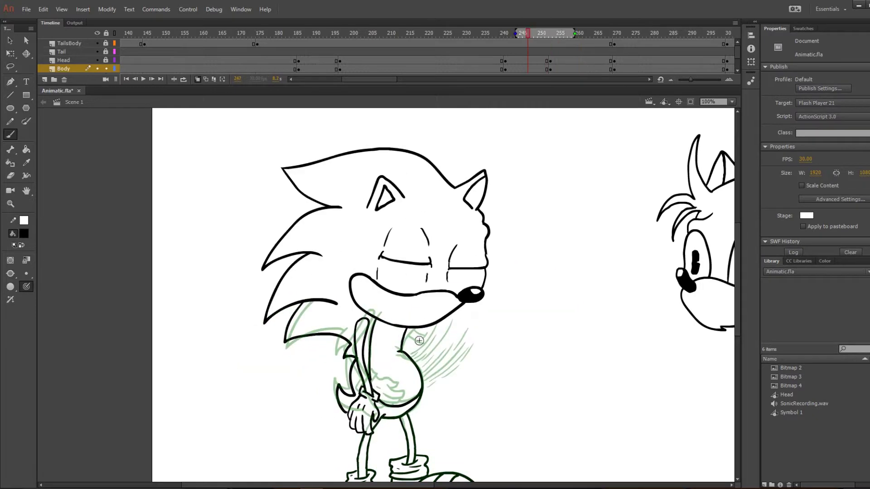
{"action": "left_click", "coordinate": [413, 346]}
{"action": "key", "text": "e"}
{"action": "key", "text": "comma"}
{"action": "key", "text": "comma"}
{"action": "key", "text": "comma"}
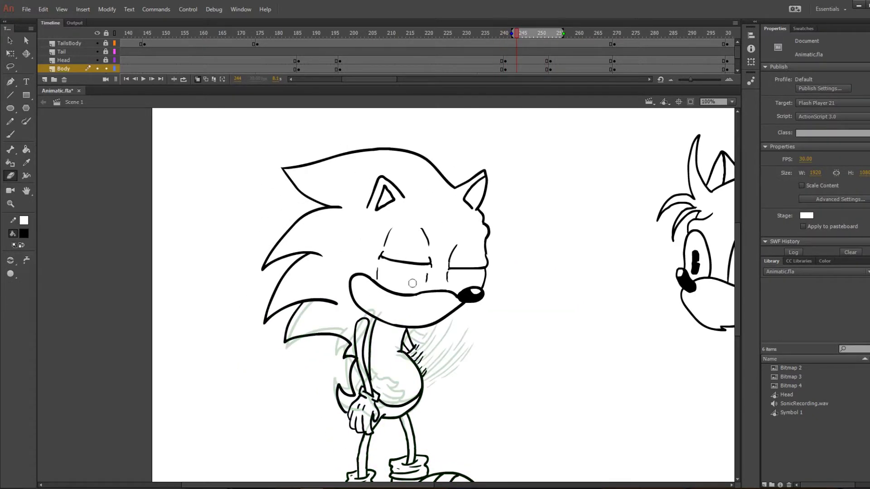
Step: Add a keyframe at frame 261 on the Head layer and rotate and move Sonic's head between the neighbouring poses
{"action": "left_click", "coordinate": [580, 59]}
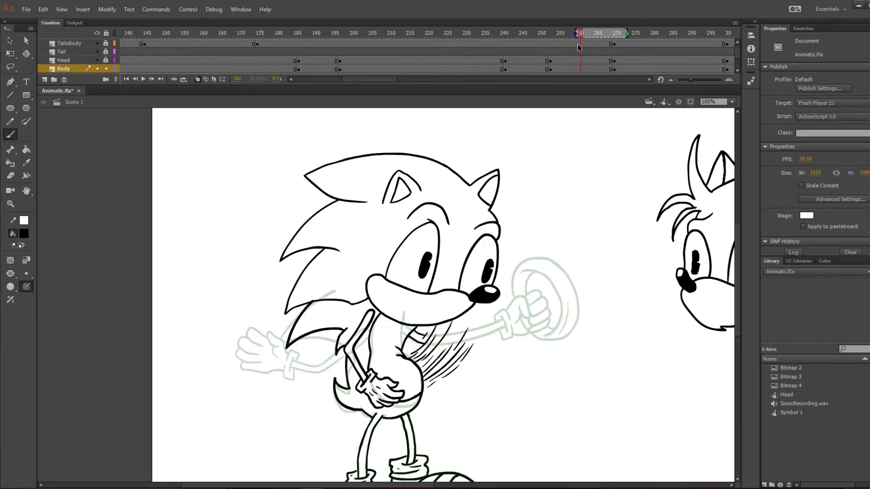
{"action": "left_click", "coordinate": [10, 53]}
{"action": "mouse_move", "coordinate": [577, 33]}
{"action": "left_mouse_down"}
{"action": "mouse_move", "coordinate": [543, 34]}
{"action": "mouse_move", "coordinate": [580, 33]}
{"action": "left_mouse_up"}
{"action": "left_click", "coordinate": [197, 79]}
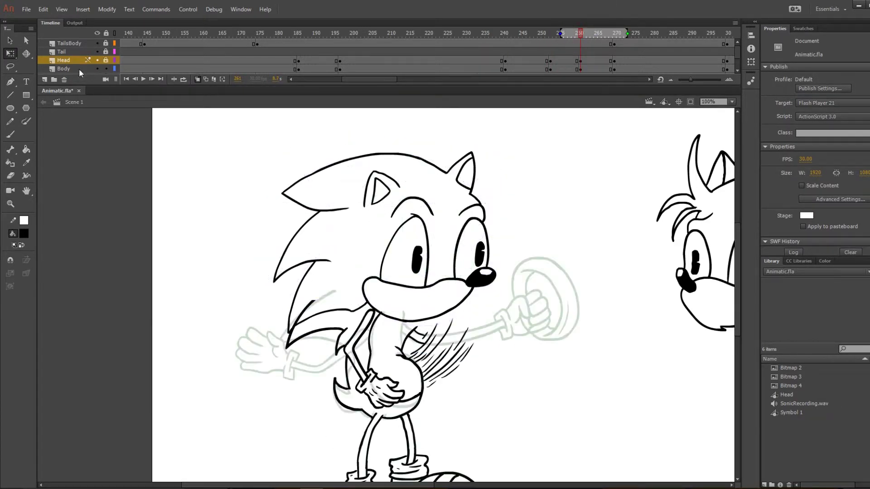
Step: Add a Body keyframe at frame 261, clear Sonic's old upper body and redraw his torso, back quill and tail
{"action": "left_click", "coordinate": [64, 69]}
{"action": "left_click", "coordinate": [10, 134]}
{"action": "scroll", "coordinate": [317, 272], "scroll_direction": "down", "scroll_amount": 1}
{"action": "key", "text": "Delete"}
{"action": "key", "text": "ctrl+z"}
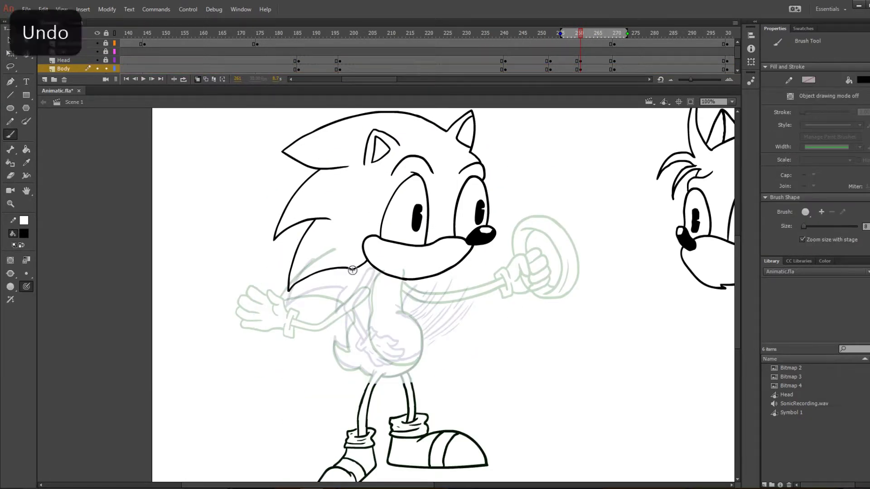
{"action": "mouse_move", "coordinate": [349, 301]}
{"action": "left_mouse_down"}
{"action": "mouse_move", "coordinate": [350, 349]}
{"action": "mouse_move", "coordinate": [376, 380]}
{"action": "left_mouse_up"}
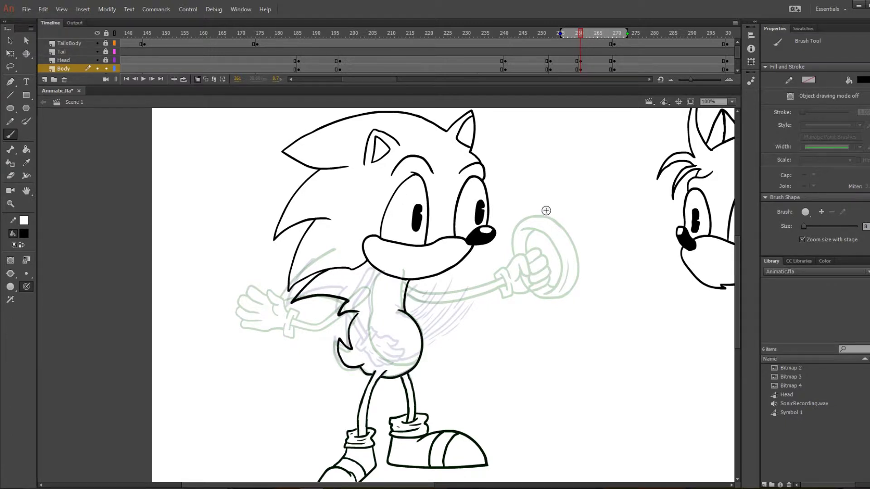
Step: Draw Sonic's near arm swinging back and his far arm holding the ring forward, with jagged motion lines, in the frame 261 pose
{"action": "key", "text": "ctrl+z"}
{"action": "left_click_drag", "start_coordinate": [365, 279], "coordinate": [335, 335]}
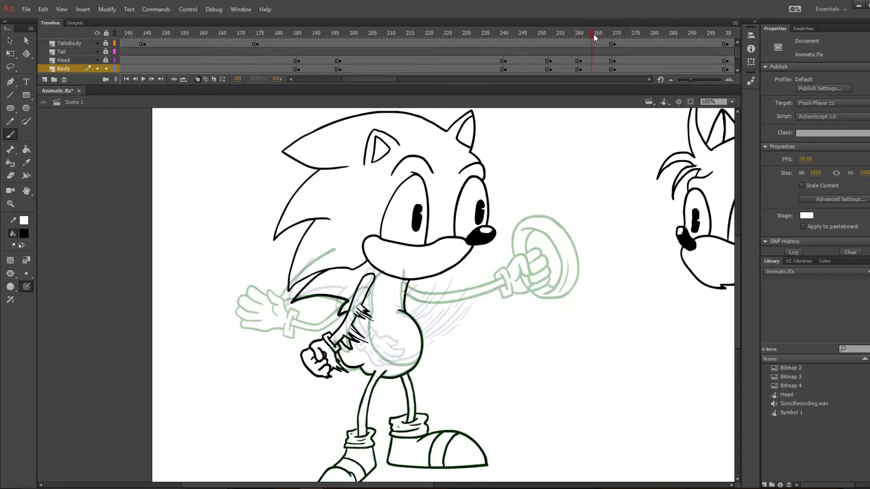
{"action": "key", "text": "."}
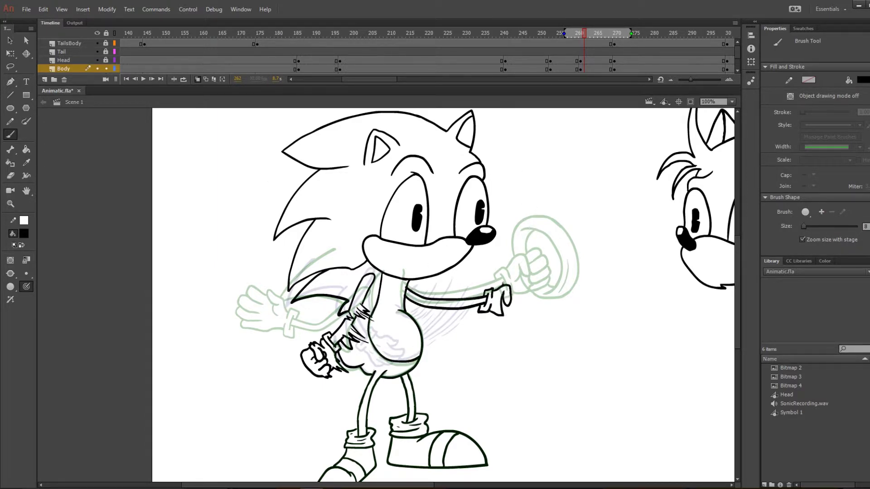
{"action": "left_click_drag", "start_coordinate": [507, 281], "coordinate": [512, 288]}
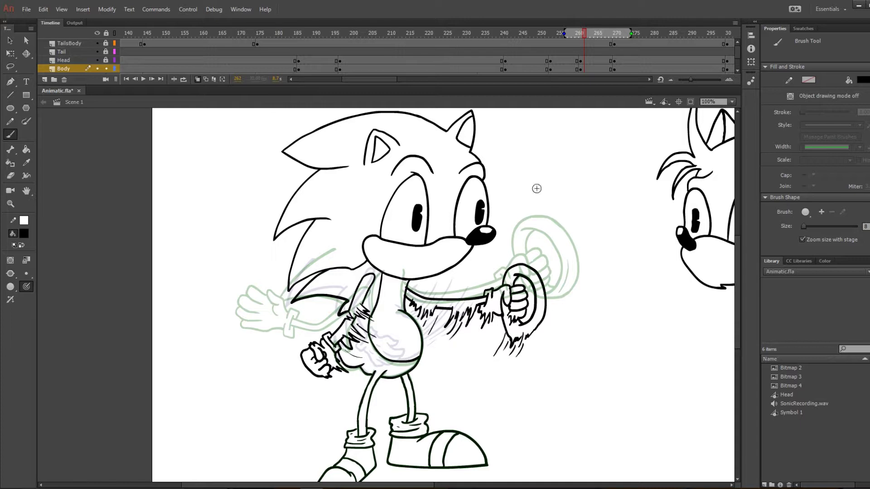
Step: Add curved motion lines below Sonic's outstretched ring arm at frame 270 and compare with the preceding in-between
{"action": "left_click_drag", "start_coordinate": [317, 32], "coordinate": [394, 21]}
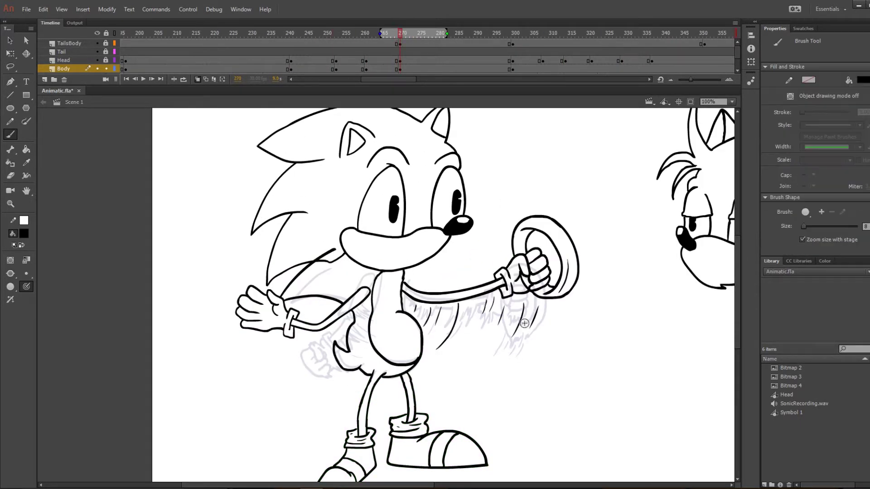
{"action": "key", "text": "comma"}
{"action": "key", "text": "comma"}
{"action": "key", "text": "comma"}
{"action": "key", "text": "comma"}
{"action": "key", "text": "comma"}
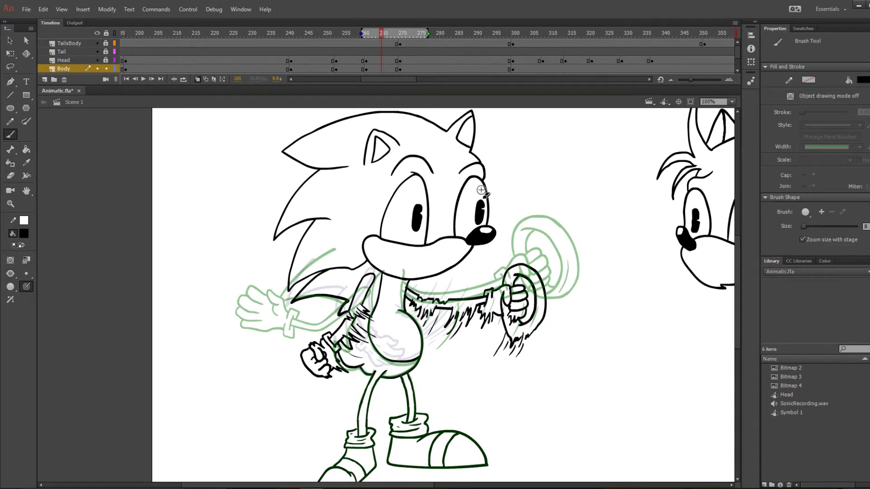
Step: Retime the in-between keyframes before frame 270, erase part of Sonic's far arm at frame 253, and play back the motion
{"action": "left_click_drag", "start_coordinate": [382, 34], "coordinate": [322, 34]}
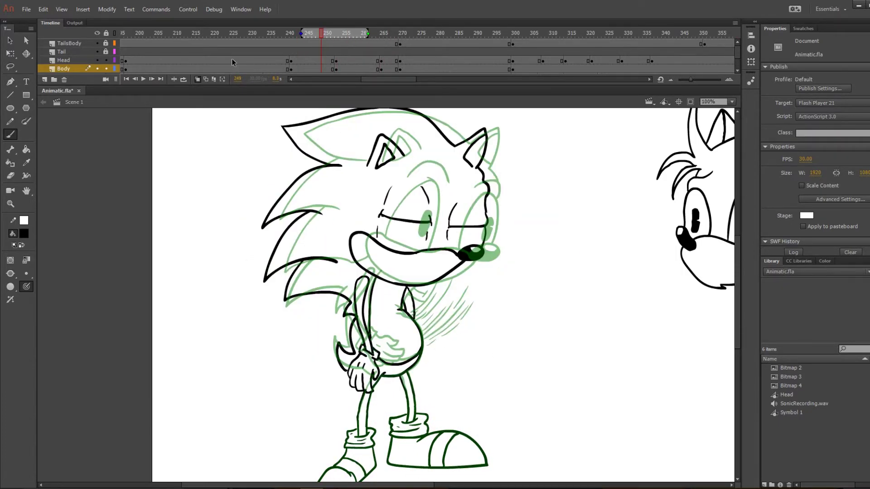
{"action": "left_click", "coordinate": [336, 69]}
{"action": "key", "text": "e"}
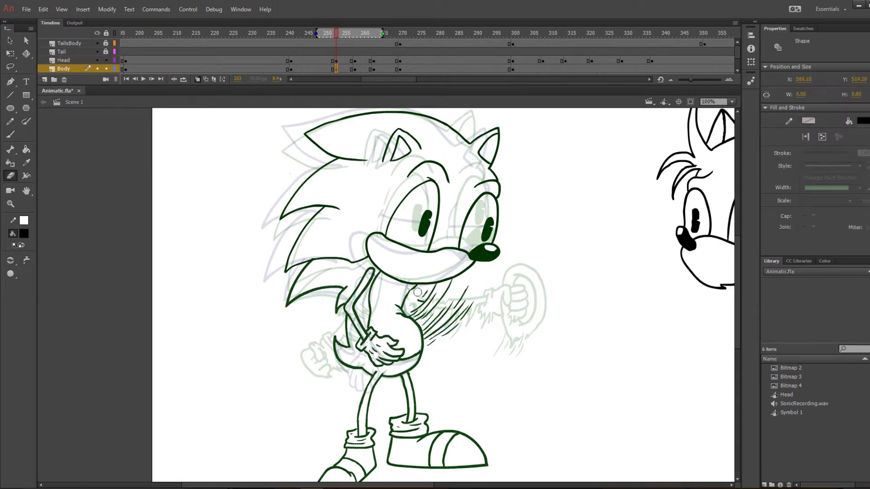
{"action": "left_click_drag", "start_coordinate": [417, 293], "coordinate": [419, 309]}
{"action": "mouse_move", "coordinate": [344, 34]}
{"action": "left_mouse_down"}
{"action": "mouse_move", "coordinate": [322, 34]}
{"action": "mouse_move", "coordinate": [379, 34]}
{"action": "left_mouse_up"}
{"action": "key", "text": "b"}
{"action": "left_click", "coordinate": [144, 79]}
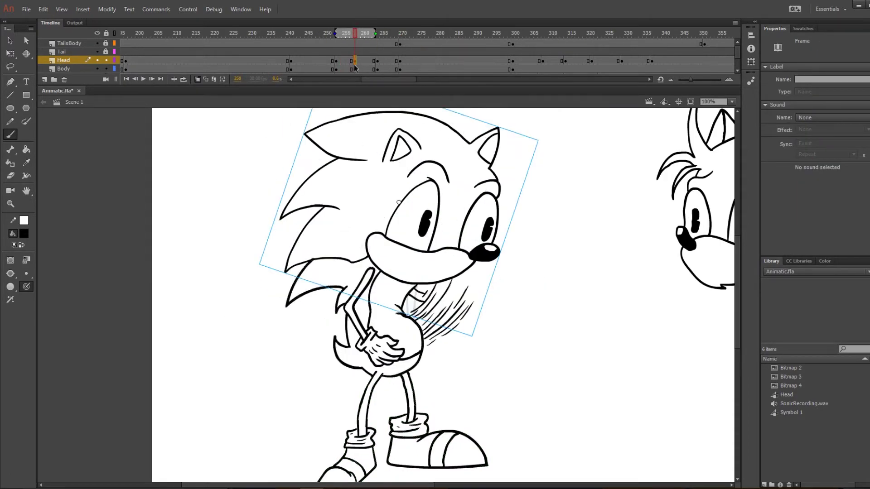
Step: Set up Head and Body in-between keyframes at frame 291 and clear Sonic's old body lines except the front leg and shoe
{"action": "left_click", "coordinate": [506, 27]}
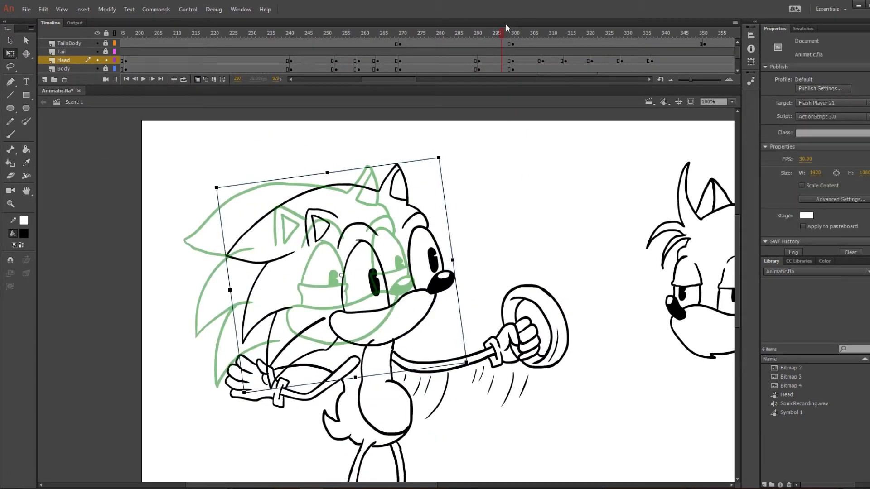
{"action": "left_click_drag", "start_coordinate": [506, 27], "coordinate": [490, 31]}
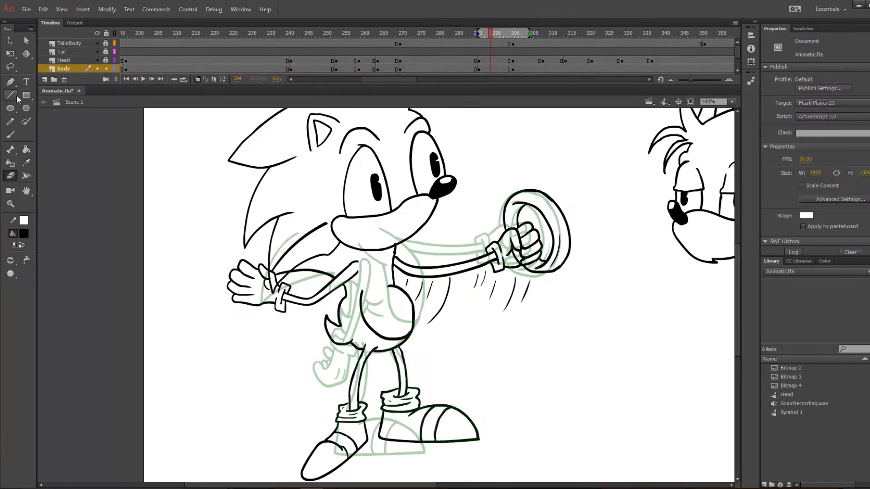
{"action": "key", "text": "comma"}
{"action": "key", "text": "comma"}
{"action": "key", "text": "comma"}
{"action": "key", "text": "b"}
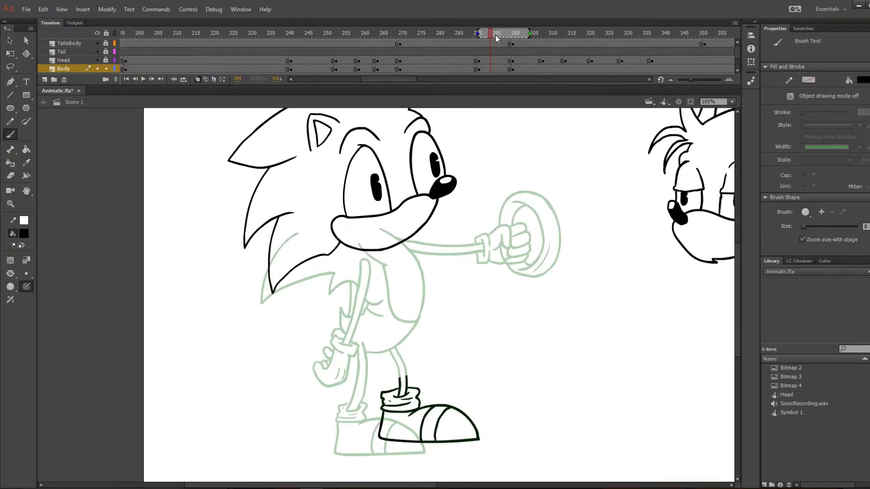
Step: Draw Sonic's torso, belly and bent near arm with glove in the frame 291 body drawing
{"action": "left_click_drag", "start_coordinate": [407, 336], "coordinate": [365, 351]}
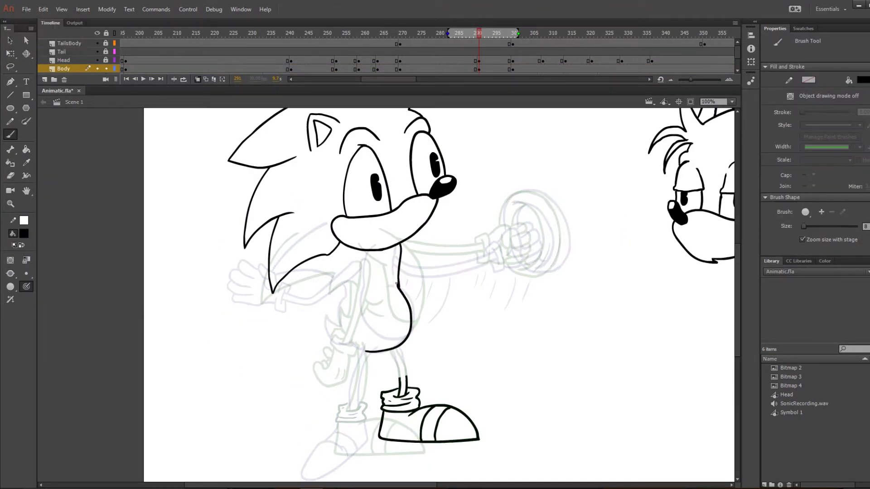
{"action": "left_click", "coordinate": [483, 33]}
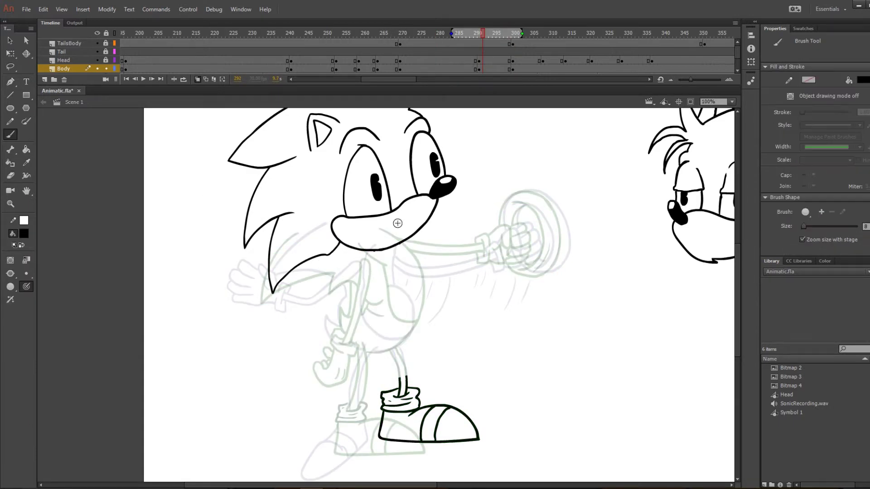
{"action": "left_click_drag", "start_coordinate": [407, 339], "coordinate": [365, 351]}
{"action": "mouse_move", "coordinate": [376, 250]}
{"action": "left_mouse_down"}
{"action": "mouse_move", "coordinate": [377, 262]}
{"action": "mouse_move", "coordinate": [315, 323]}
{"action": "left_mouse_up"}
{"action": "key", "text": "ctrl+z"}
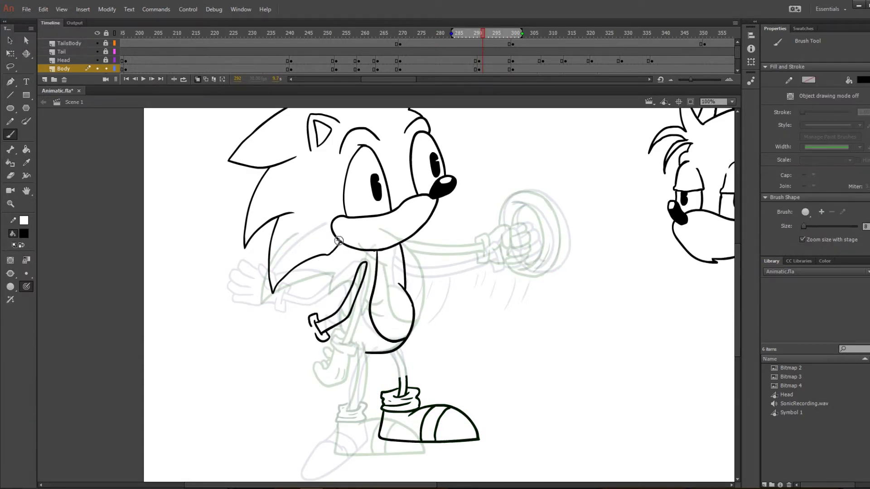
{"action": "key", "text": "l"}
Step: Reuse the ring-holding arm from the following pose in the frame 291 drawing, position it between the poses and join it to the body
{"action": "left_click_drag", "start_coordinate": [483, 39], "coordinate": [517, 33]}
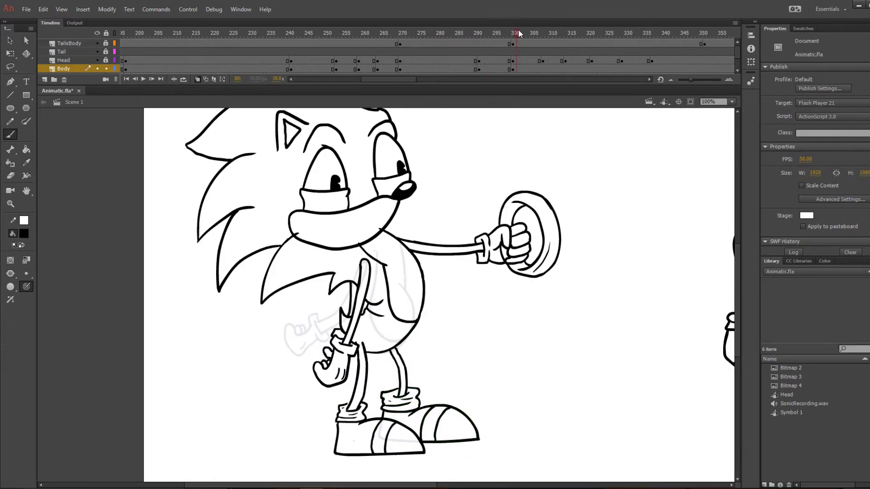
{"action": "left_click", "coordinate": [507, 70]}
{"action": "key", "text": "q"}
{"action": "left_click_drag", "start_coordinate": [578, 188], "coordinate": [569, 199]}
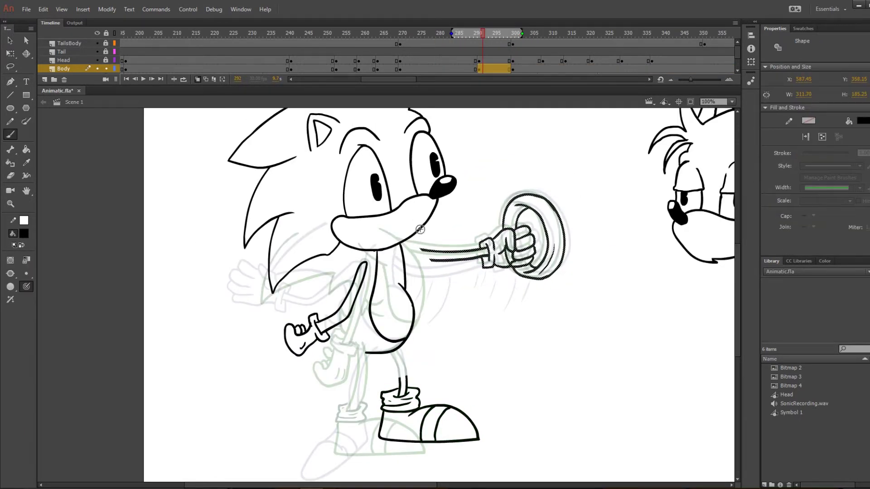
{"action": "key", "text": "e"}
{"action": "key", "text": "b"}
Step: Add a Body keyframe at frame 9, replace Sonic's far arm with one reaching forward, and play the animation
{"action": "mouse_move", "coordinate": [483, 33]}
{"action": "left_mouse_down"}
{"action": "mouse_move", "coordinate": [657, 35]}
{"action": "mouse_move", "coordinate": [113, 35]}
{"action": "mouse_move", "coordinate": [167, 37]}
{"action": "mouse_move", "coordinate": [153, 35]}
{"action": "left_mouse_up"}
{"action": "left_click", "coordinate": [197, 79]}
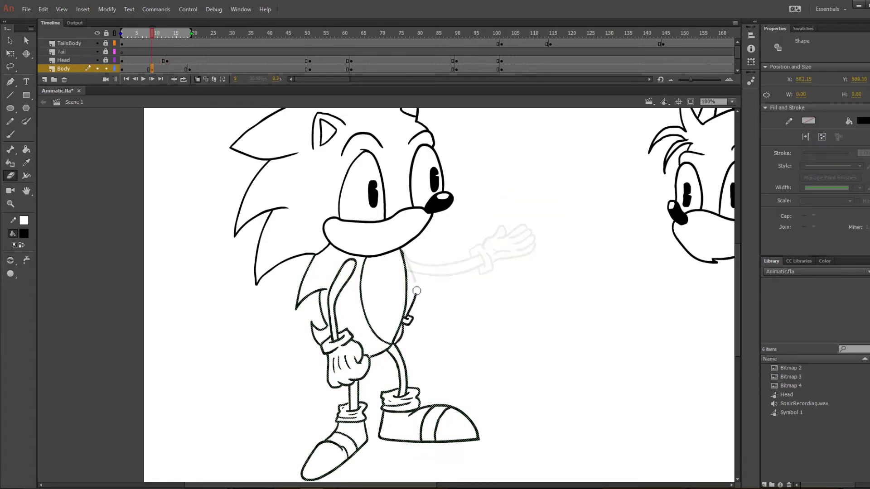
{"action": "key", "text": "F6"}
{"action": "left_click_drag", "start_coordinate": [405, 266], "coordinate": [454, 286]}
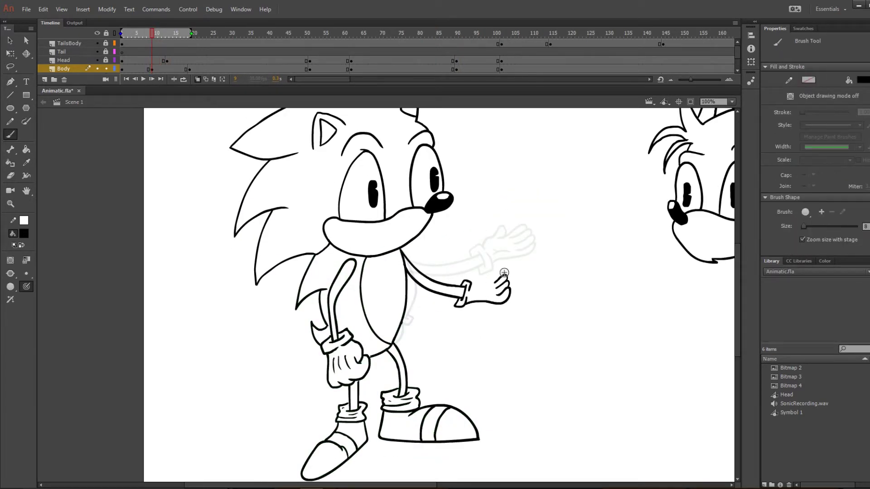
{"action": "left_click", "coordinate": [143, 79]}
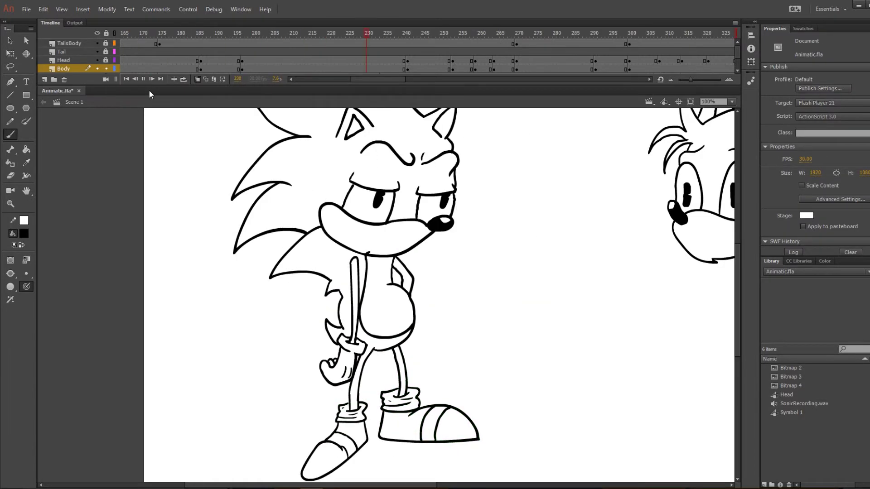
Step: Complete Sonic's back leg, shoe, back quills and lower back in the frame 291 drawing, comparing it with neighbouring frames
{"action": "left_click", "coordinate": [276, 33]}
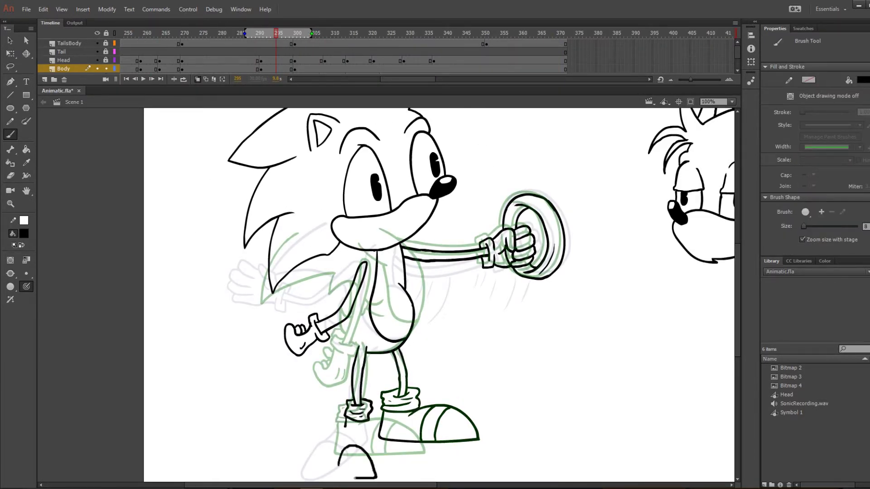
{"action": "scroll", "coordinate": [355, 478], "scroll_direction": "down", "scroll_amount": 3}
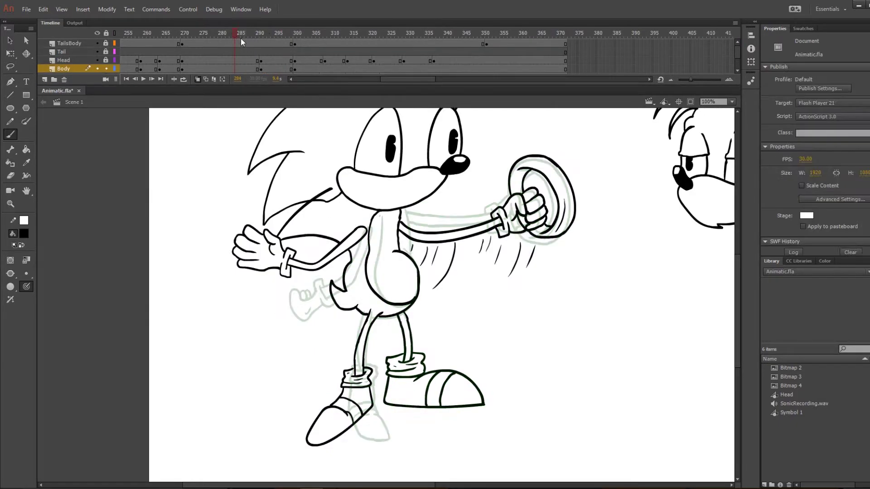
{"action": "mouse_move", "coordinate": [240, 38]}
{"action": "left_mouse_down"}
{"action": "mouse_move", "coordinate": [299, 33]}
{"action": "mouse_move", "coordinate": [258, 30]}
{"action": "mouse_move", "coordinate": [304, 13]}
{"action": "mouse_move", "coordinate": [273, 13]}
{"action": "left_mouse_up"}
{"action": "left_click_drag", "start_coordinate": [365, 279], "coordinate": [332, 314]}
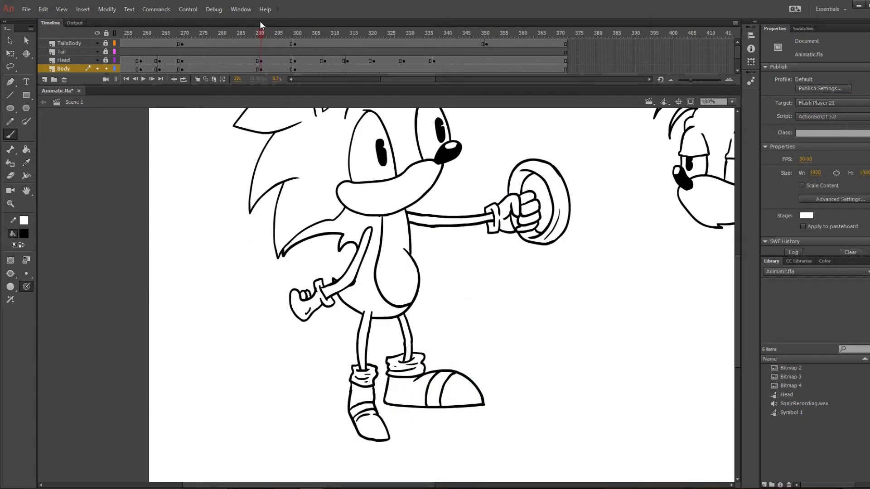
{"action": "left_click", "coordinate": [259, 33]}
Step: Add TailsBody keyframes at frames 7 and 13, offsetting Tails slightly down and back up to begin a hovering bob
{"action": "key", "text": "ctrl+minus"}
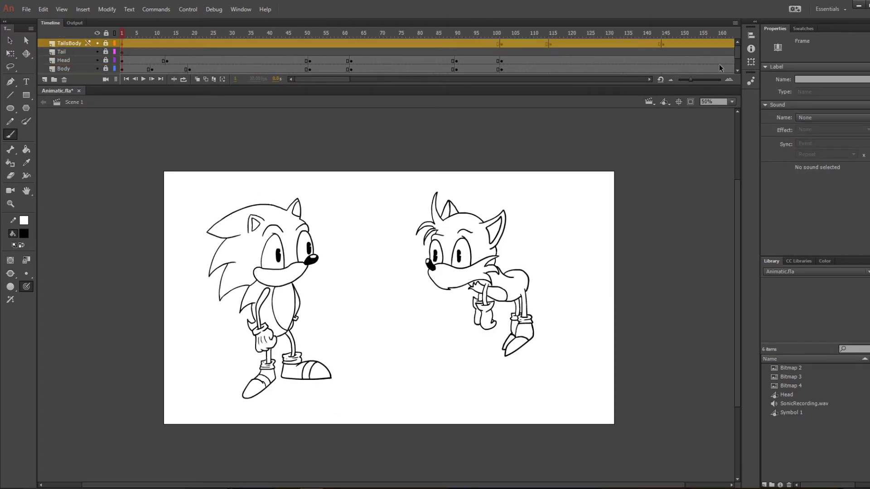
{"action": "key", "text": "q"}
{"action": "left_click_drag", "start_coordinate": [349, 151], "coordinate": [590, 375]}
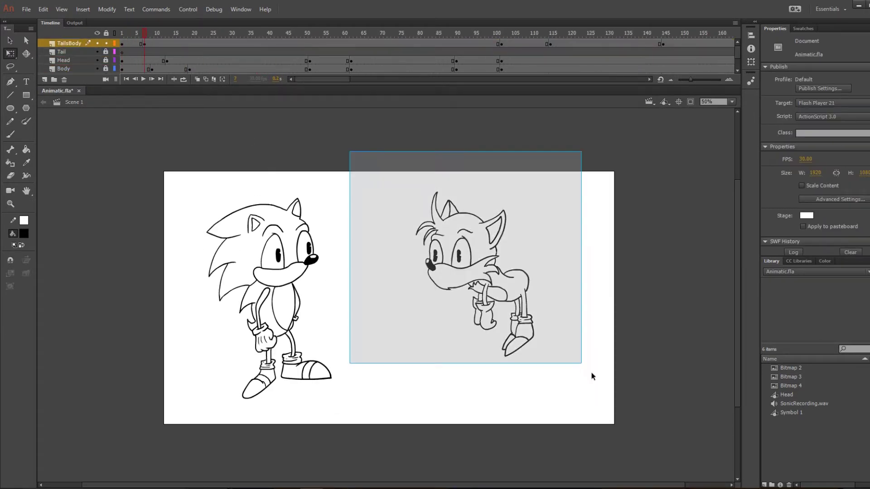
{"action": "key", "text": "F6"}
{"action": "key", "text": "period"}
{"action": "key", "text": "period"}
{"action": "key", "text": "period"}
{"action": "key", "text": "period"}
{"action": "key", "text": "period"}
{"action": "key", "text": "period"}
{"action": "key", "text": "F6"}
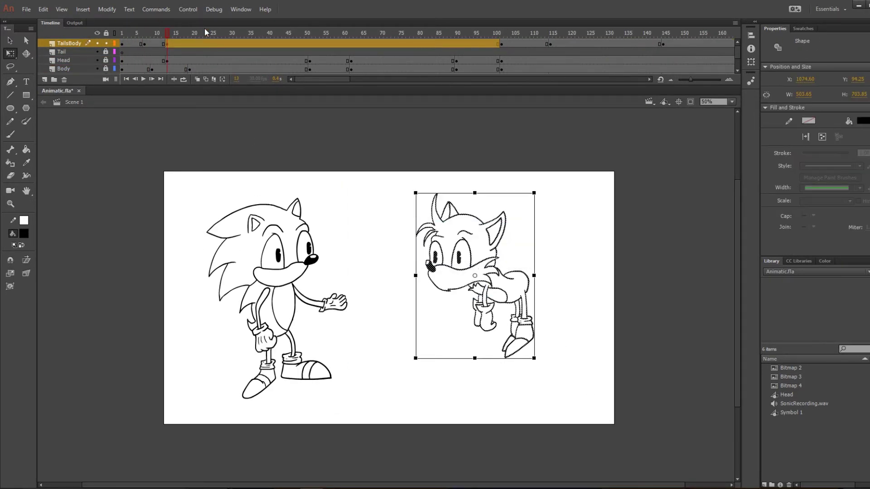
Step: Continue Tails' up-and-down bob with TailsBody keyframes at frames 19 and 25
{"action": "key", "text": "period"}
{"action": "key", "text": "period"}
{"action": "key", "text": "period"}
{"action": "key", "text": "period"}
{"action": "key", "text": "period"}
{"action": "key", "text": "period"}
{"action": "key", "text": "F6"}
{"action": "key", "text": "period"}
{"action": "key", "text": "period"}
{"action": "key", "text": "period"}
{"action": "key", "text": "period"}
{"action": "key", "text": "period"}
{"action": "key", "text": "period"}
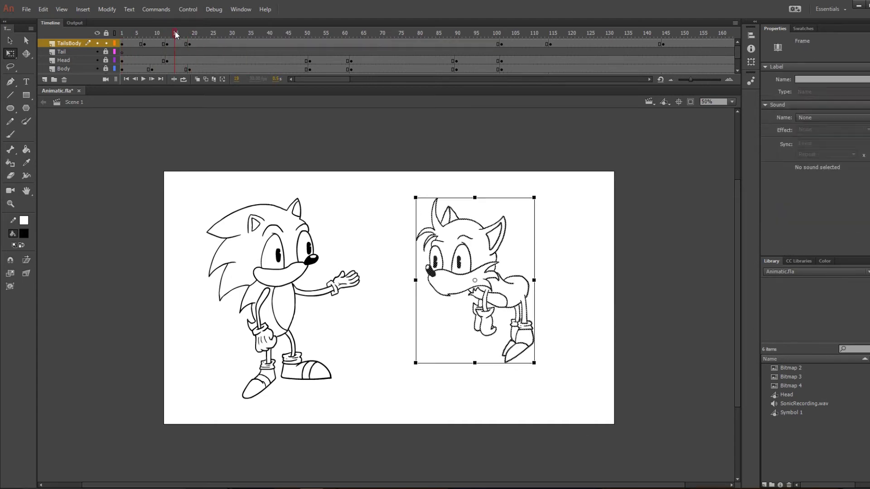
{"action": "left_click", "coordinate": [592, 410]}
{"action": "key", "text": "F6"}
Step: Extend Tails' bob with TailsBody keyframes at frames 31, 37 and 43, alternating the drawing's height
{"action": "key", "text": "period"}
{"action": "key", "text": "period"}
{"action": "key", "text": "period"}
{"action": "key", "text": "period"}
{"action": "key", "text": "period"}
{"action": "key", "text": "period"}
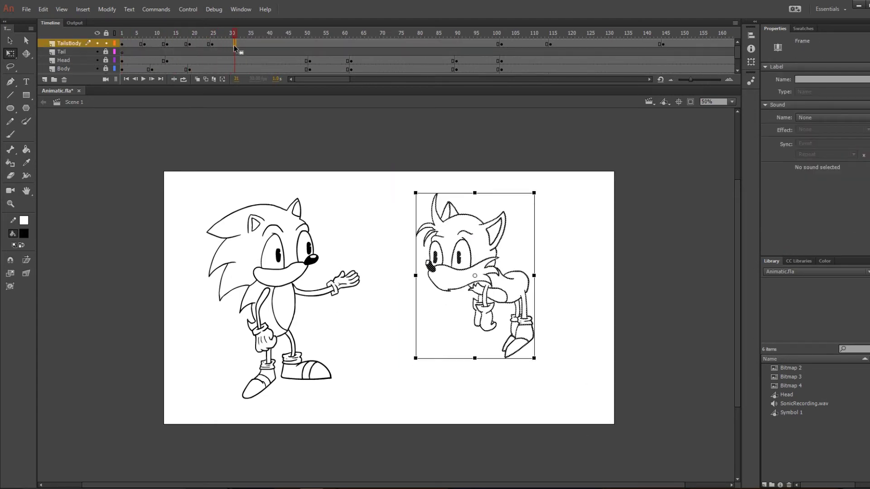
{"action": "key", "text": "F6"}
{"action": "key", "text": "period"}
{"action": "key", "text": "period"}
{"action": "key", "text": "period"}
{"action": "key", "text": "period"}
{"action": "key", "text": "period"}
{"action": "key", "text": "period"}
{"action": "key", "text": "F6"}
{"action": "left_click_drag", "start_coordinate": [279, 46], "coordinate": [280, 44]}
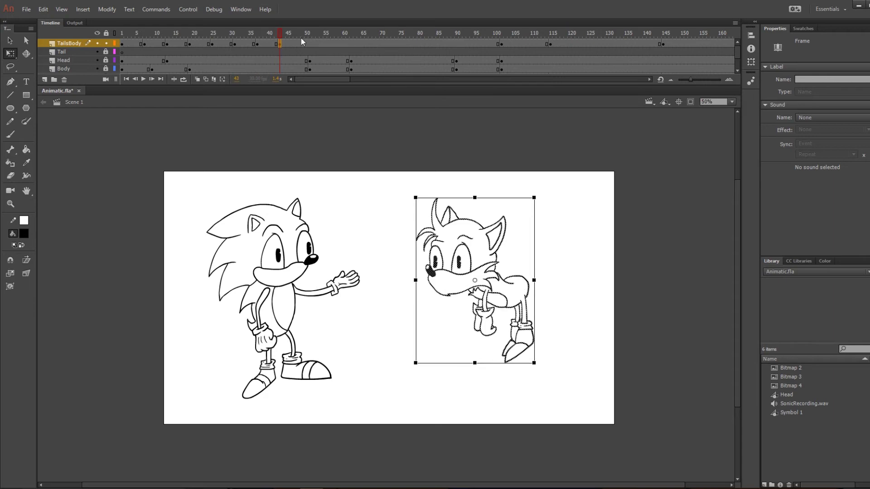
Step: Respace the TailsBody bob keyframes to about every nine frames from frame 10 and play the animation
{"action": "left_click_drag", "start_coordinate": [142, 44], "coordinate": [326, 44]}
{"action": "left_click_drag", "start_coordinate": [209, 44], "coordinate": [319, 45]}
{"action": "key", "text": "Return"}
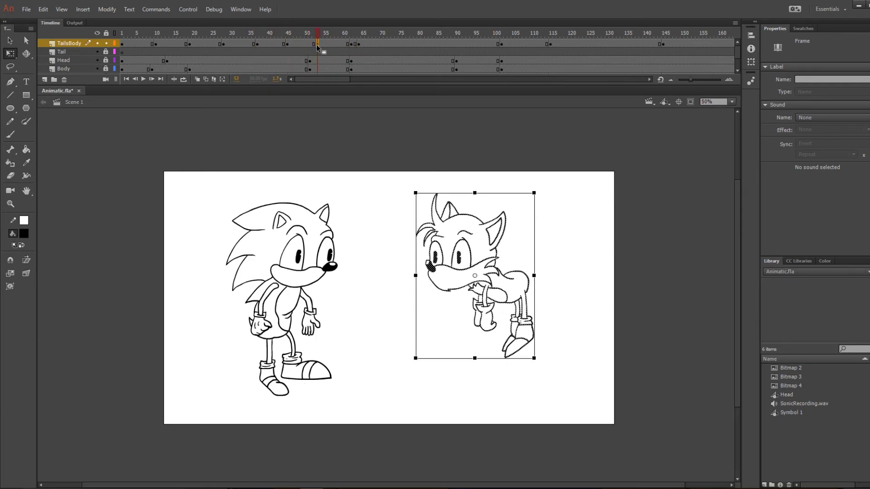
Step: Add further TailsBody bob keyframes about every ten frames from frame 71 through frame 158, shifting Tails vertically
{"action": "left_click_drag", "start_coordinate": [392, 40], "coordinate": [533, 37]}
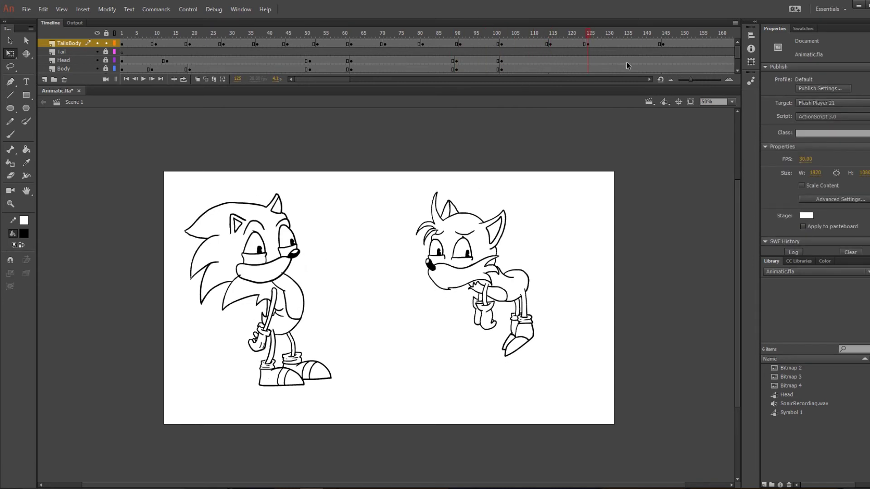
{"action": "left_click", "coordinate": [588, 41]}
{"action": "scroll", "coordinate": [415, 46], "scroll_direction": "right", "scroll_amount": 5}
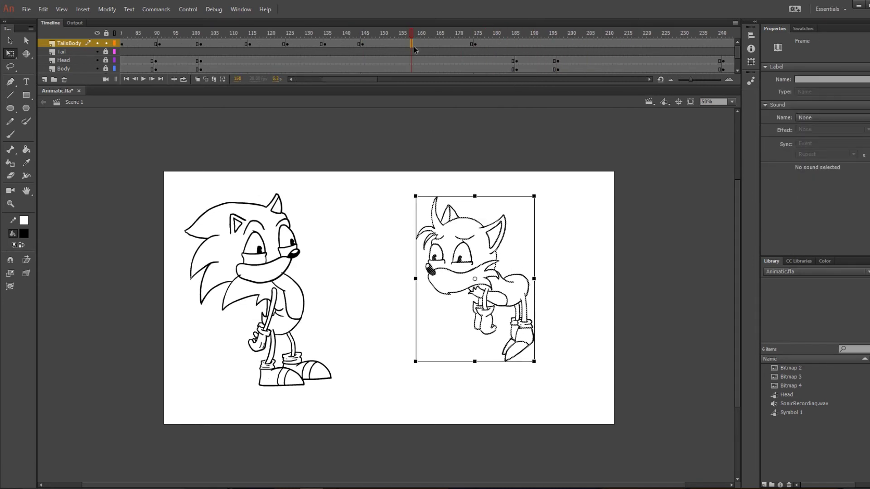
{"action": "left_click", "coordinate": [295, 44]}
Step: Add TailsBody keyframes at about frames 185, 195 and 206, moving Tails alternately up and down
{"action": "left_click", "coordinate": [455, 31]}
{"action": "left_click_drag", "start_coordinate": [455, 32], "coordinate": [517, 28]}
{"action": "key", "text": "F6"}
{"action": "left_click", "coordinate": [549, 32]}
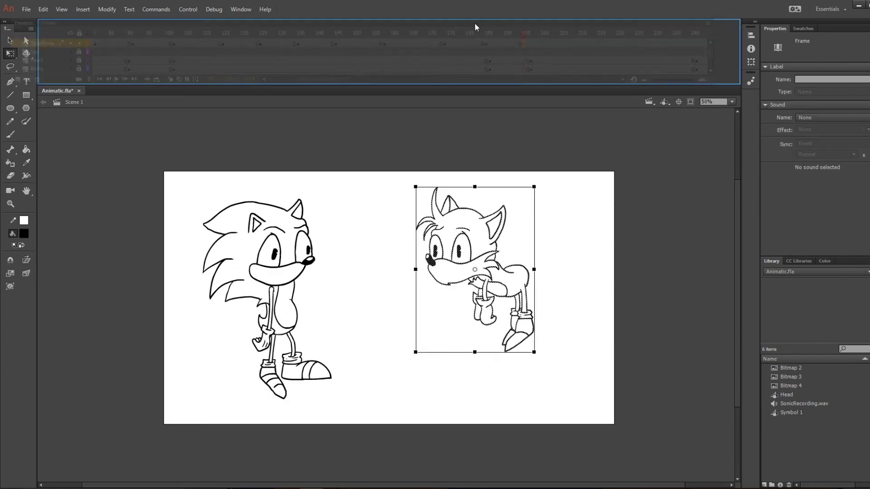
{"action": "key", "text": "F6"}
{"action": "left_click", "coordinate": [592, 32]}
{"action": "left_click", "coordinate": [519, 32]}
{"action": "left_click_drag", "start_coordinate": [519, 33], "coordinate": [596, 52]}
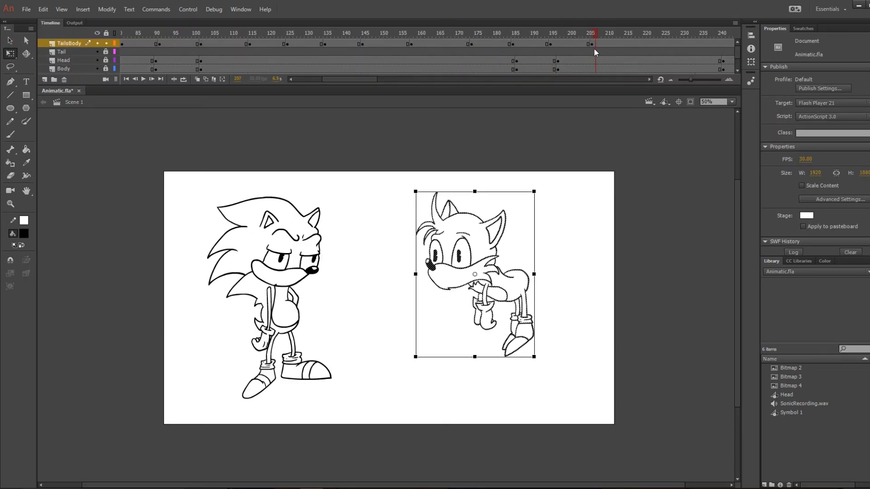
Step: Continue the TailsBody bob keyframes from about frame 217 through frame 280, and play the animation from the start
{"action": "left_click", "coordinate": [666, 45]}
{"action": "left_click", "coordinate": [551, 34]}
{"action": "scroll", "coordinate": [551, 35], "scroll_direction": "right", "scroll_amount": 3}
{"action": "left_click", "coordinate": [475, 30]}
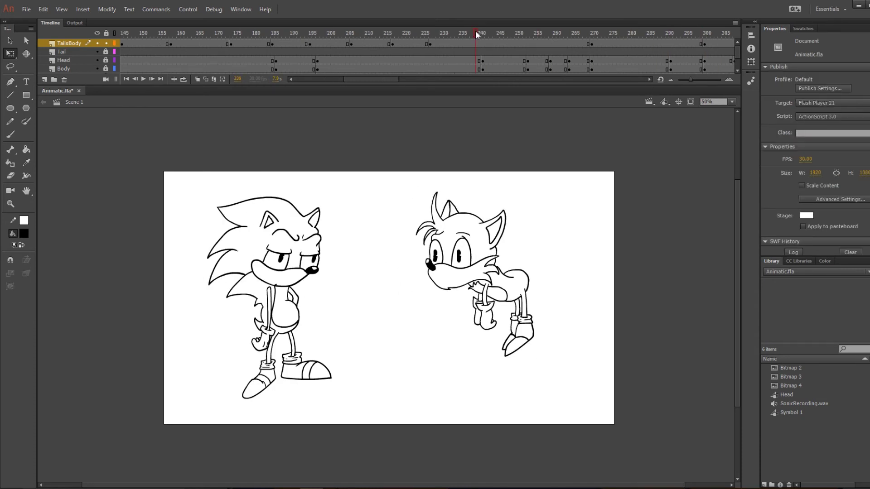
{"action": "key", "text": "F6"}
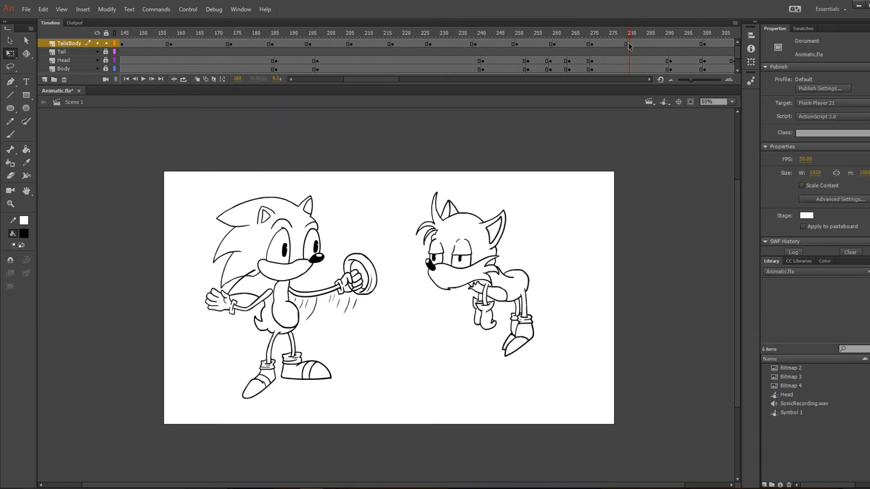
{"action": "left_click", "coordinate": [142, 79]}
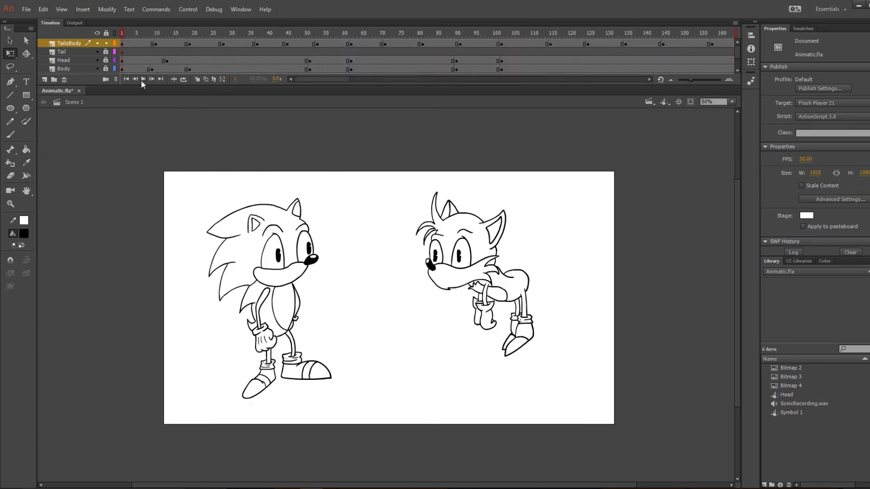